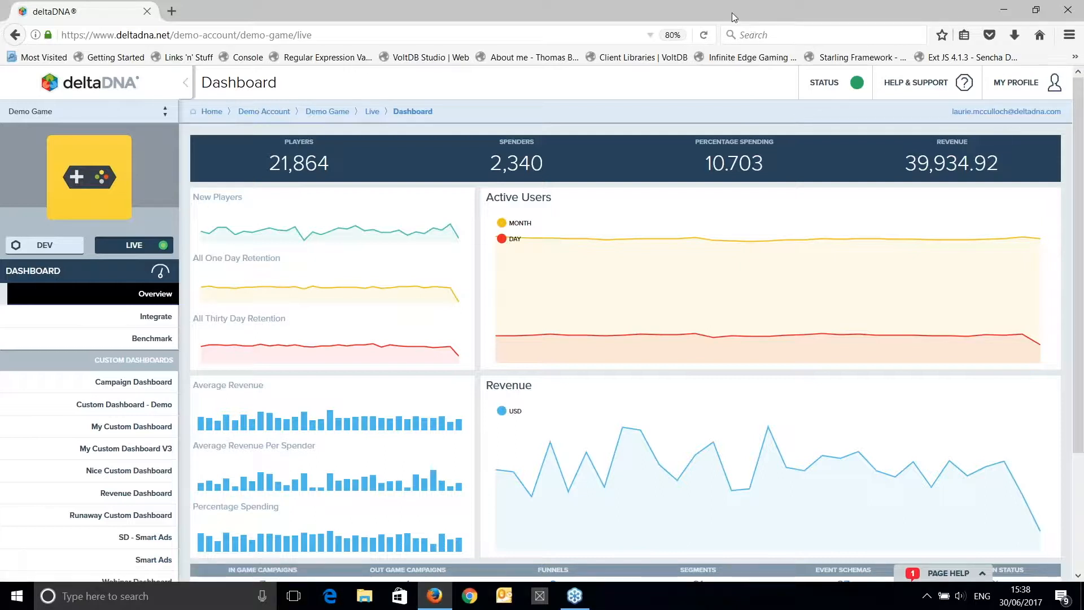
Open the out-game actions overview in the Engage section and look over the available message types and existing actions.
left_click(141, 277)
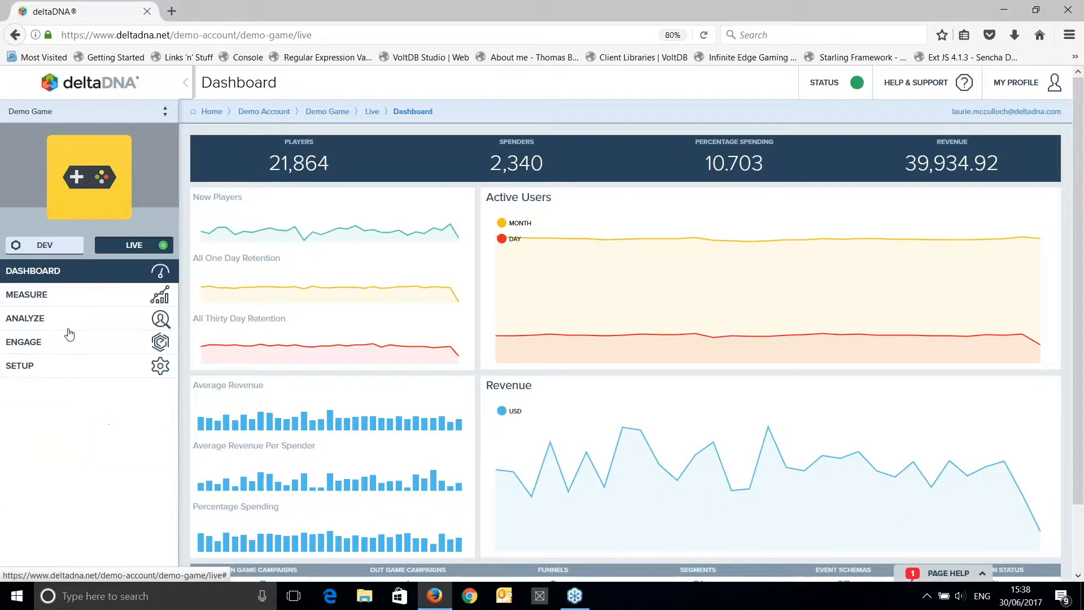
left_click(125, 350)
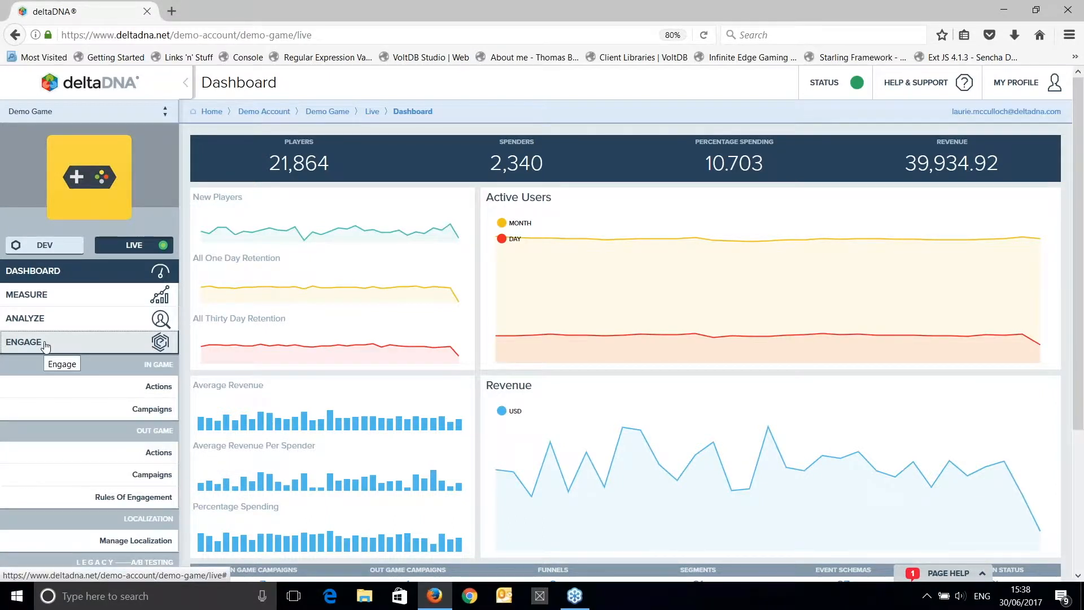
scroll(45, 347, "down", 1)
scroll(45, 347, "down", 2)
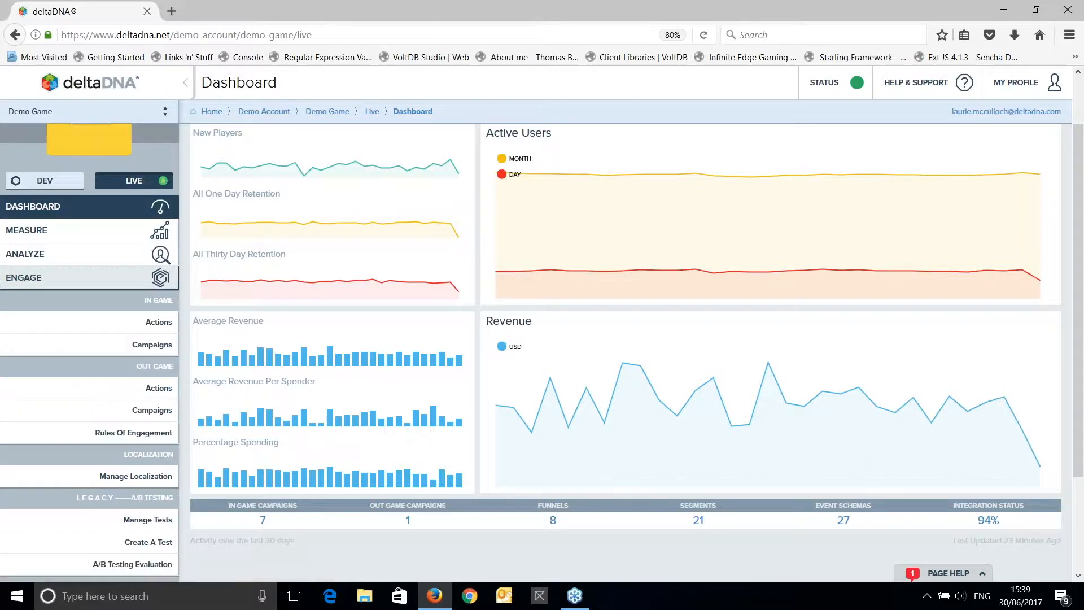
left_click(156, 390)
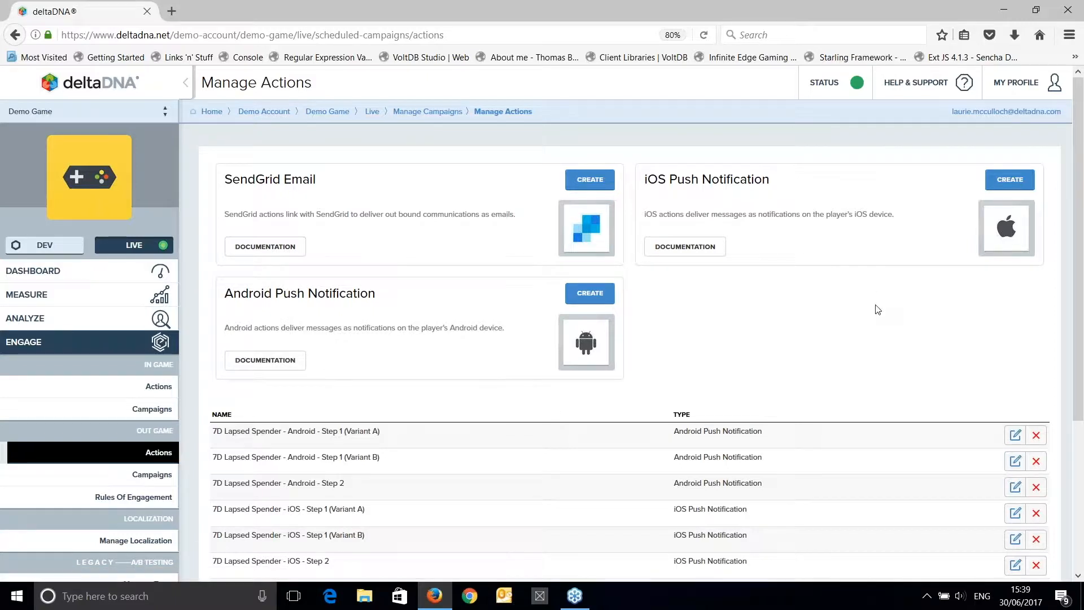
scroll(737, 337, "down", 2)
scroll(736, 337, "up", 2)
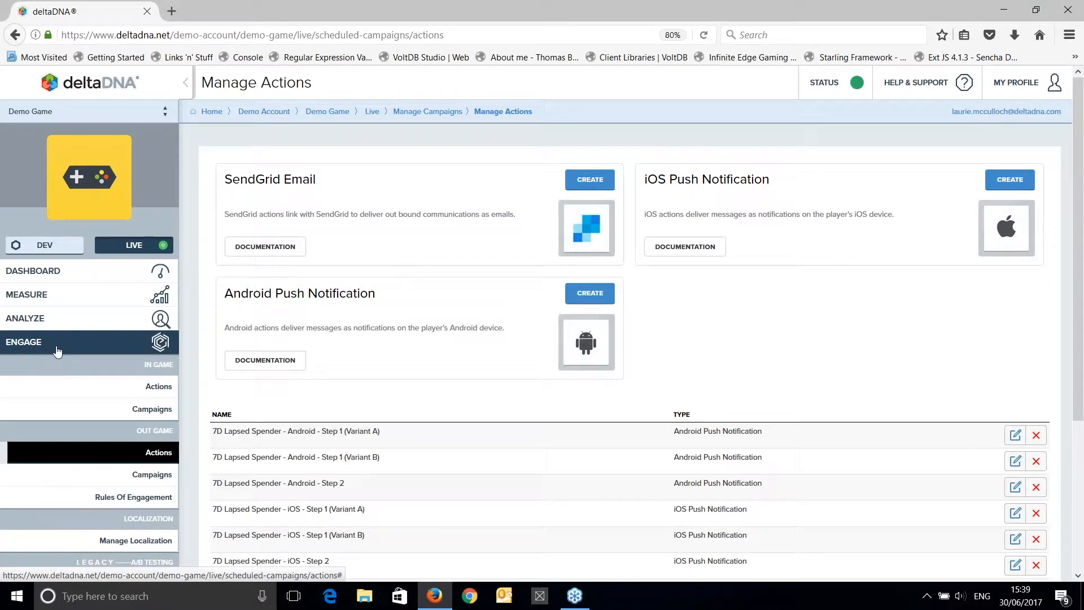
Start a new player segment from the Manage Segments page of the Analyze section.
left_click(56, 344)
left_click(96, 326)
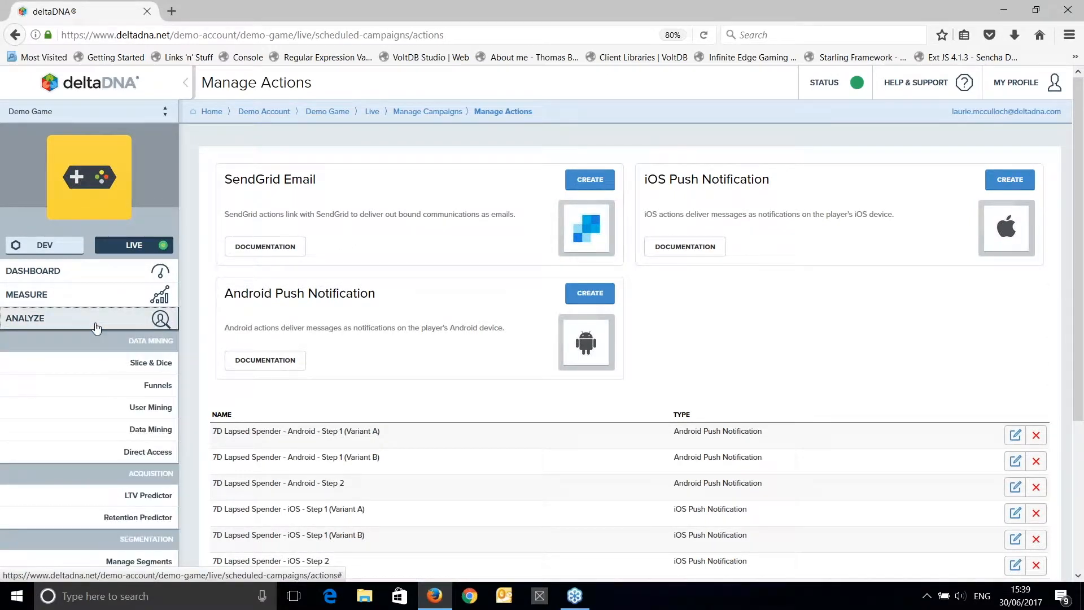
scroll(125, 455, "down", 2)
left_click(126, 452)
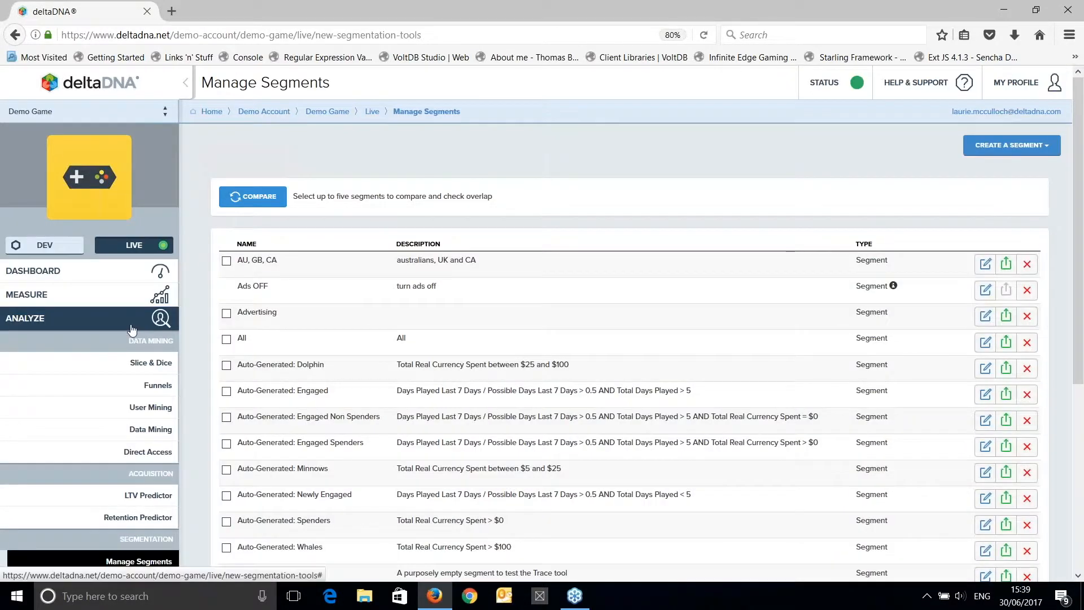
left_click(103, 318)
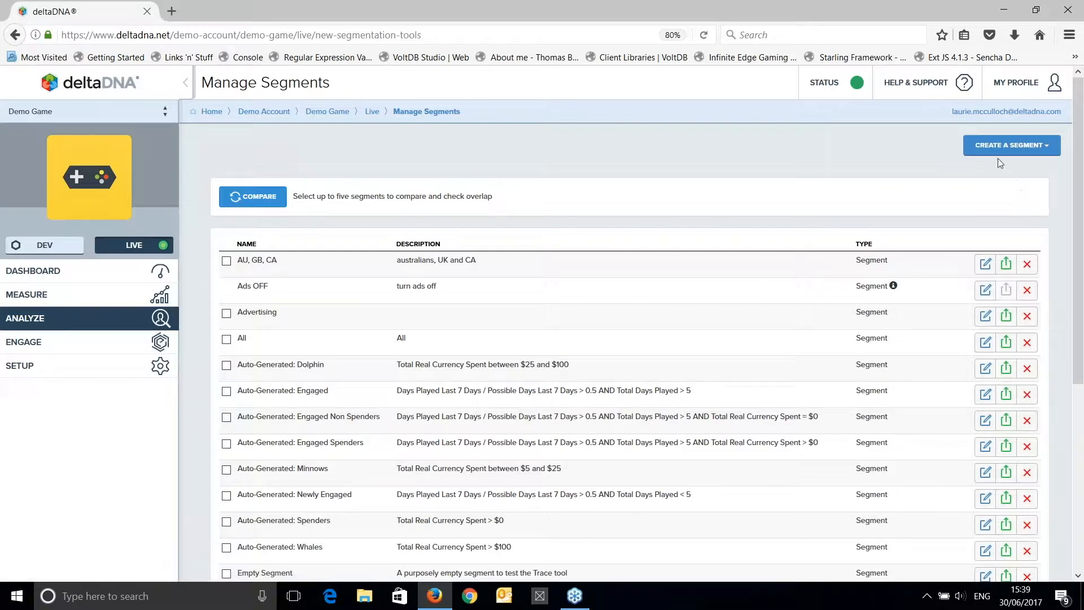
left_click(94, 323)
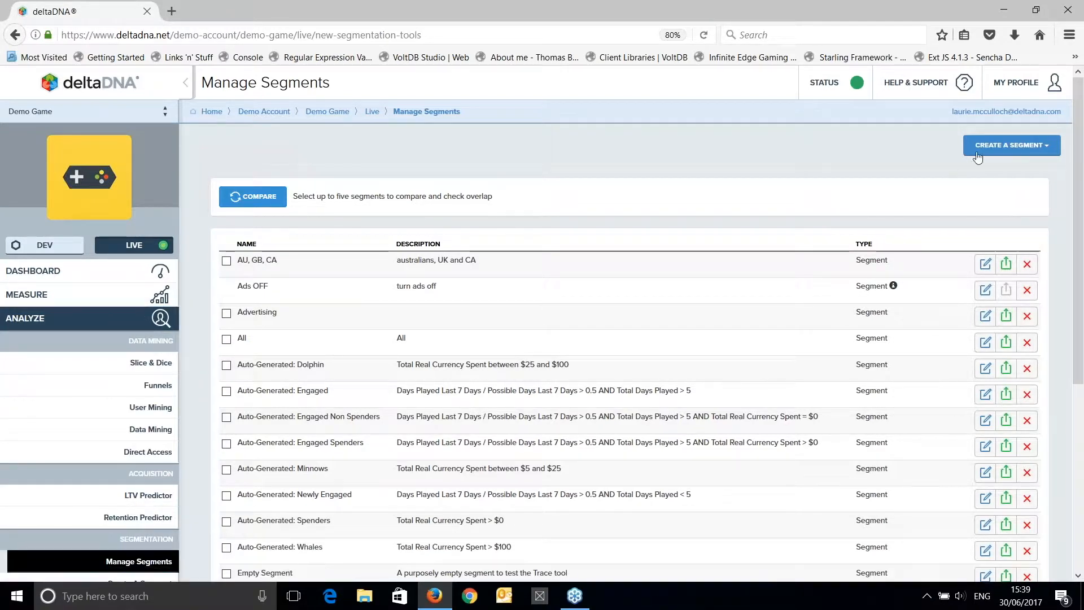
left_click(997, 146)
left_click(1006, 166)
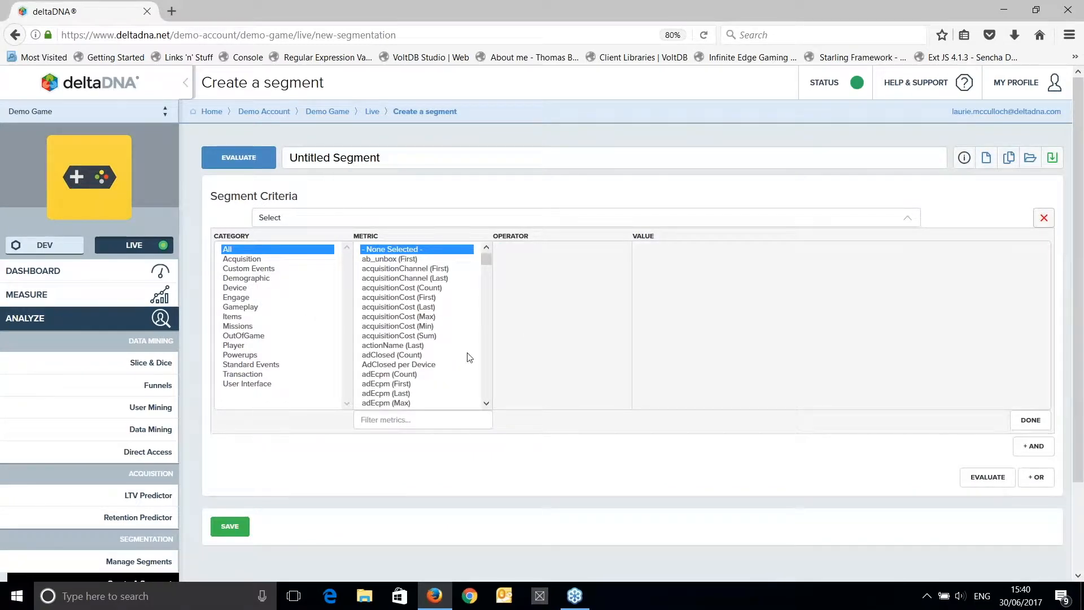
Define the first segment criterion as eventTimestamp (Last) with "Days since are greater than" 7.
left_click(376, 420)
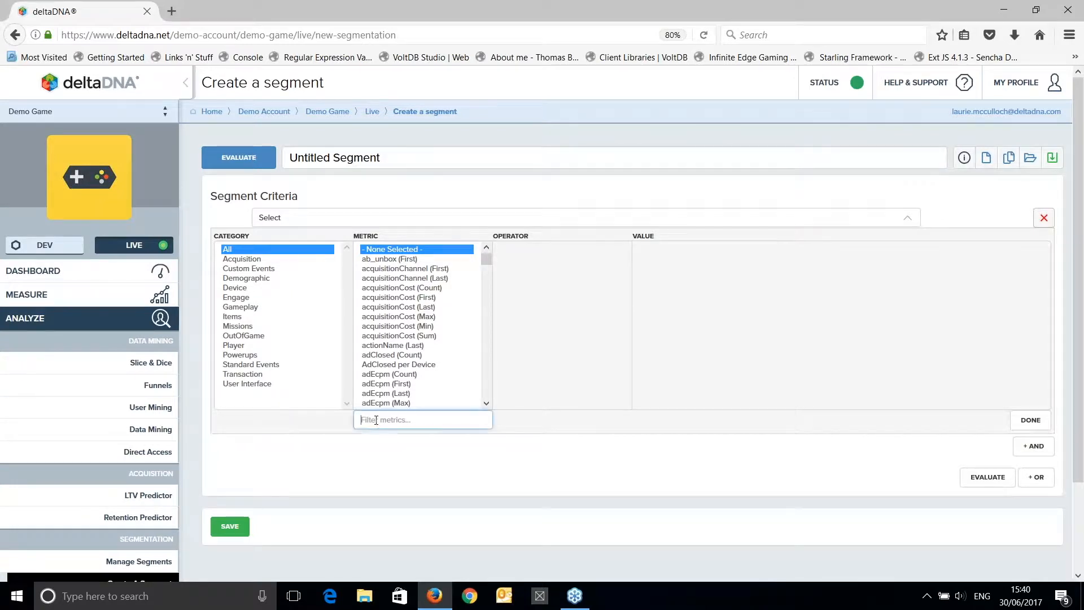
type("eventTimesamp")
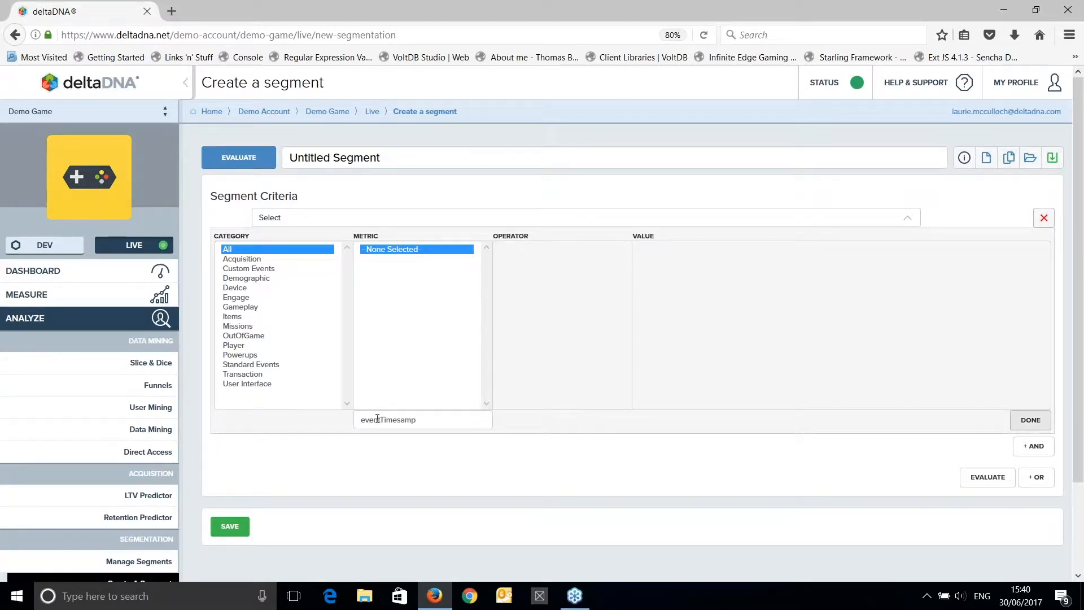
left_click(402, 421)
type("t")
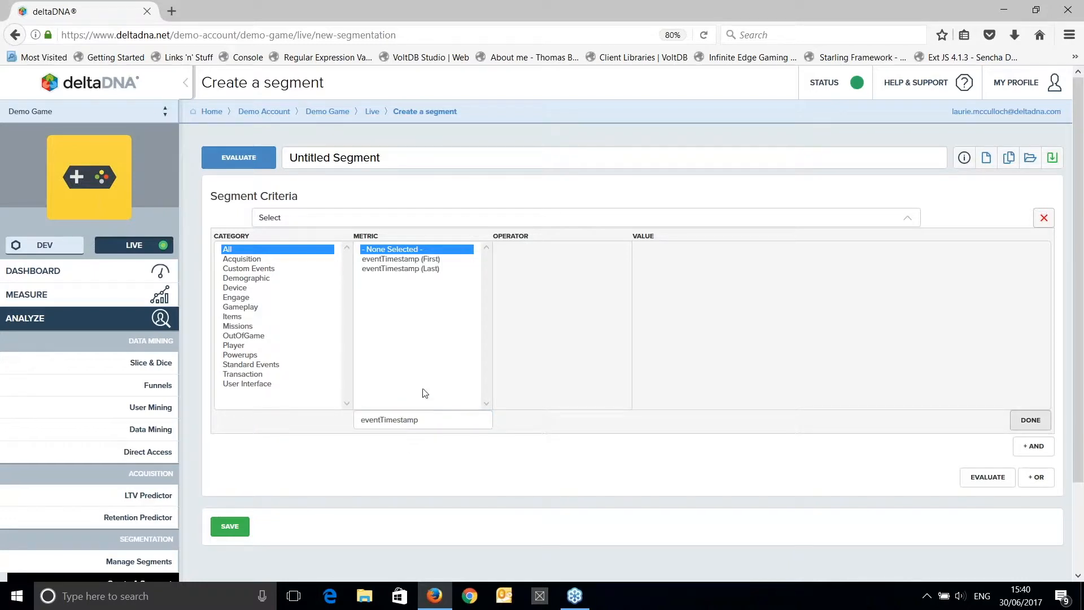
left_click(418, 269)
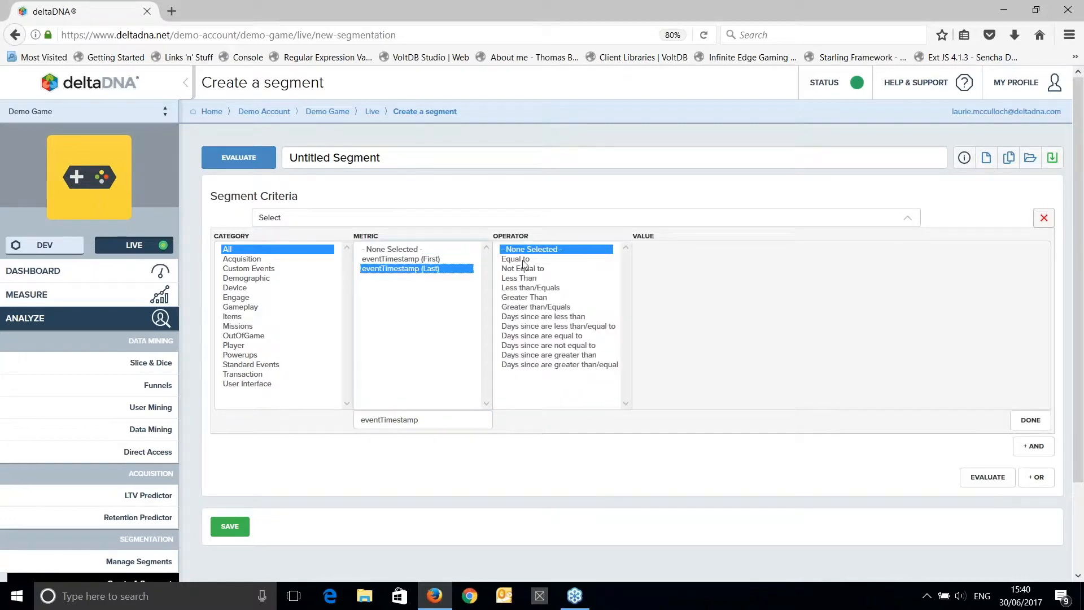
left_click(532, 356)
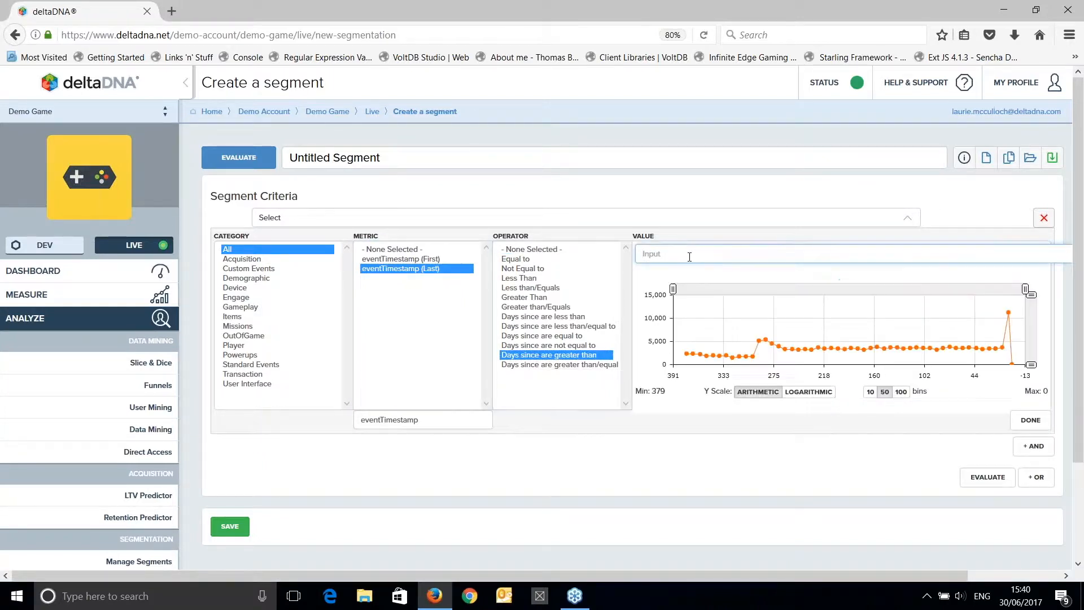
type("7")
left_click(1030, 421)
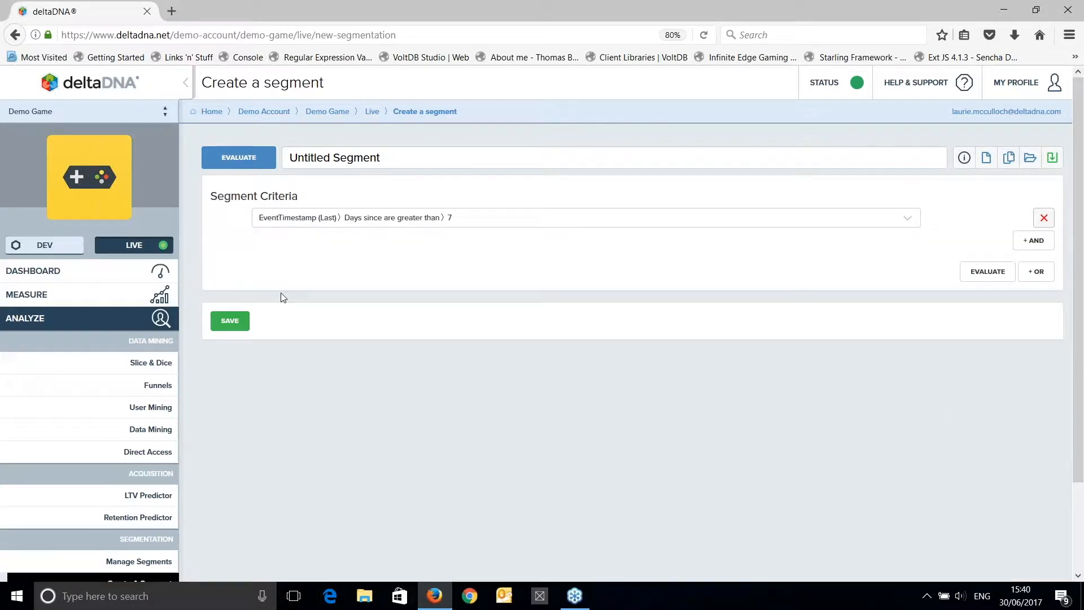
Add an AND criterion requiring Total Real Currency Spent to be Greater Than 0.
left_click(1027, 242)
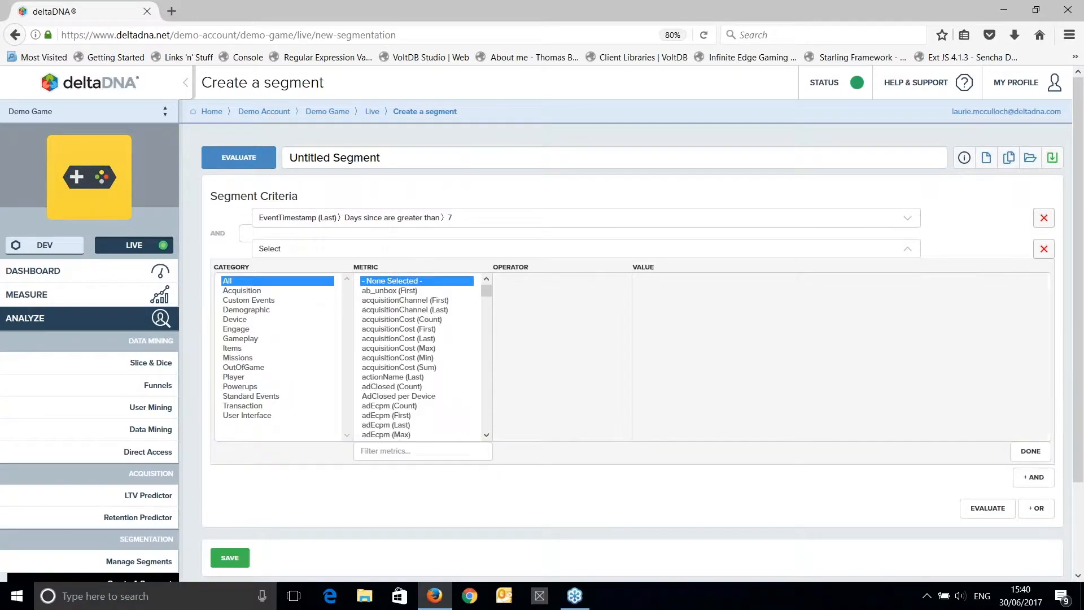
left_click(395, 451)
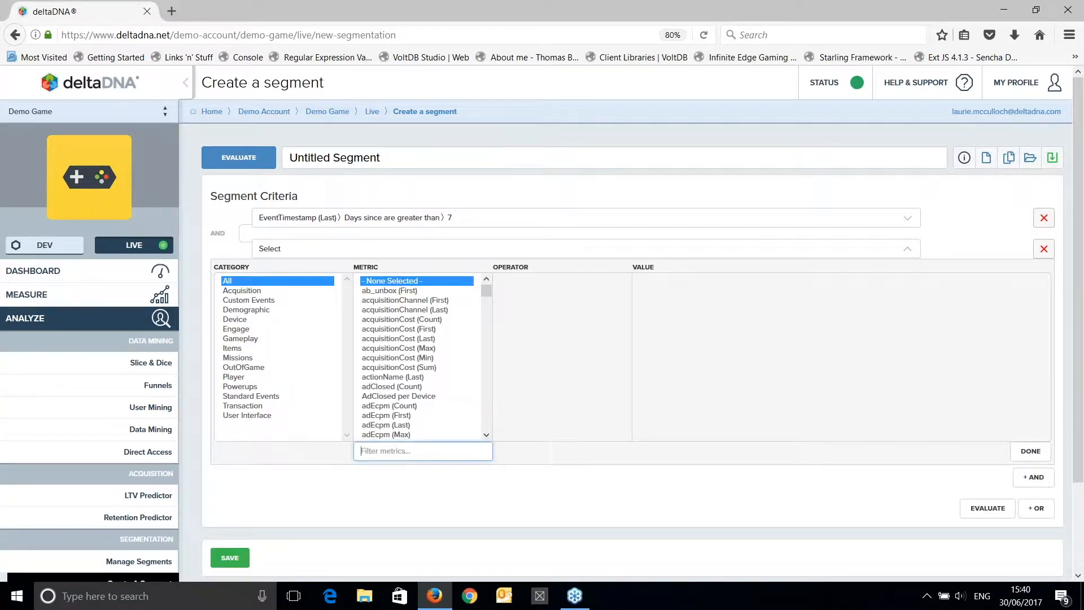
type("to")
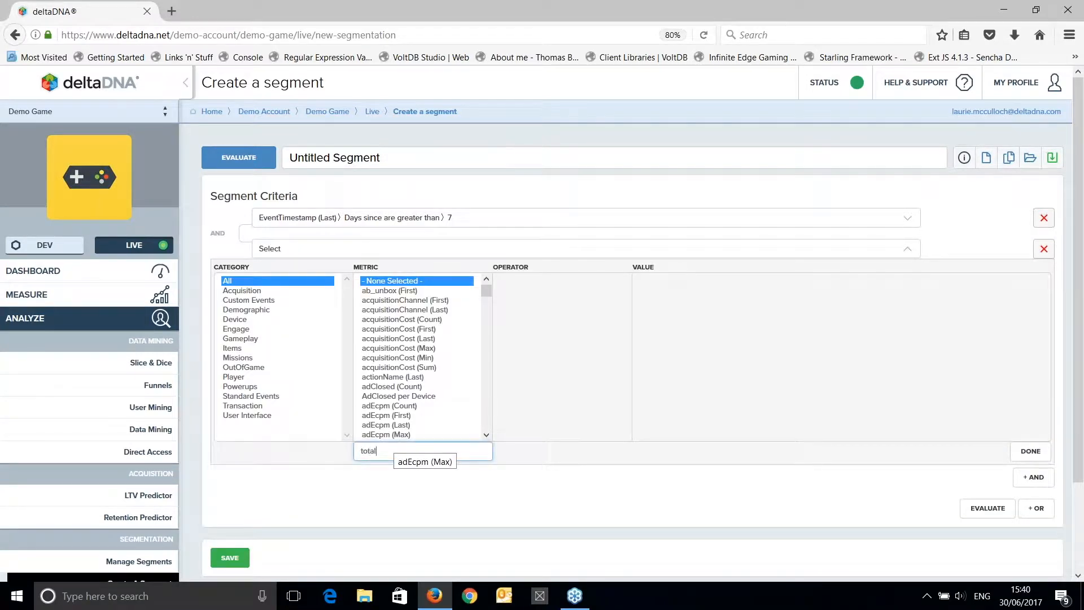
type("tal")
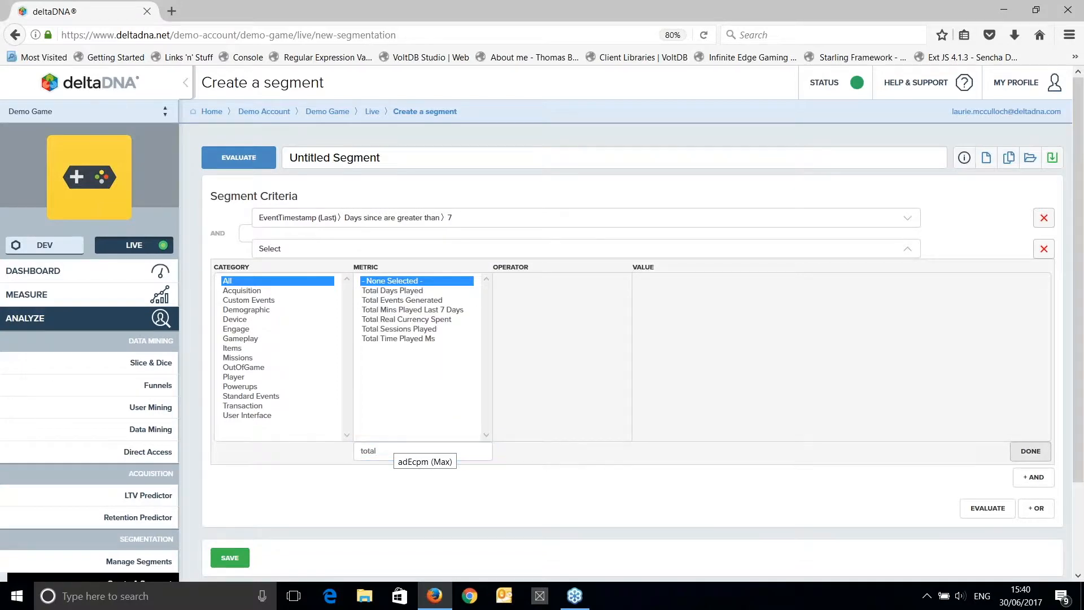
left_click(440, 320)
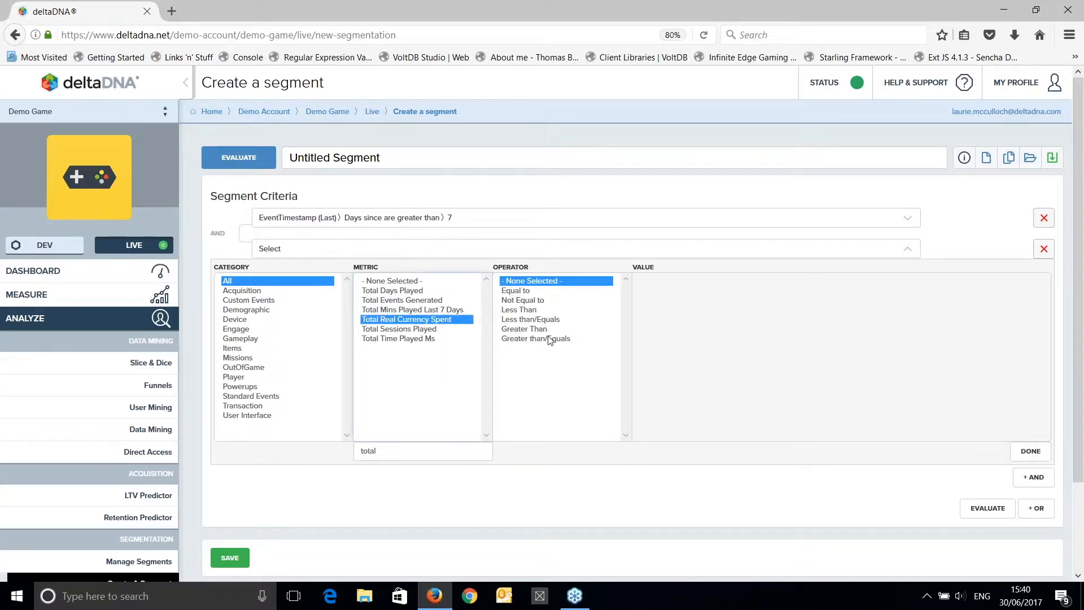
left_click(545, 329)
left_click(689, 290)
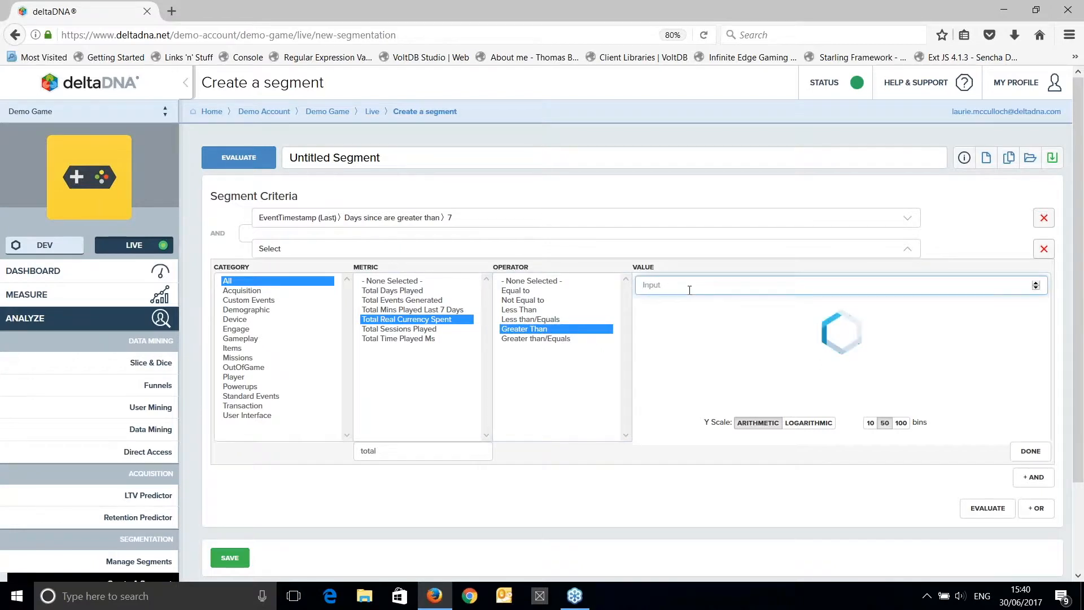
type("0")
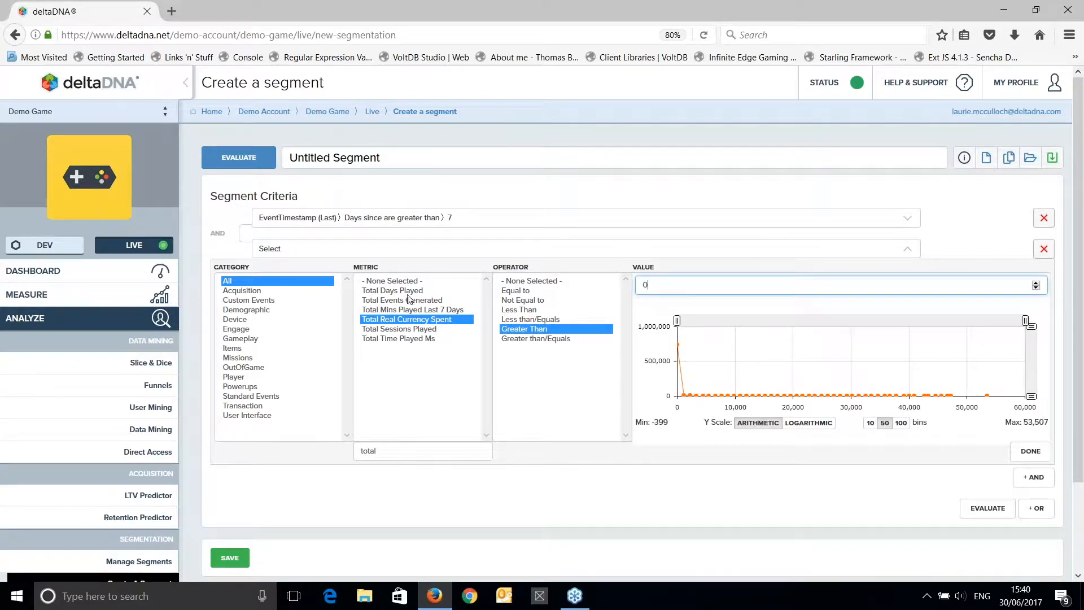
left_click(1045, 452)
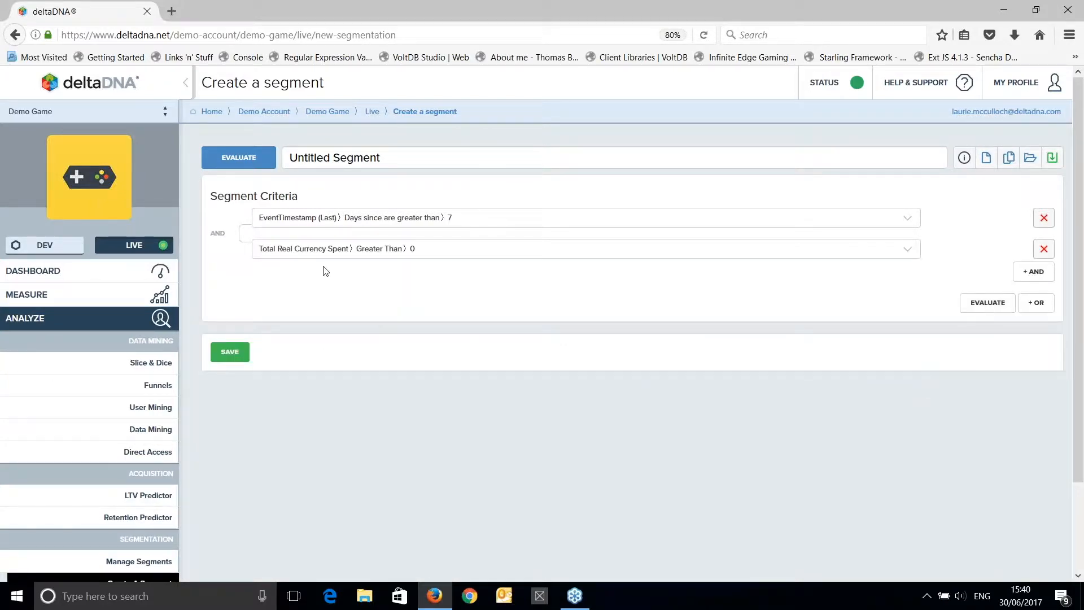
Evaluate how many players match the criteria and save the segment under the name "Lapsed Payers".
left_click(264, 164)
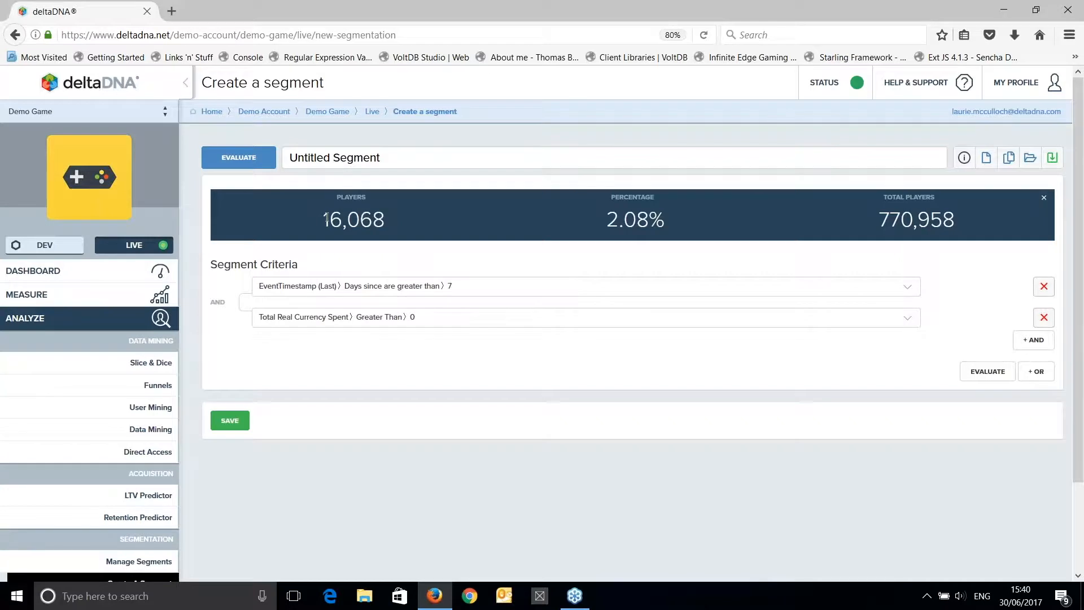
double_click(354, 219)
left_click_drag(419, 153, 244, 145)
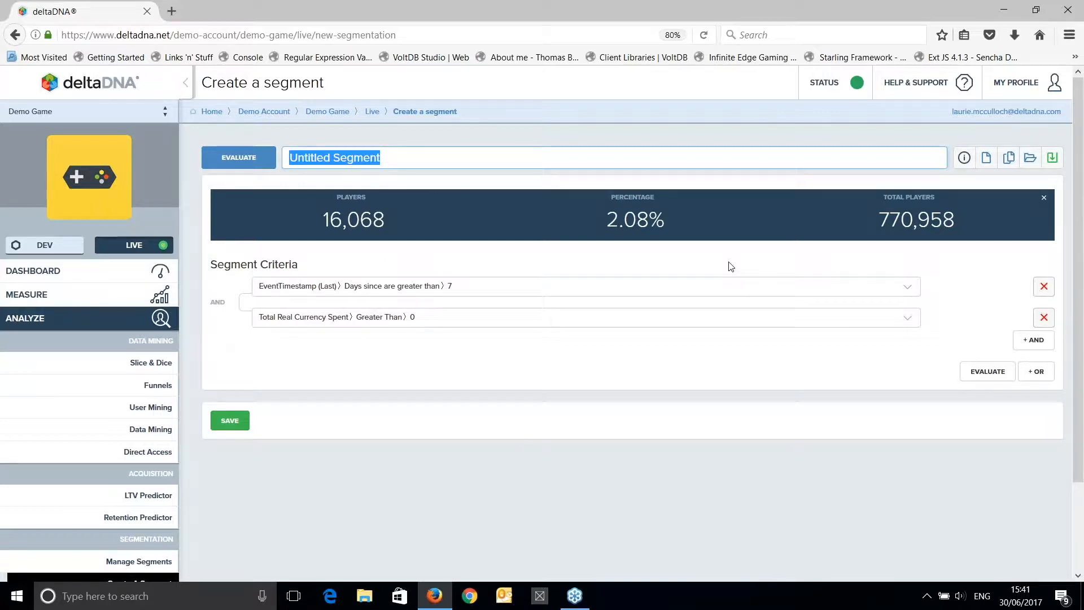
type("Lapsed")
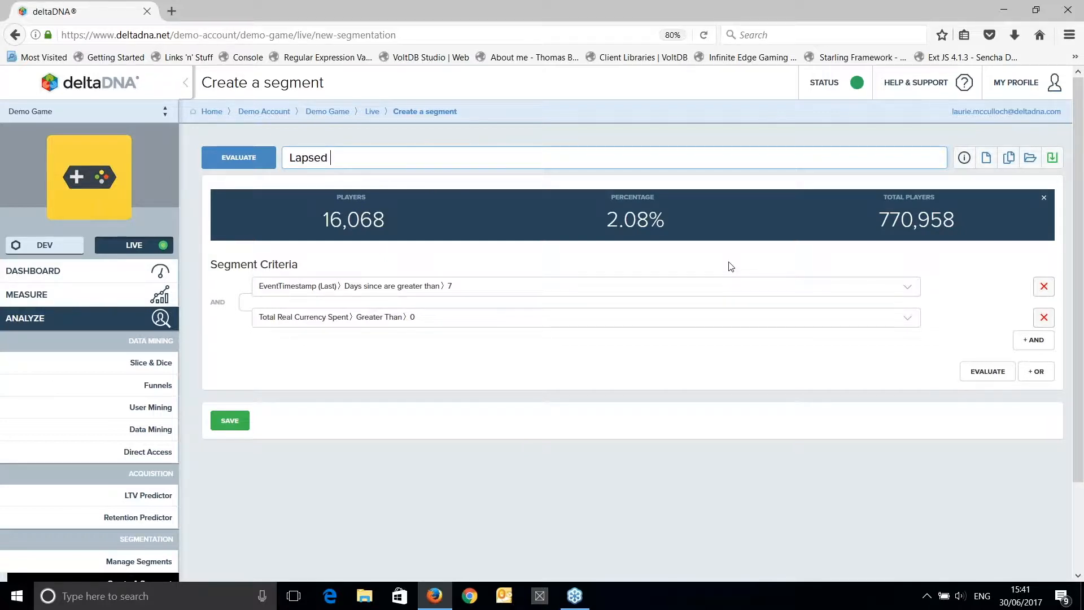
type(" Payers")
left_click(241, 428)
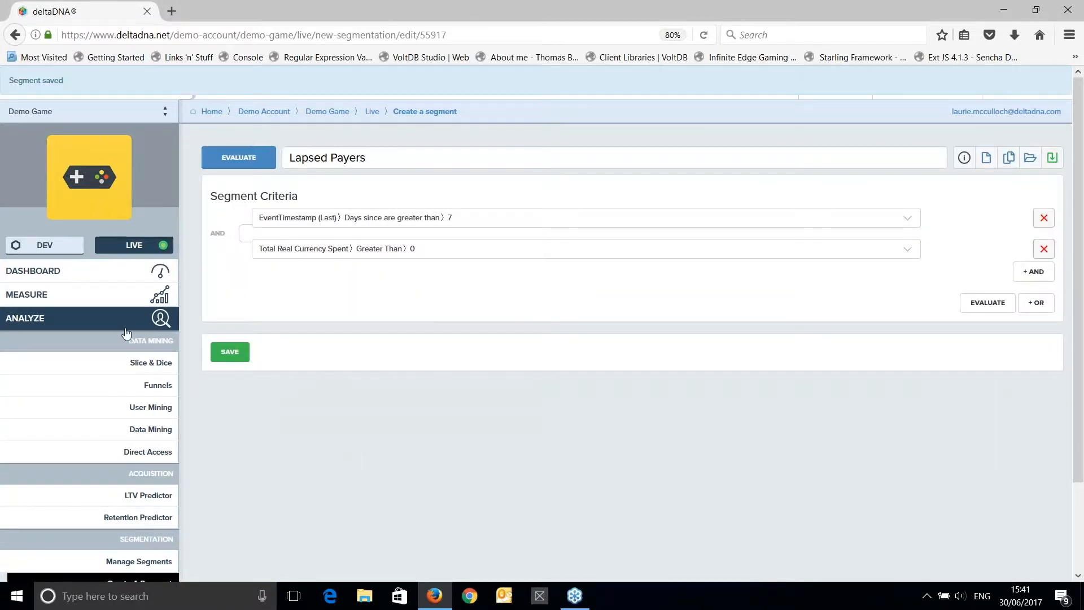
Create and save an out-game iOS push notification action named "Come Back - iOS" with the alert text "Get Back in the game".
left_click(118, 321)
left_click(130, 343)
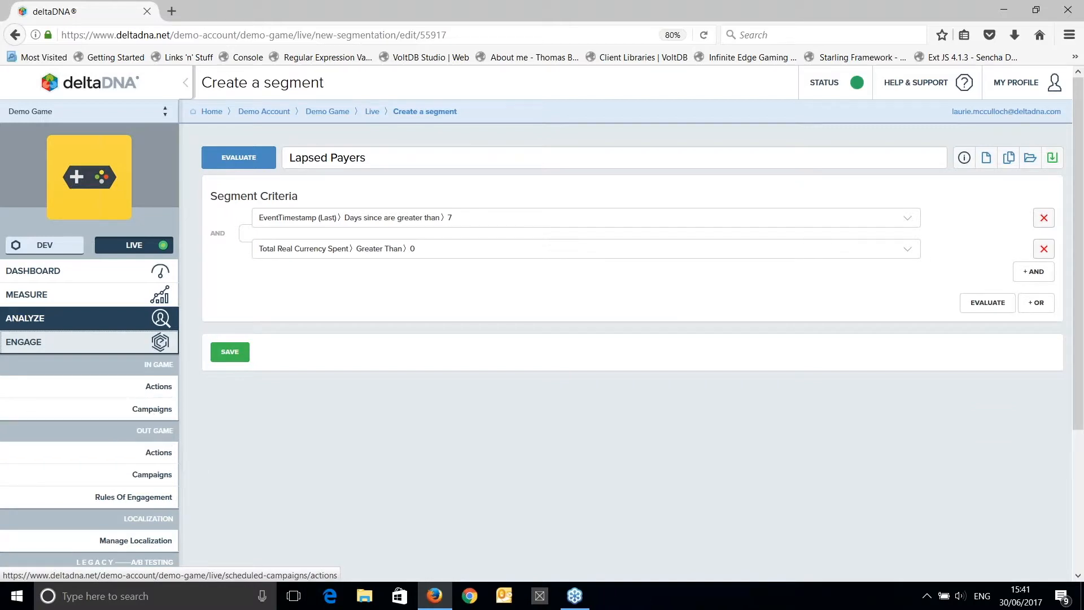
left_click(157, 454)
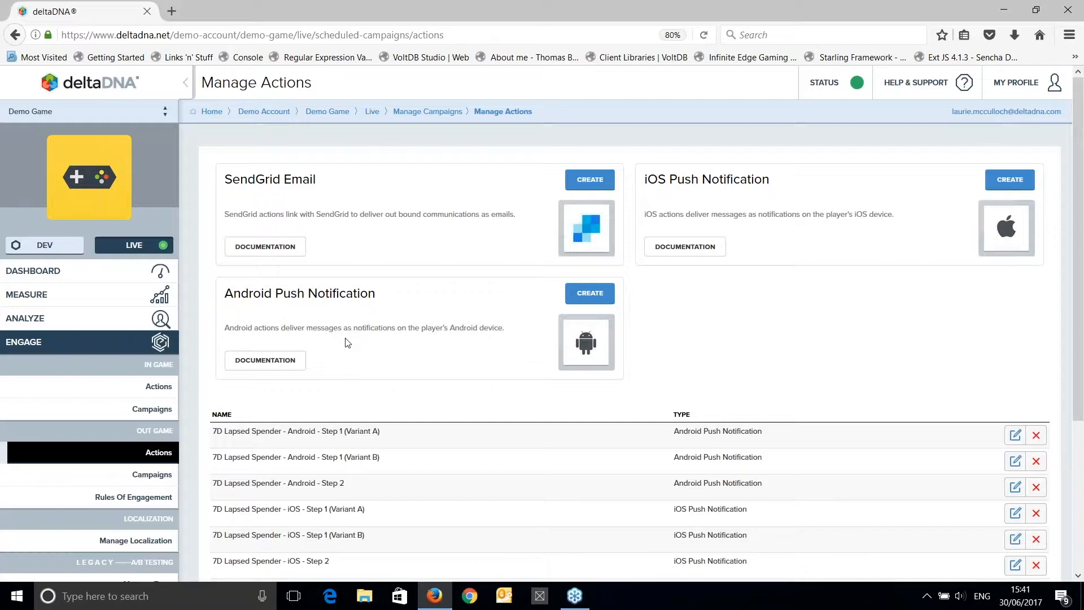
left_click(1007, 181)
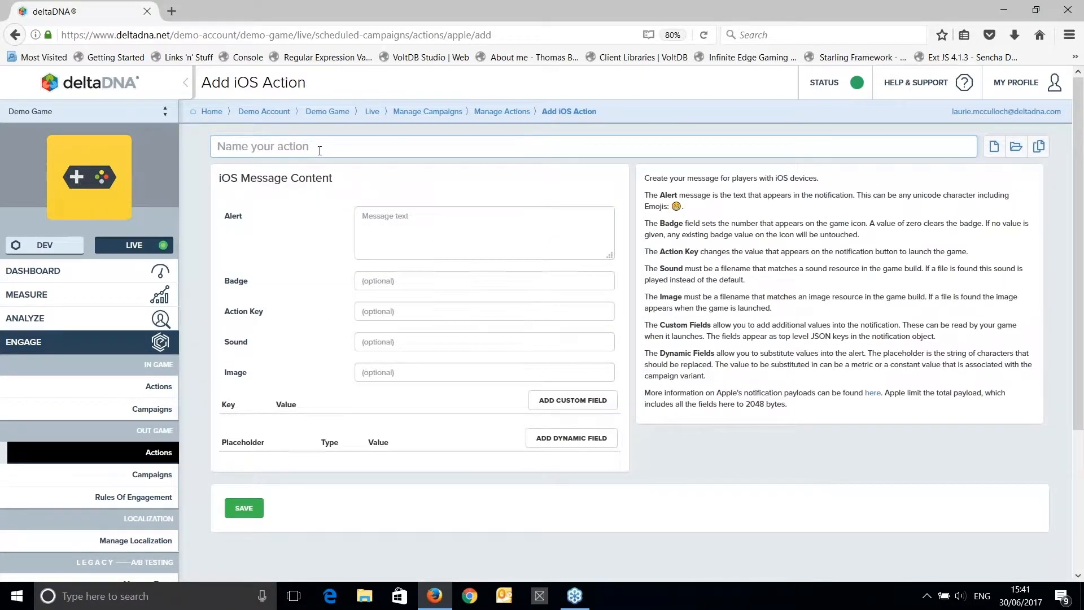
type("Come Back - iOS")
left_click(407, 229)
type("Get ")
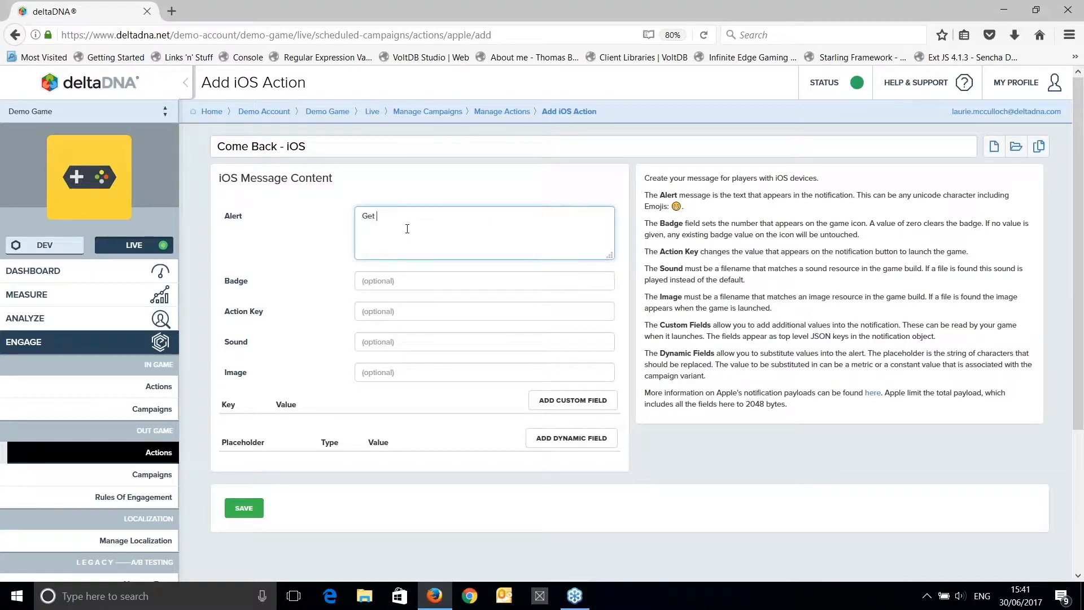
type("Back in the game")
left_click(248, 510)
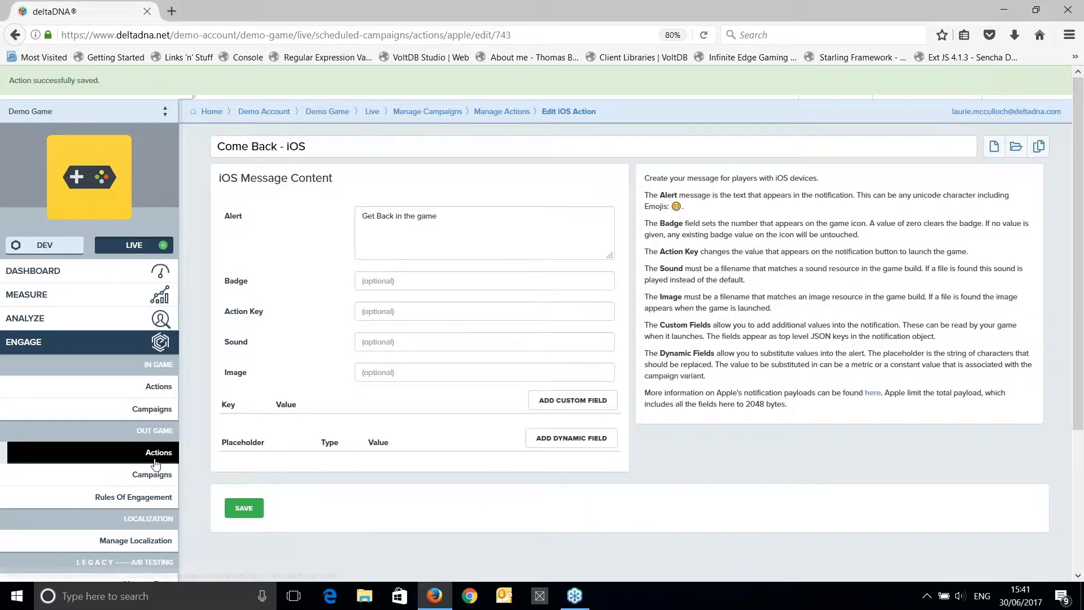
Create a new out-game Android push notification action and name it "Come Back - Android".
left_click(502, 112)
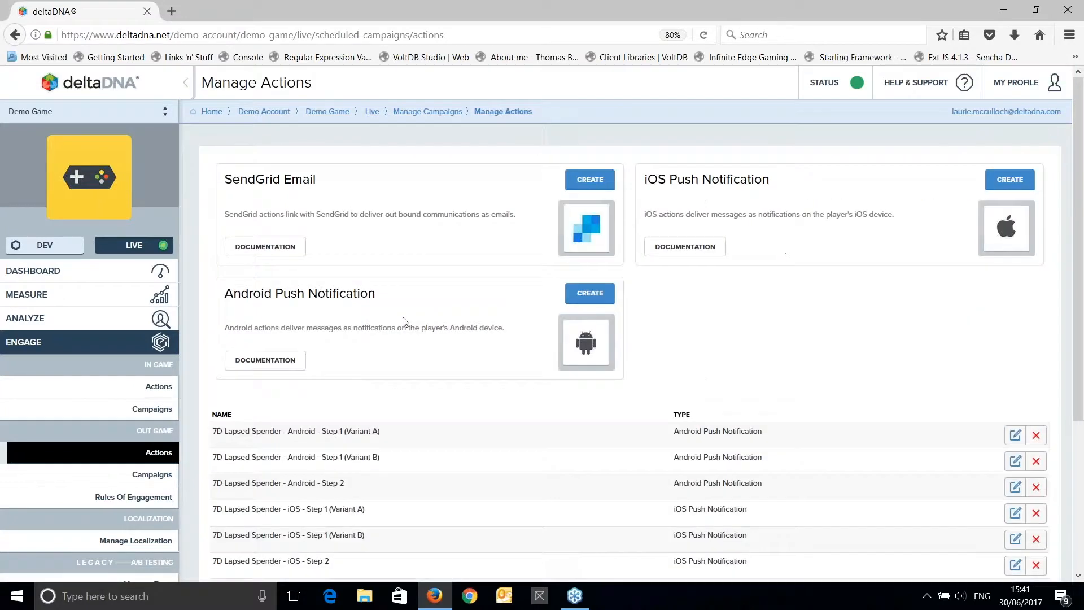
left_click(598, 295)
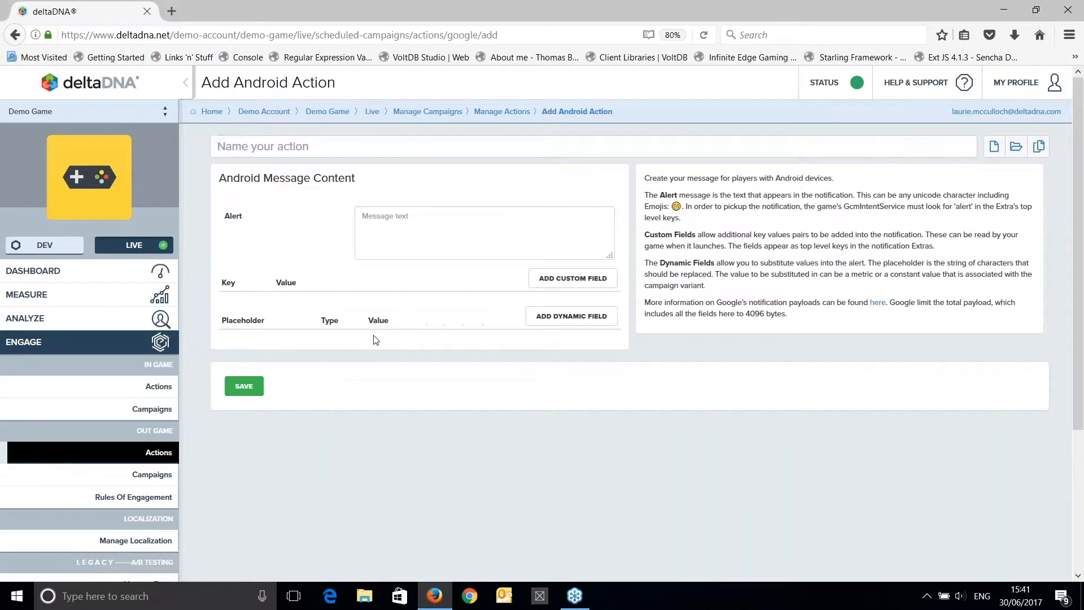
left_click(355, 145)
type("C")
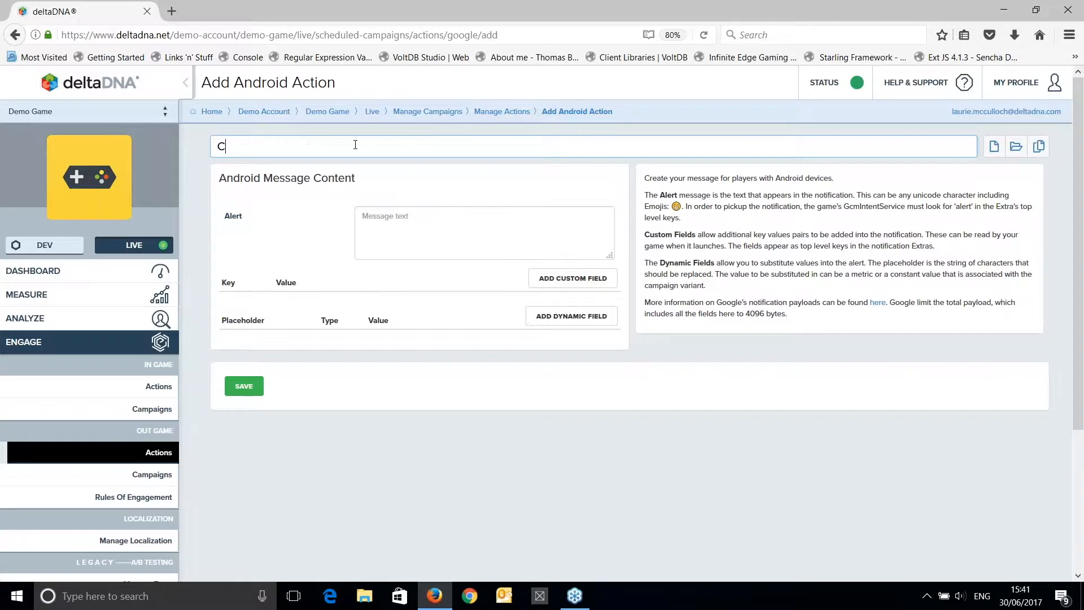
type("ome Back - Android")
Enter the alert text "Get Back in the game" for the Android action and save it.
left_click(429, 228)
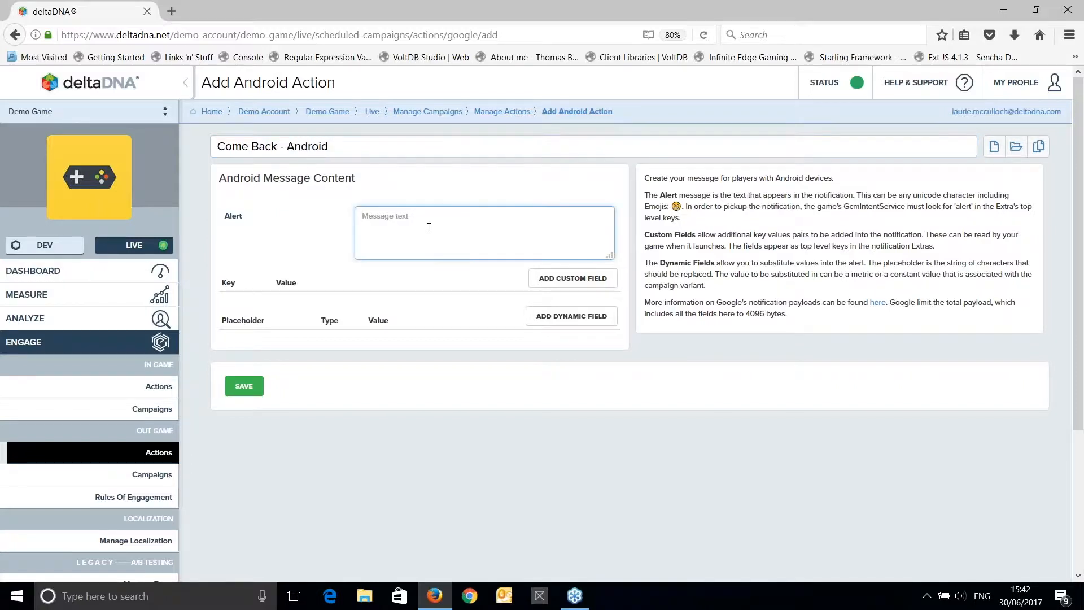
type("Get Back in the game")
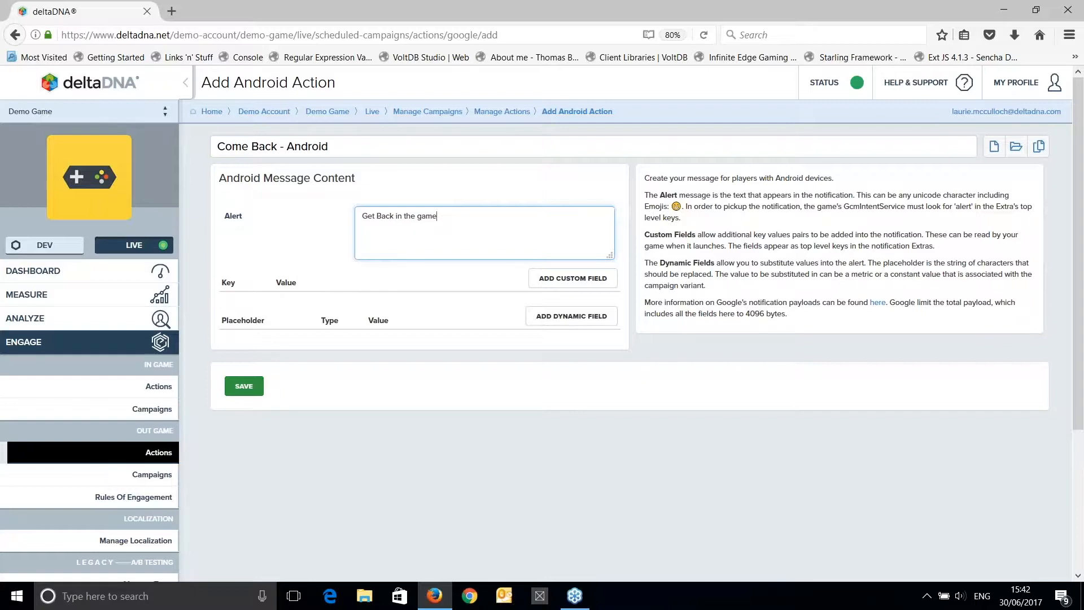
left_click(244, 386)
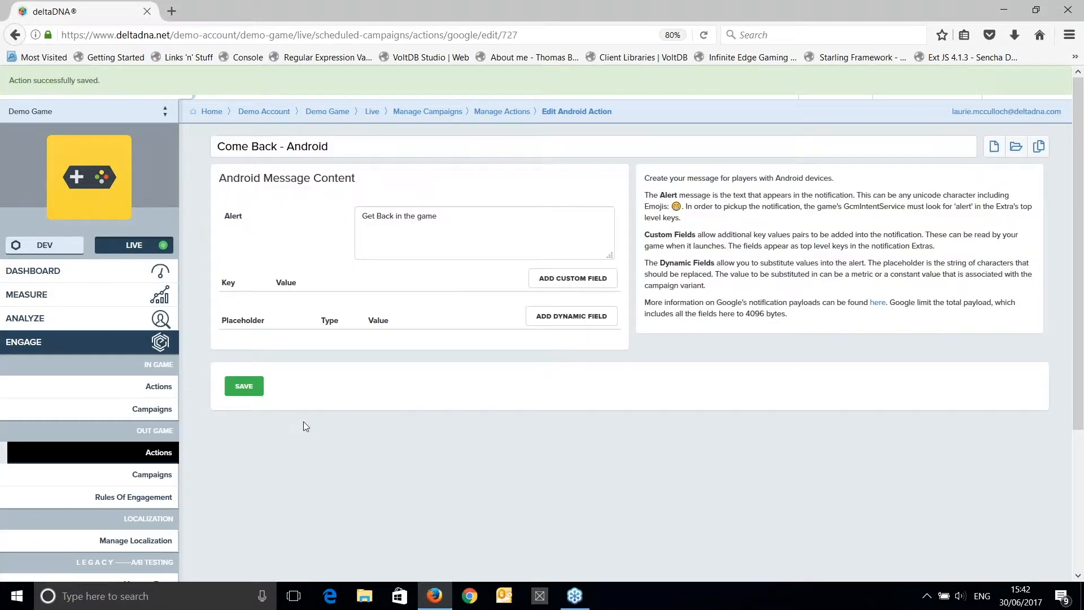
Review the list of out-game actions for the Come Back iOS and Android entries.
left_click(159, 452)
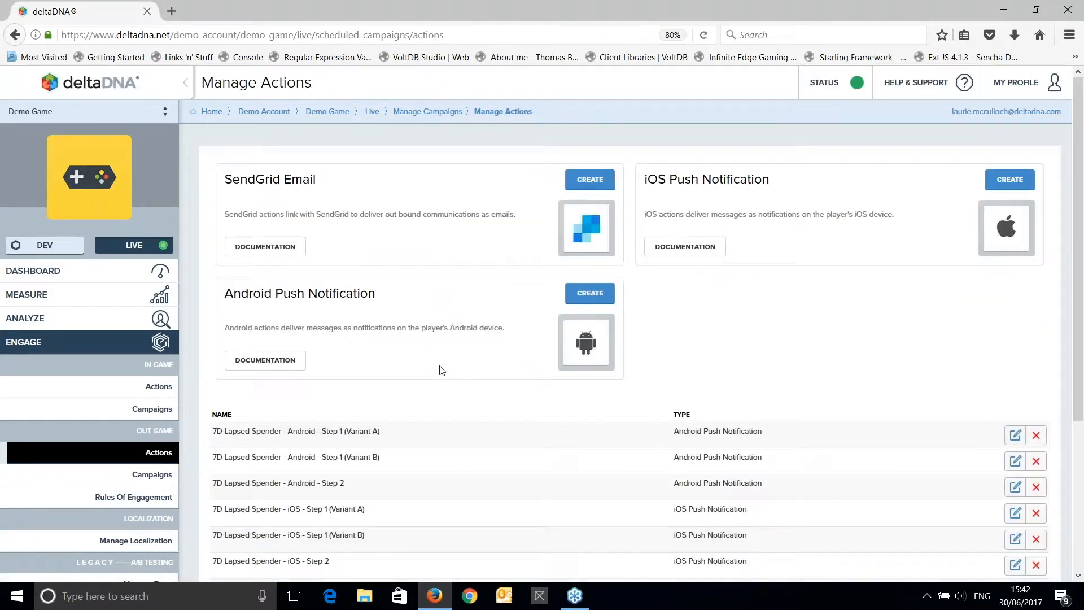
scroll(444, 367, "down", 2)
scroll(443, 358, "down", 1)
scroll(434, 366, "up", 1)
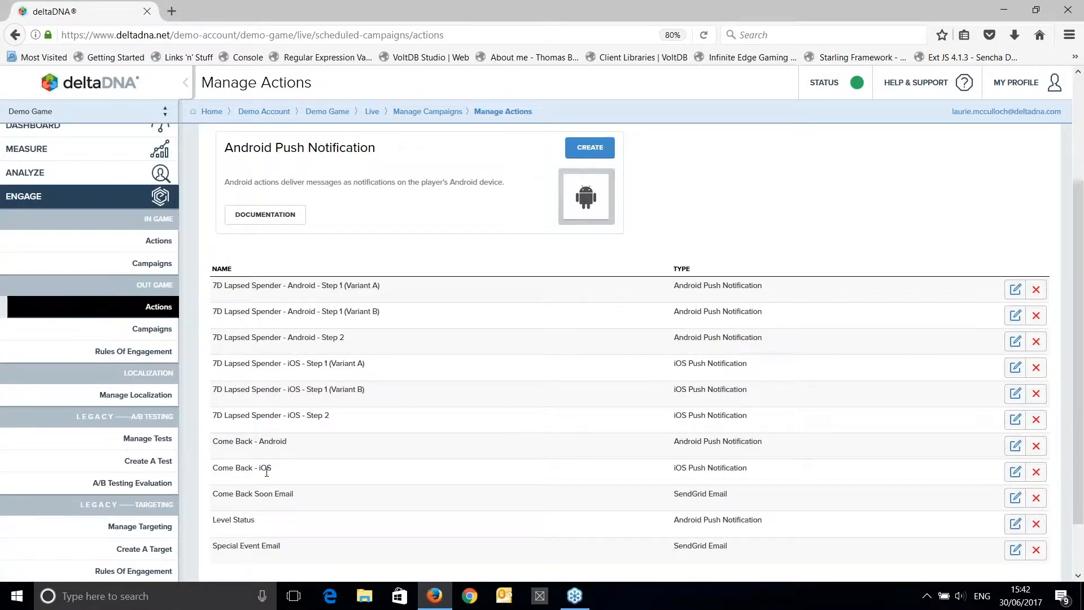
scroll(267, 472, "up", 1)
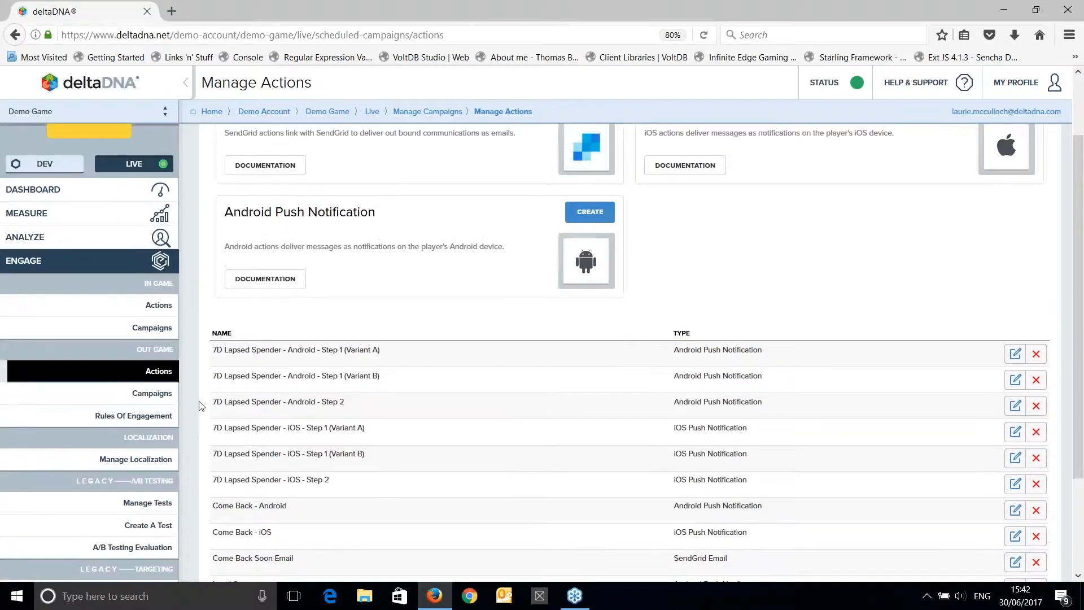
Create a new out-game campaign and name it "Lapsed Payer campaign".
left_click(158, 399)
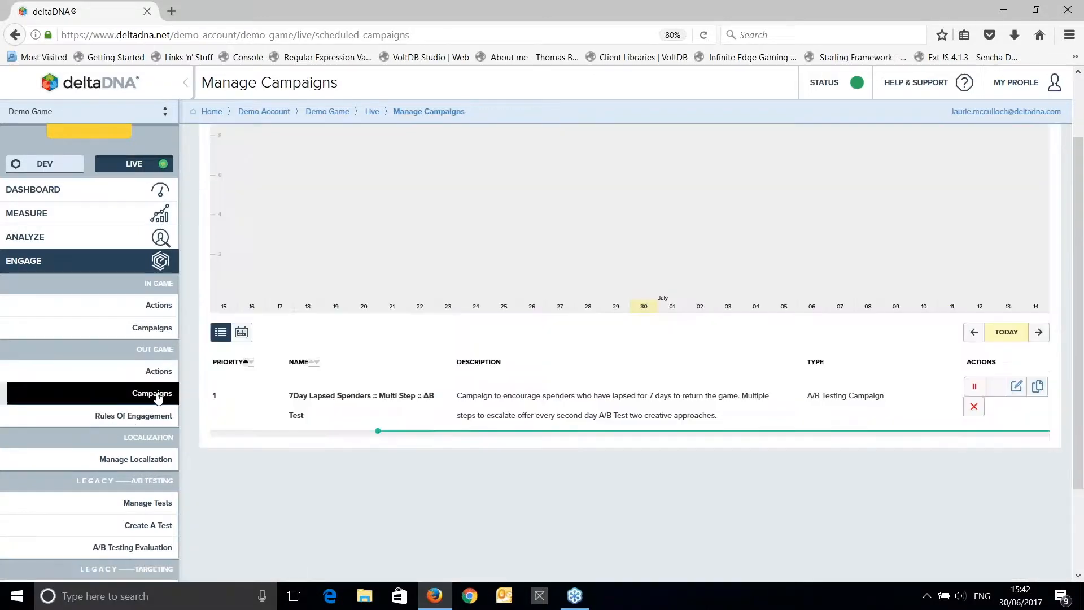
scroll(652, 318, "up", 2)
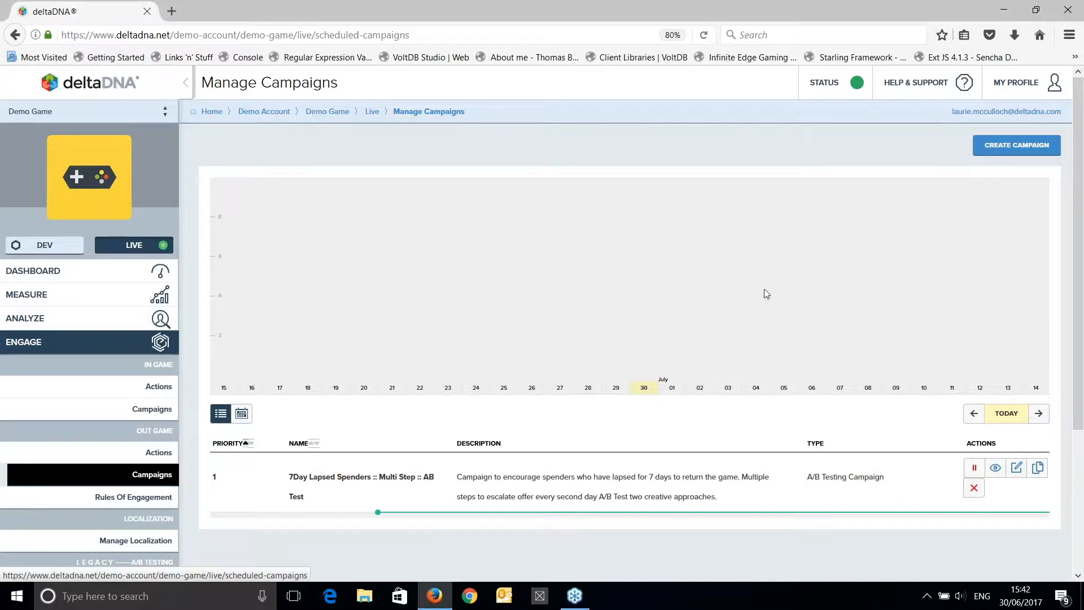
left_click(1011, 145)
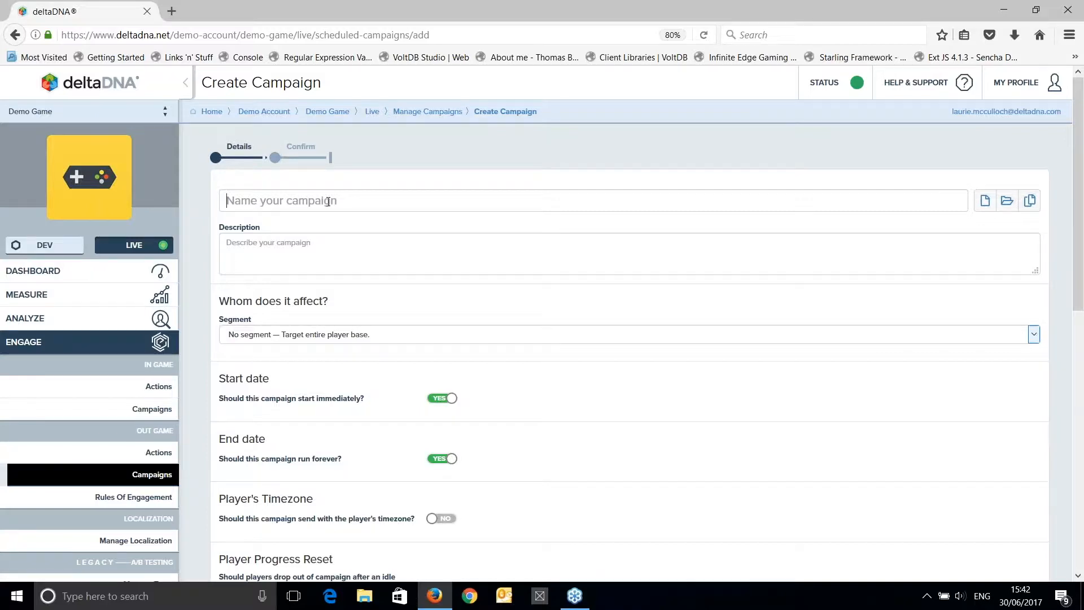
type("Lapsed Payer campaign")
key("Tab")
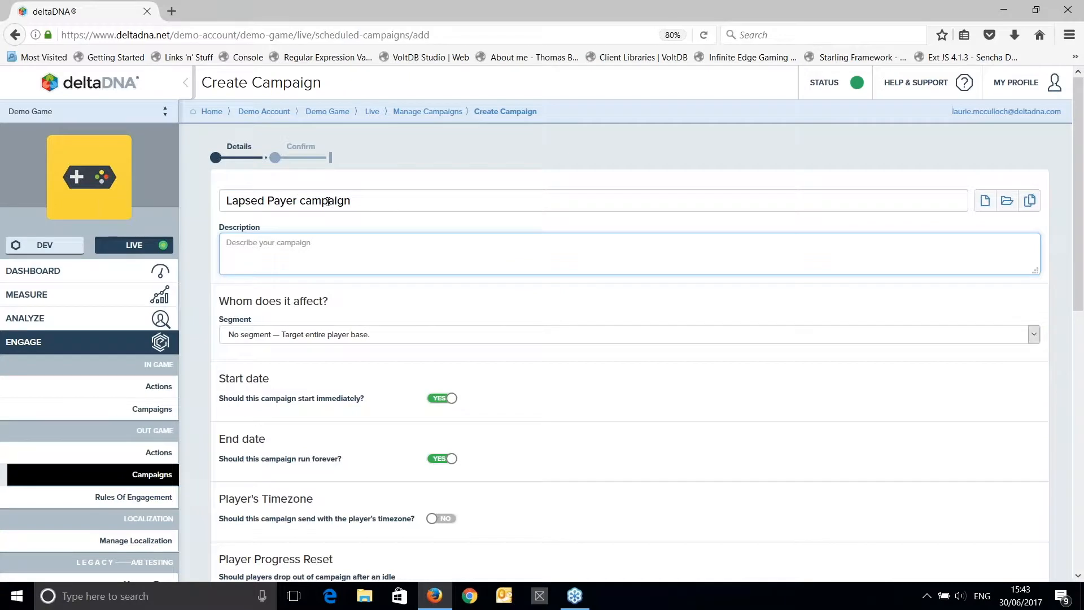
Describe the campaign as "Send push notification to encourage payers to return" and target the Lapsed Payers segment.
type("Send push notification to encourage pl")
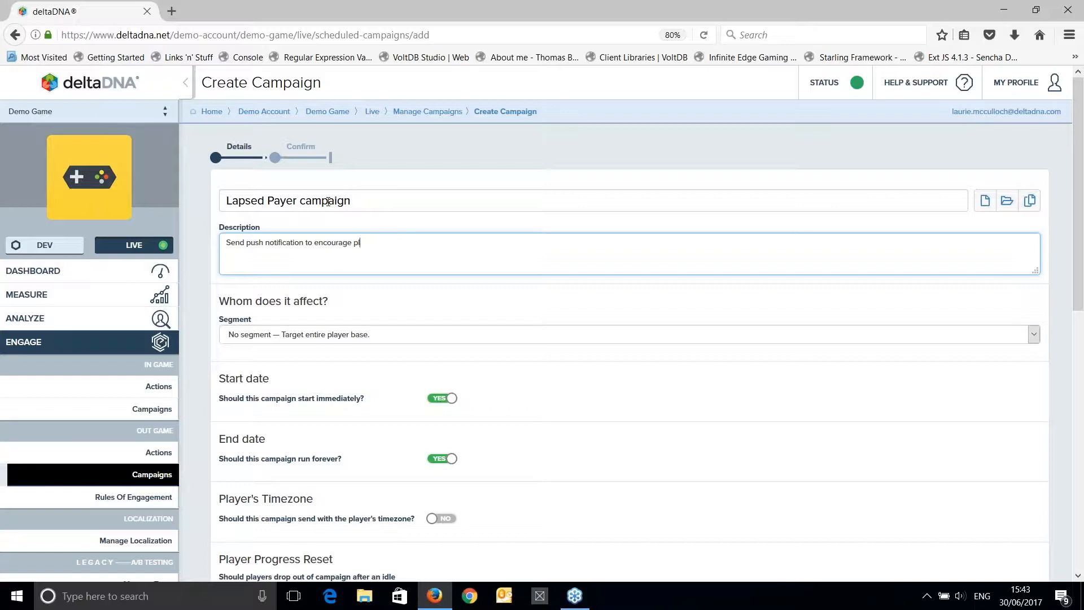
type("aayers to return")
left_click(253, 339)
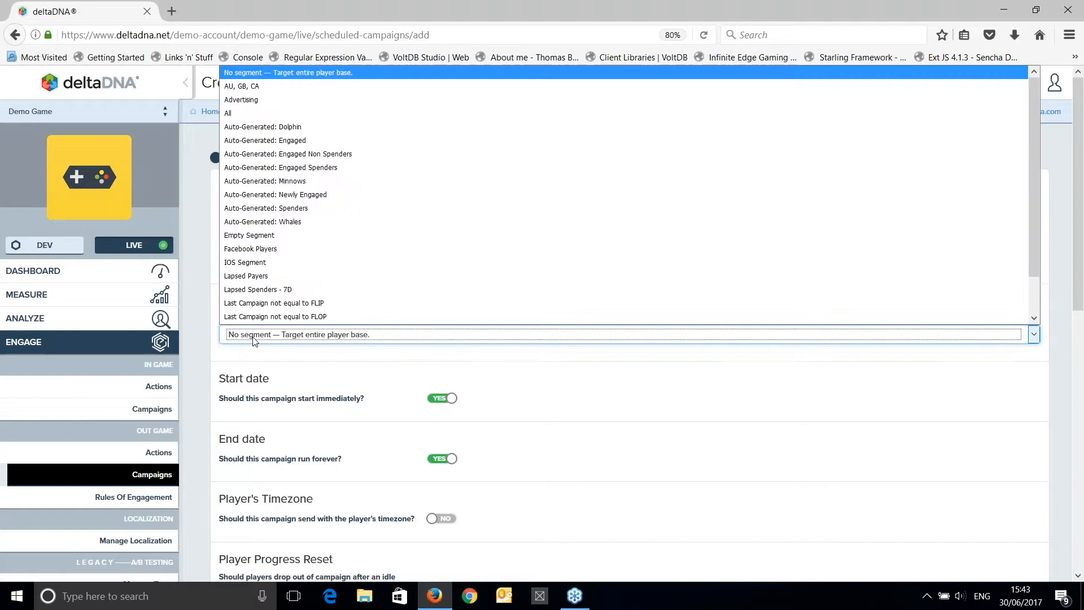
left_click(272, 279)
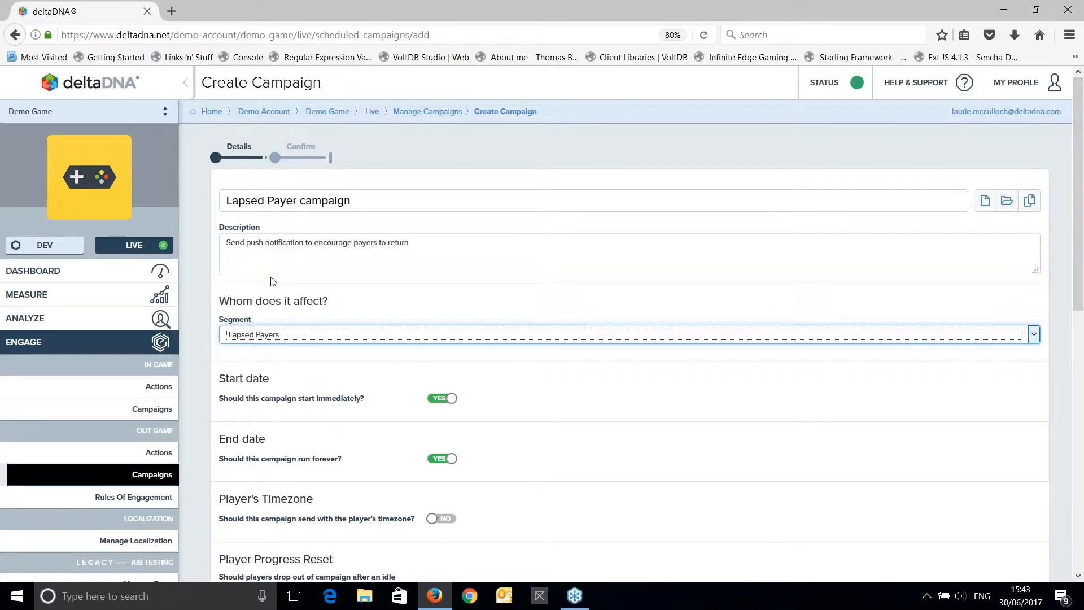
scroll(578, 406, "down", 2)
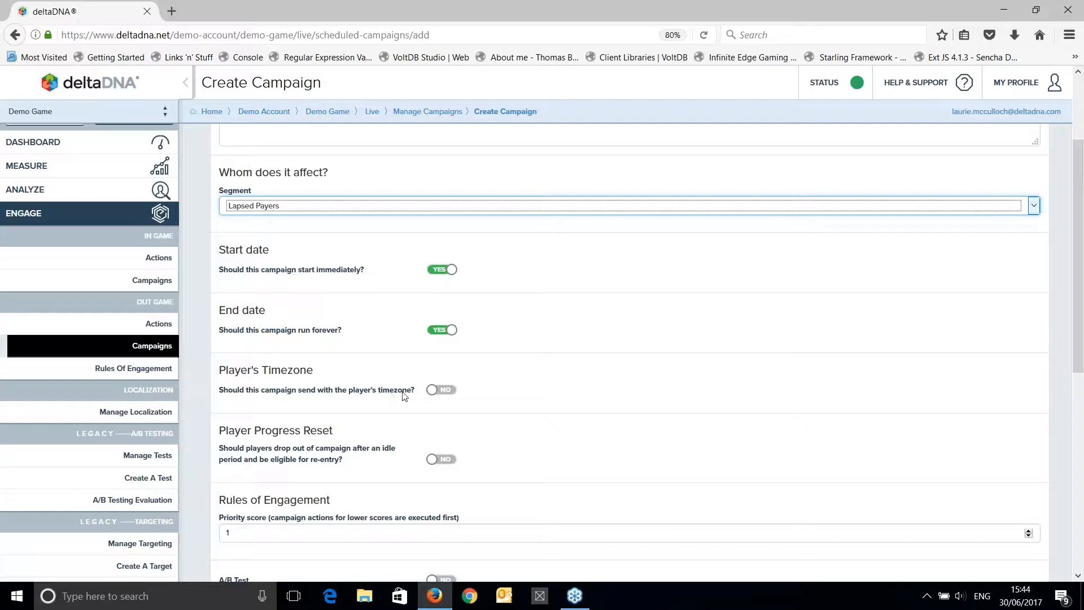
left_click(442, 391)
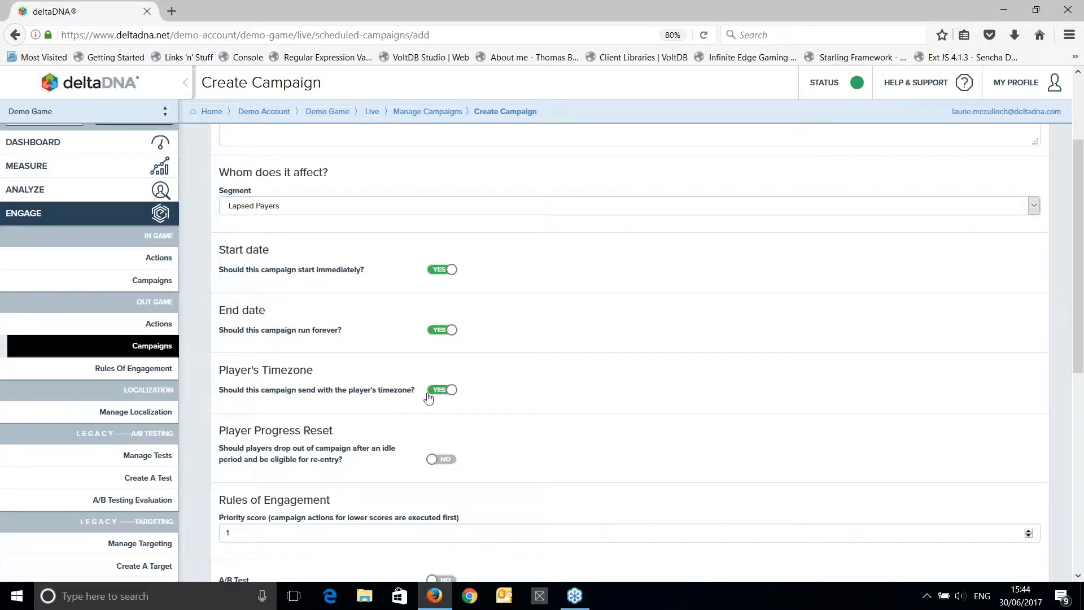
left_click(436, 271)
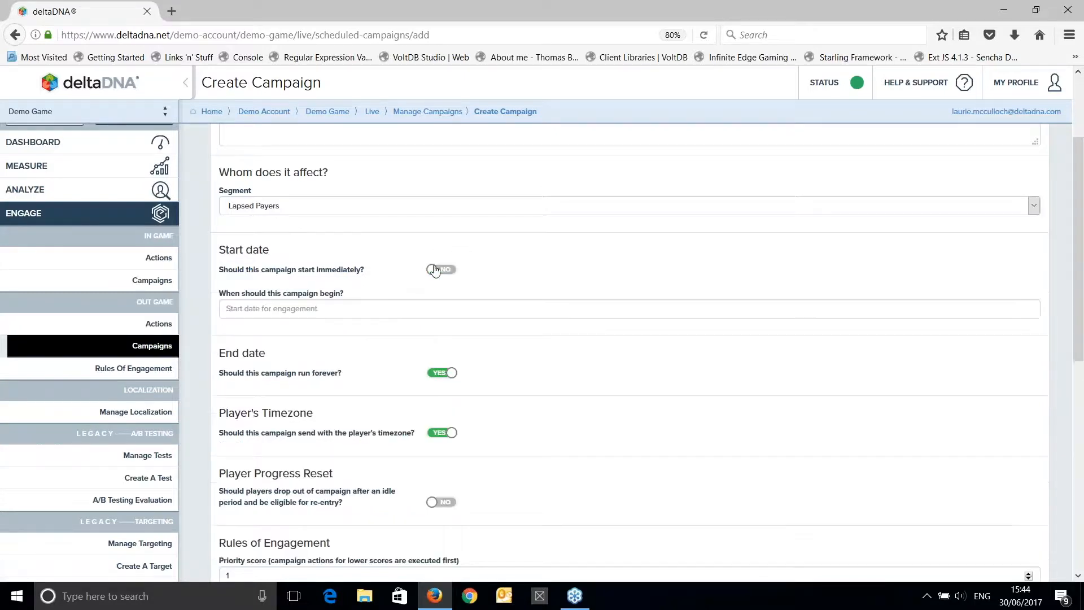
left_click(398, 312)
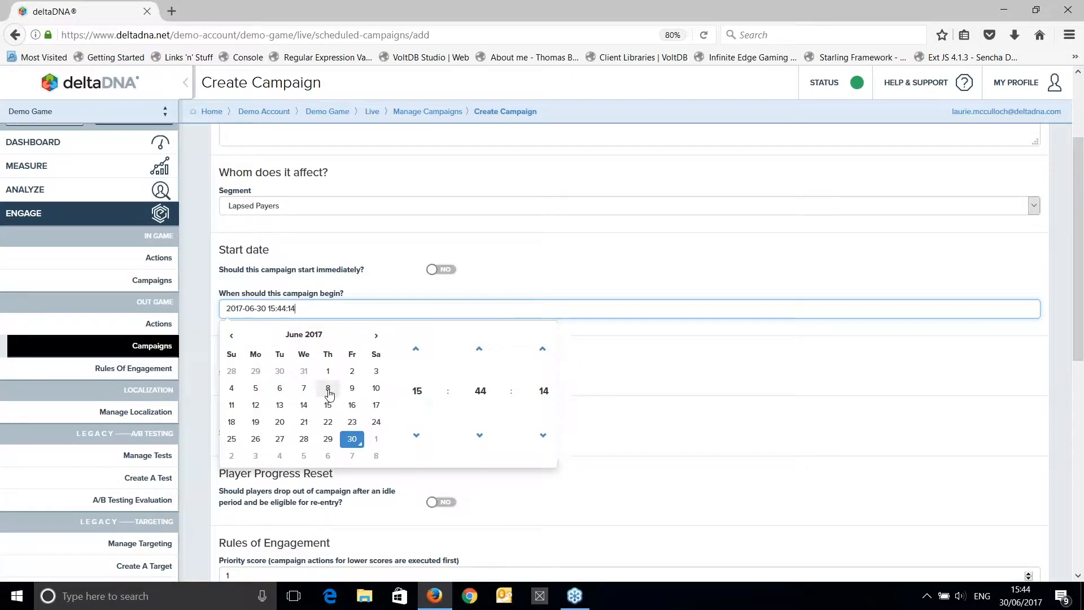
left_click(417, 390)
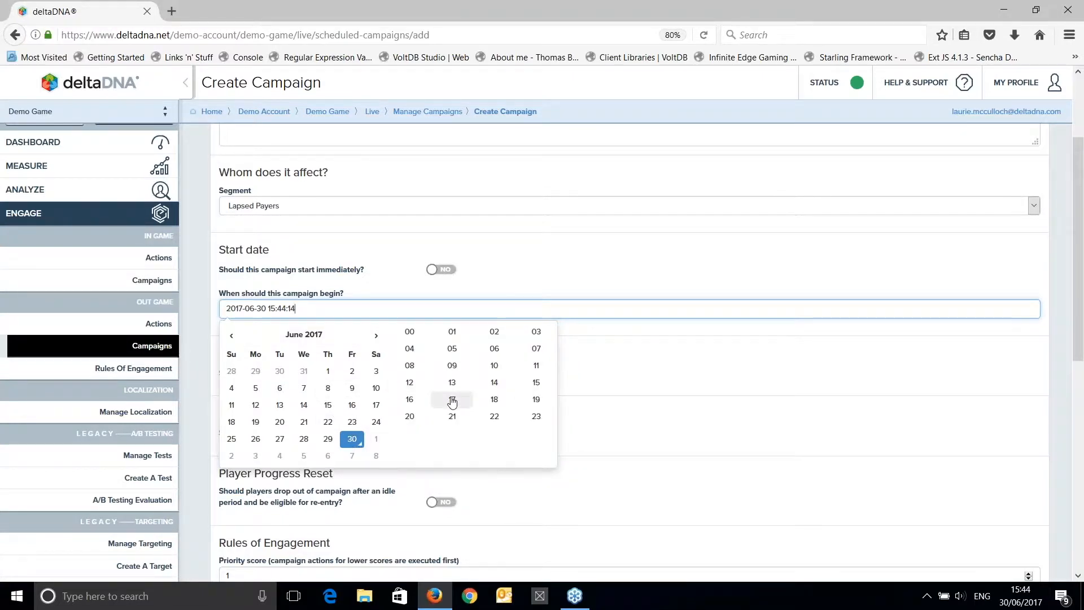
left_click(452, 399)
left_click(483, 396)
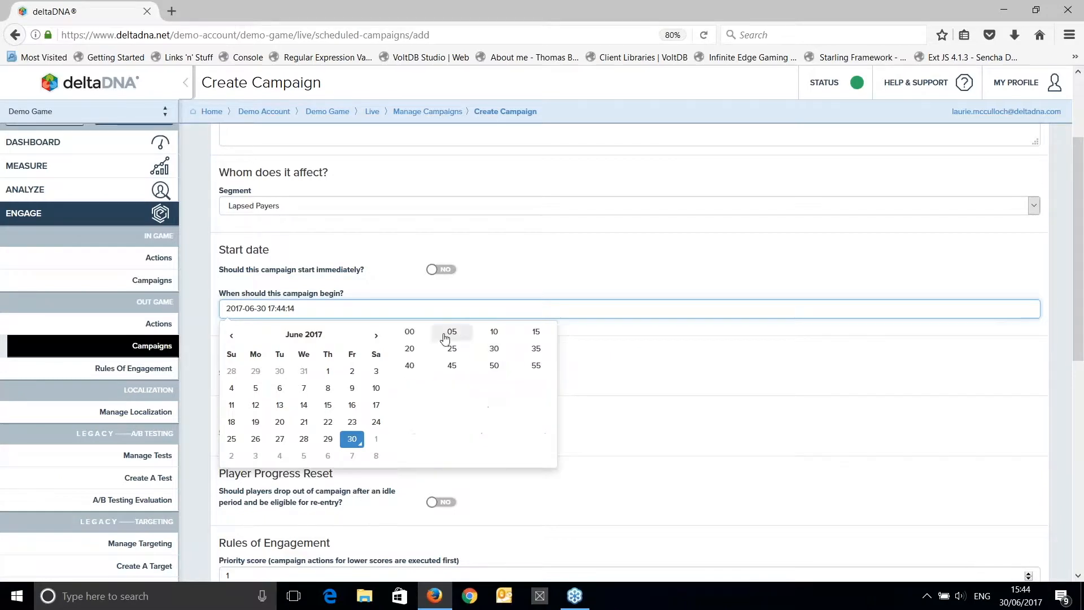
left_click(411, 334)
left_click(541, 395)
left_click(414, 337)
left_click(674, 377)
scroll(561, 419, "down", 4)
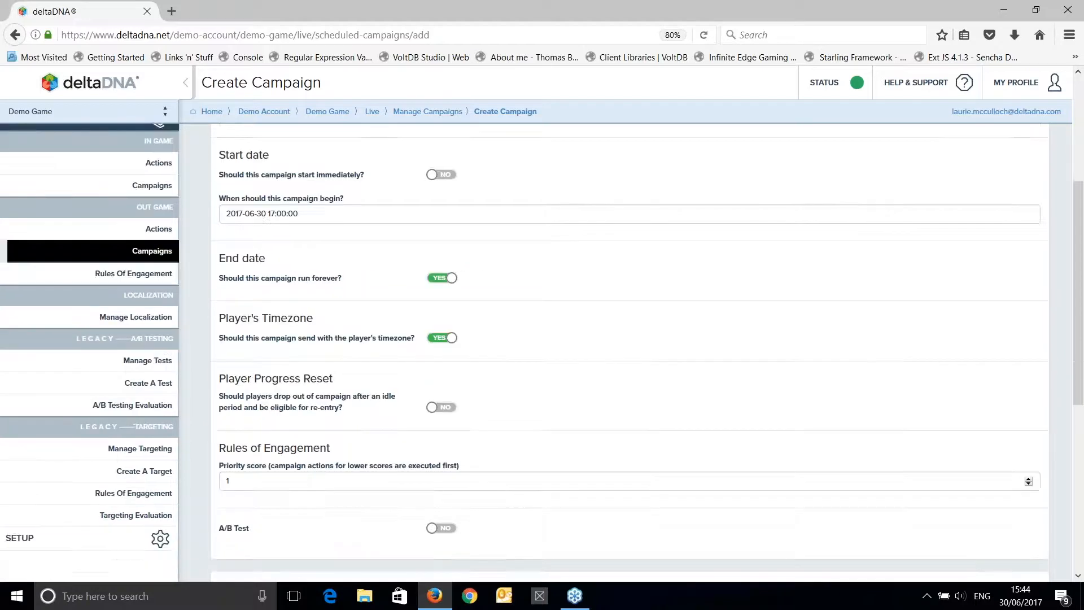
scroll(439, 314, "up", 2)
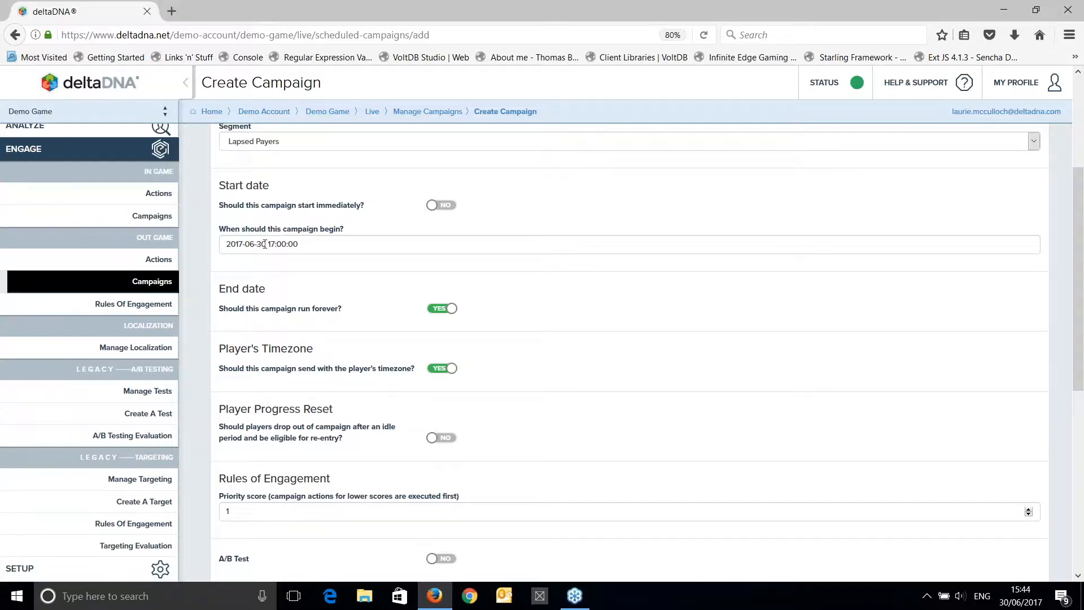
scroll(713, 404, "down", 2)
scroll(714, 405, "up", 2)
scroll(609, 388, "down", 3)
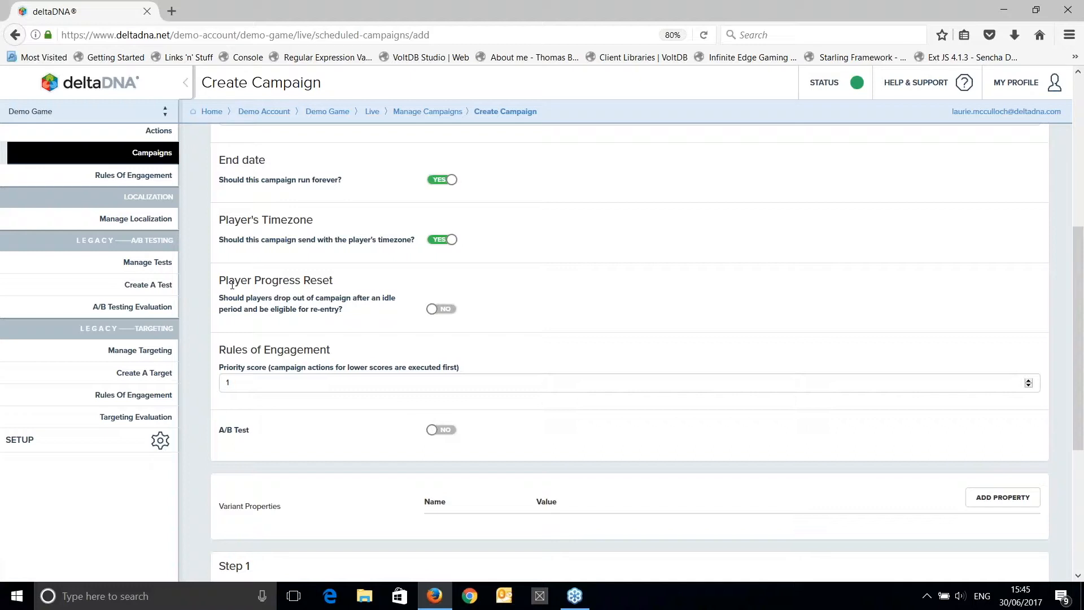
left_click(227, 383)
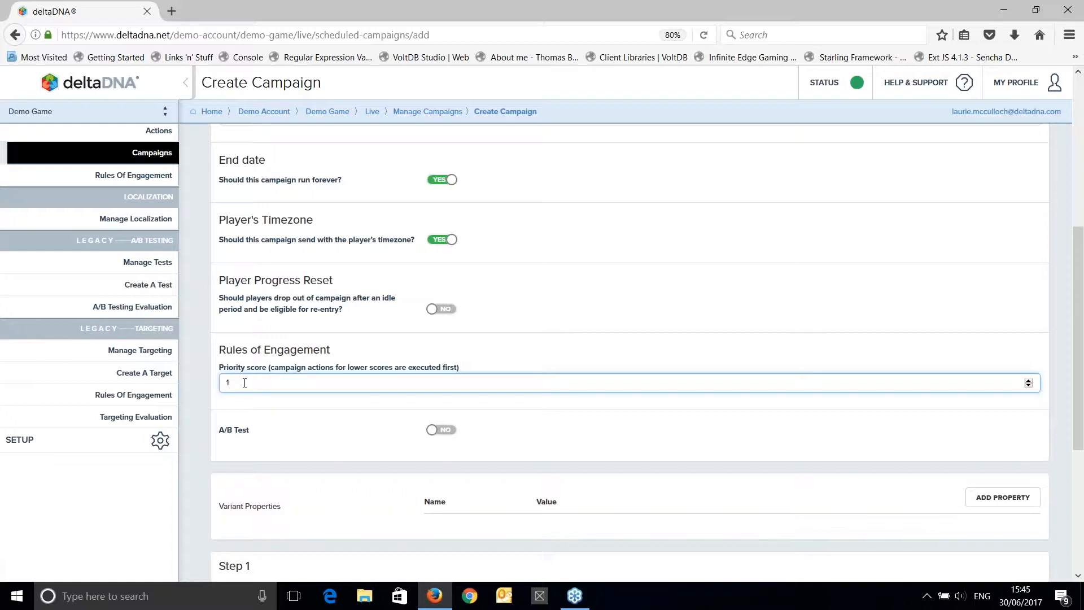
type("-")
left_click(343, 360)
left_click(275, 384)
left_click(1028, 381)
left_click(1029, 382)
left_click(621, 373)
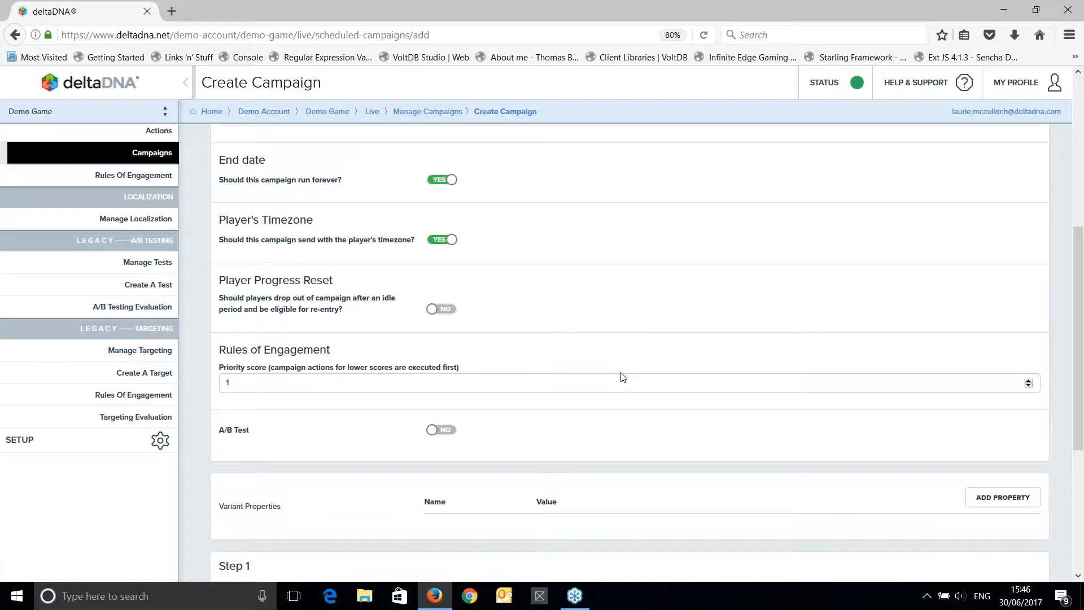
Add two action entries to the Step 1 behaviour of the campaign.
scroll(623, 377, "down", 2)
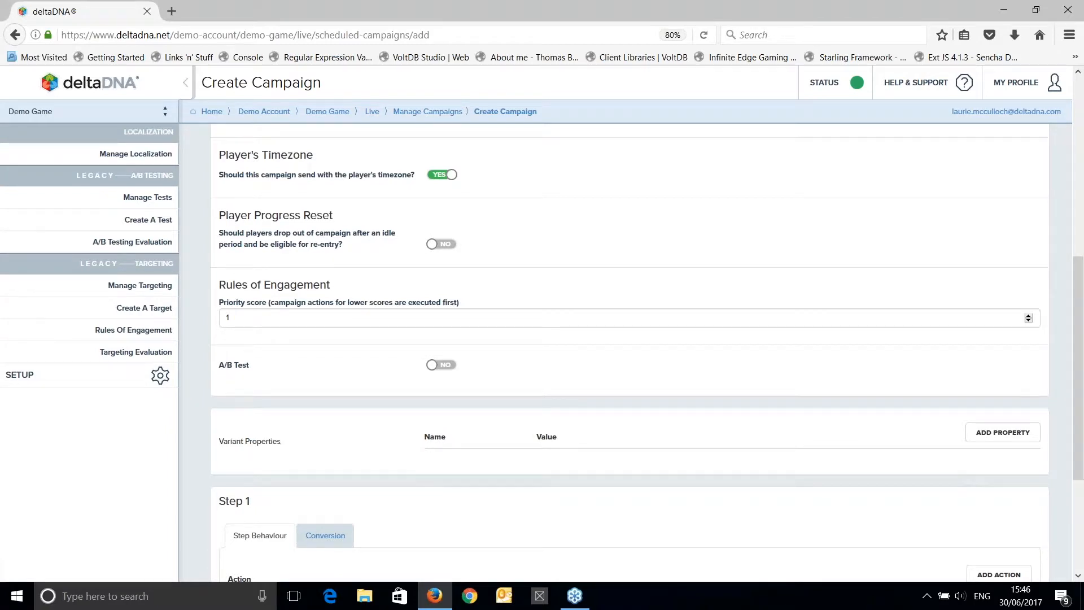
scroll(221, 235, "down", 6)
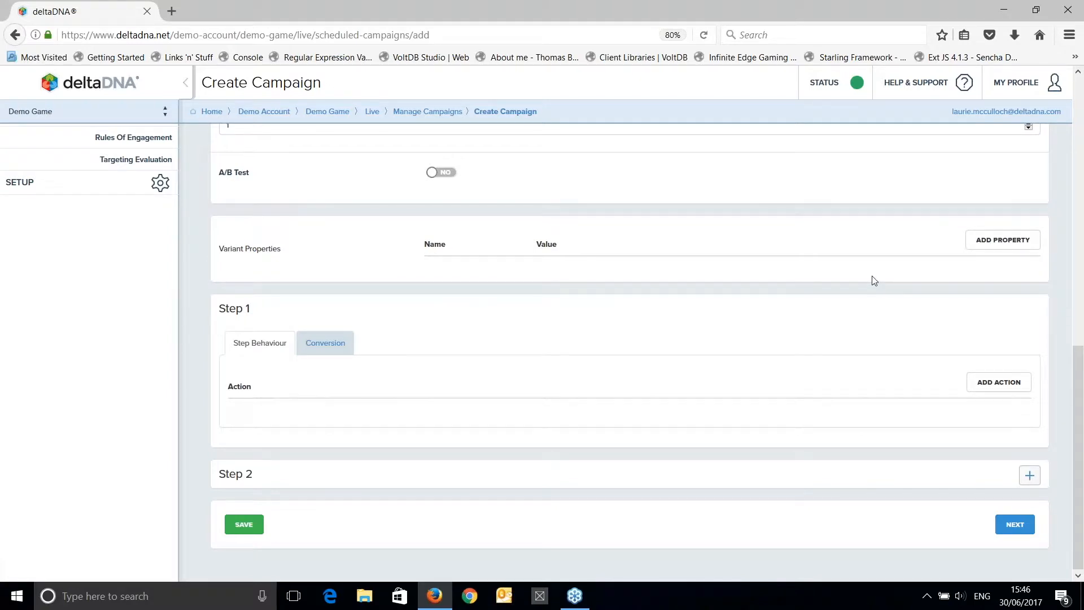
scroll(875, 281, "up", 2)
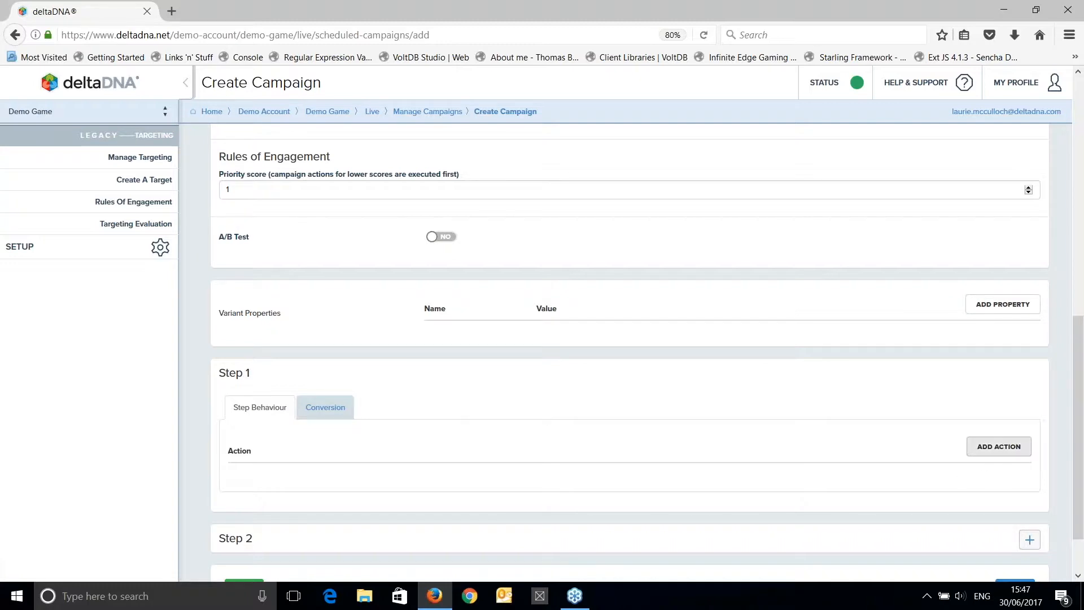
left_click(999, 446)
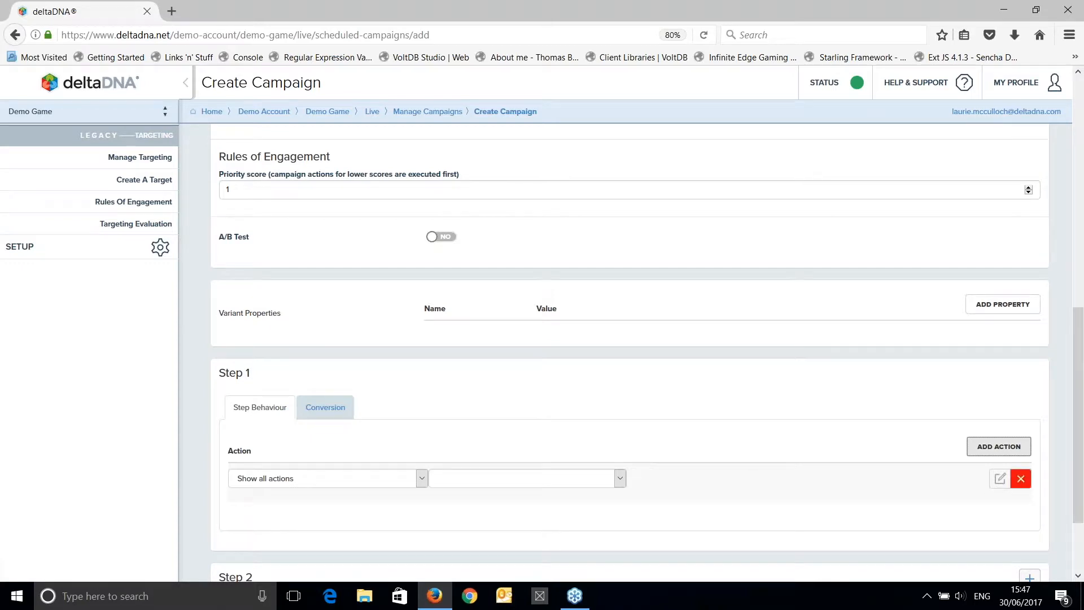
left_click(989, 455)
scroll(728, 452, "down", 2)
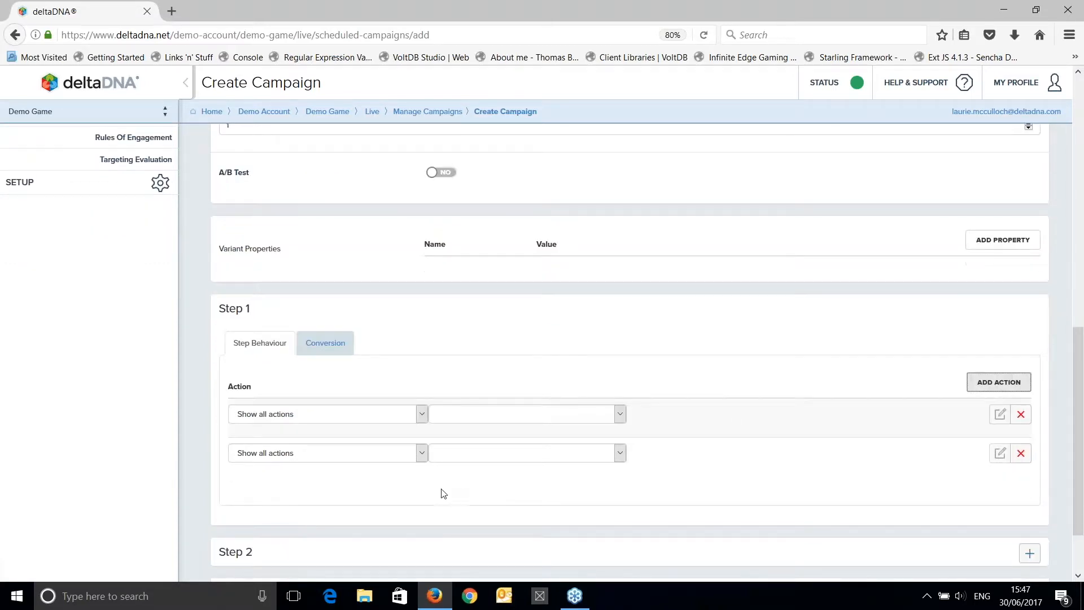
Set the first Step 1 action's type to iOS and the second one's to Android.
left_click(314, 419)
left_click(287, 454)
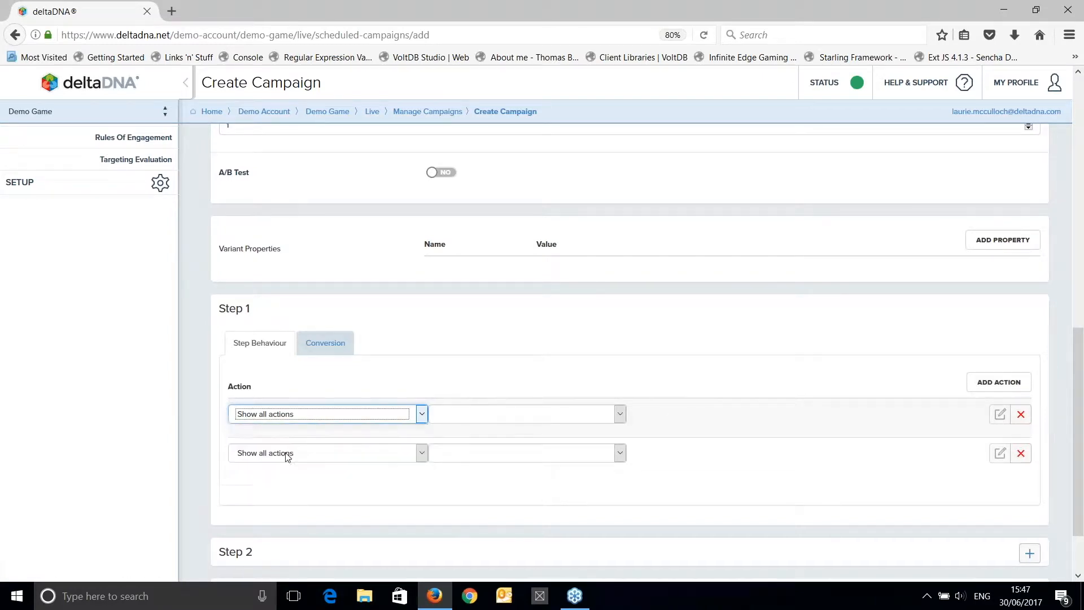
left_click(286, 453)
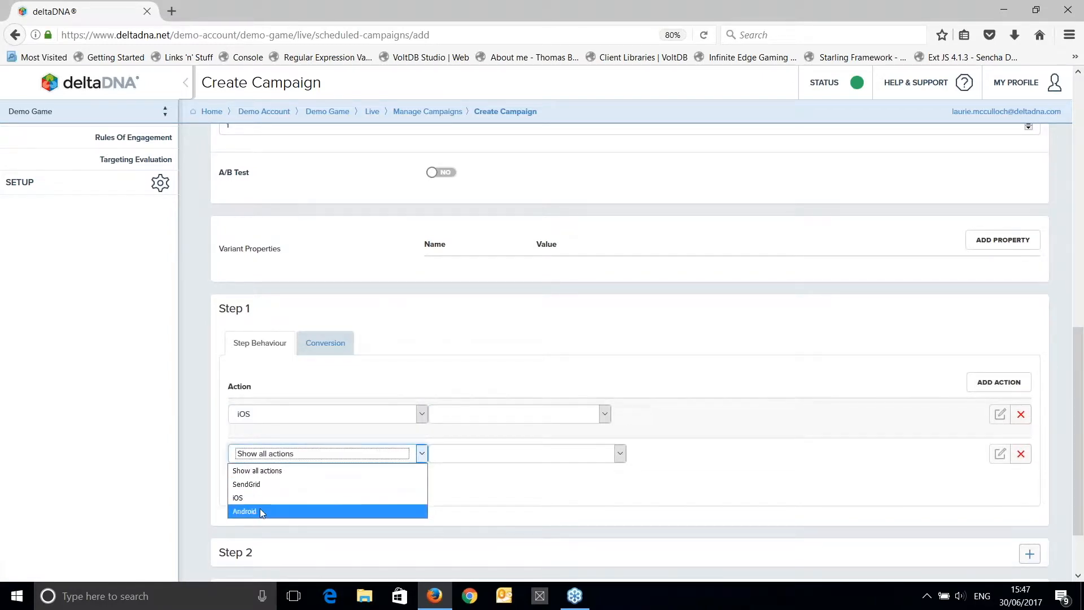
left_click(245, 511)
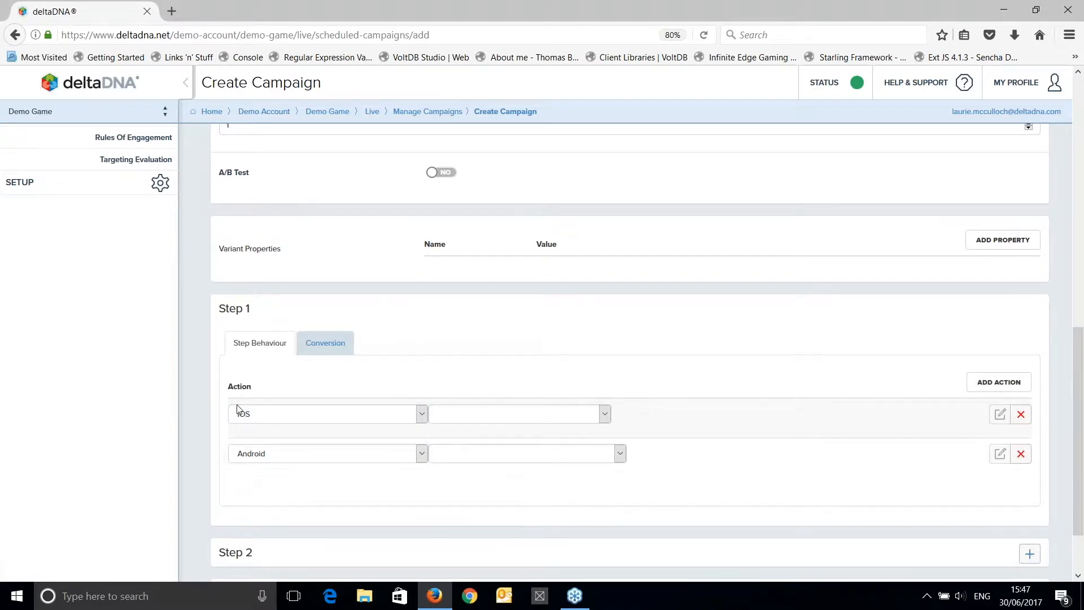
Assign the Come Back - iOS message to the Step 1 iOS action and Come Back - Android to the Android one.
left_click(471, 418)
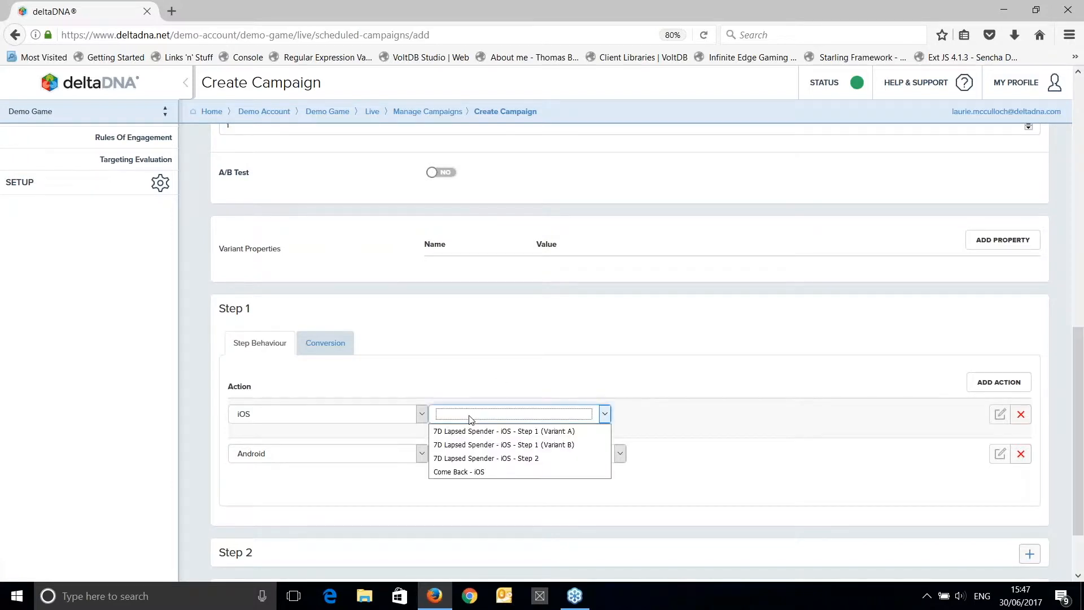
left_click(464, 473)
left_click(447, 456)
left_click(461, 512)
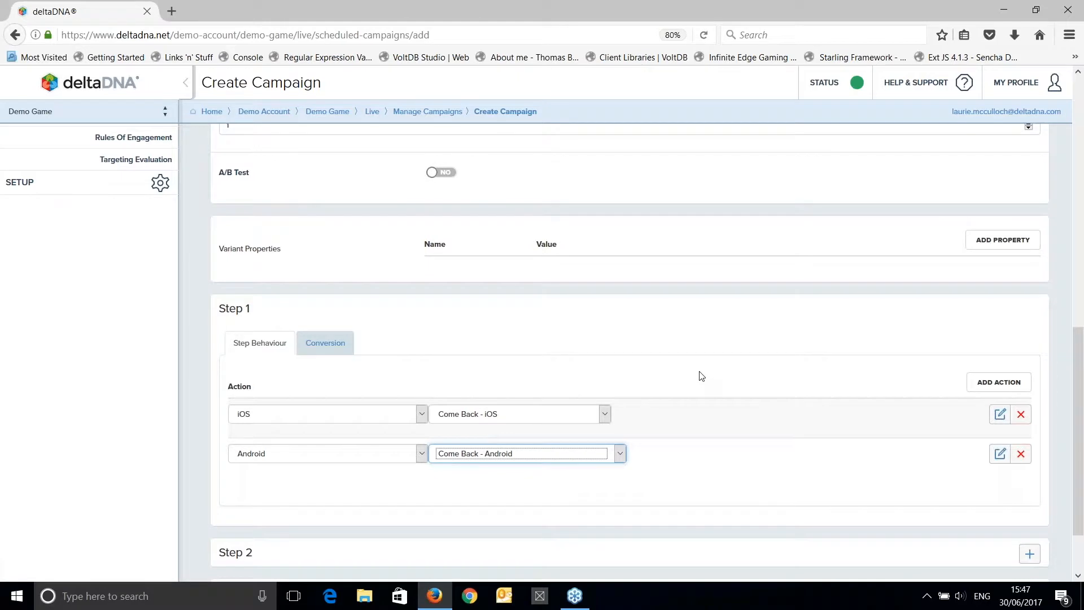
Save the campaign and proceed to its confirmation summary.
scroll(701, 375, "down", 2)
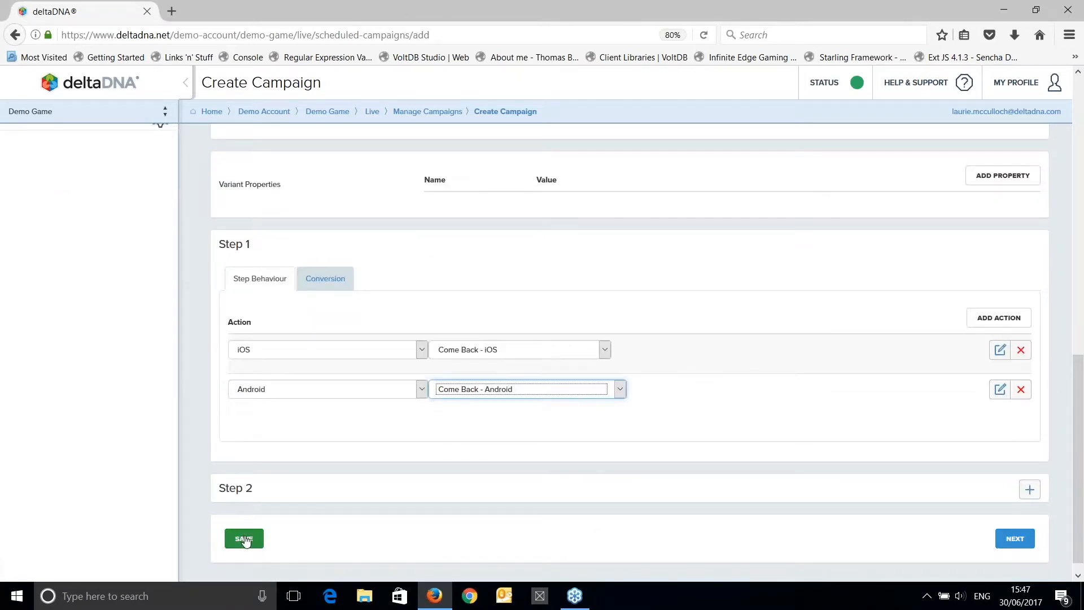
left_click(245, 539)
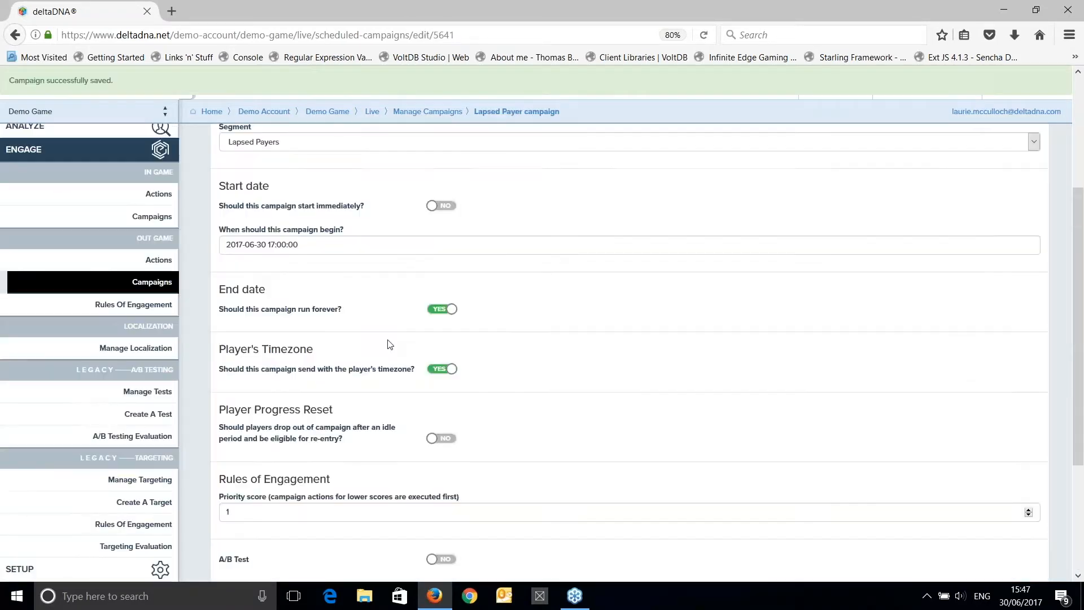
scroll(542, 324, "down", 8)
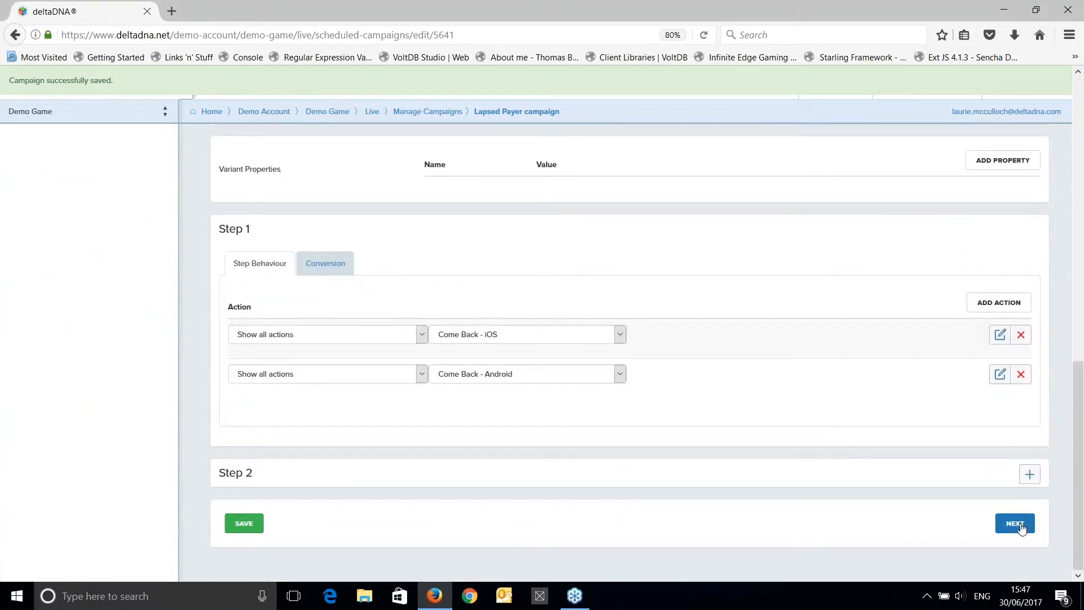
left_click(1011, 523)
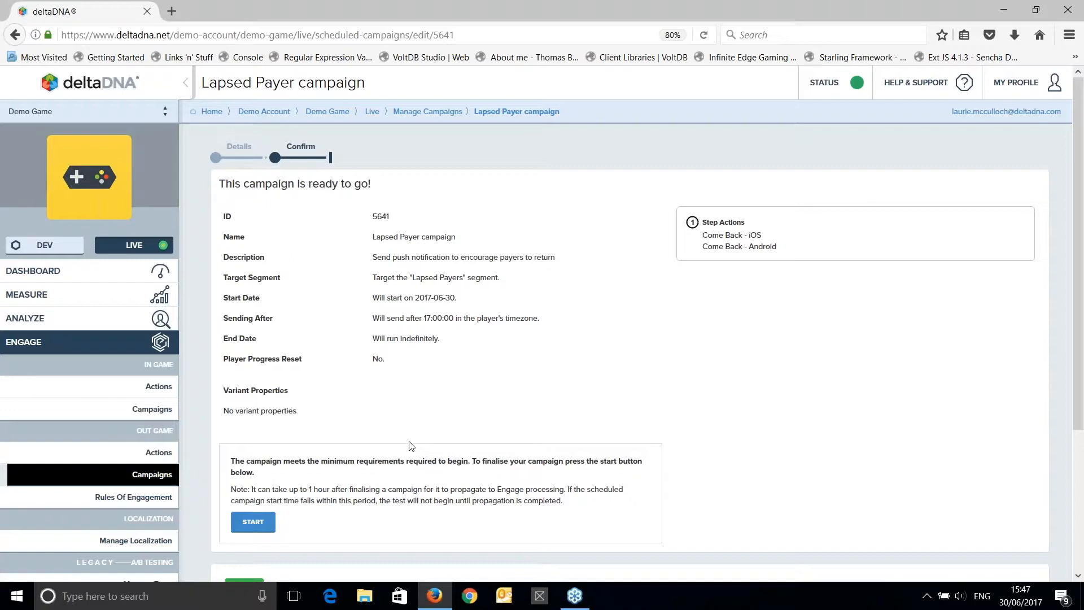
Return to the campaign details and set the Step 1 conversion event to gameStarted.
left_click(238, 163)
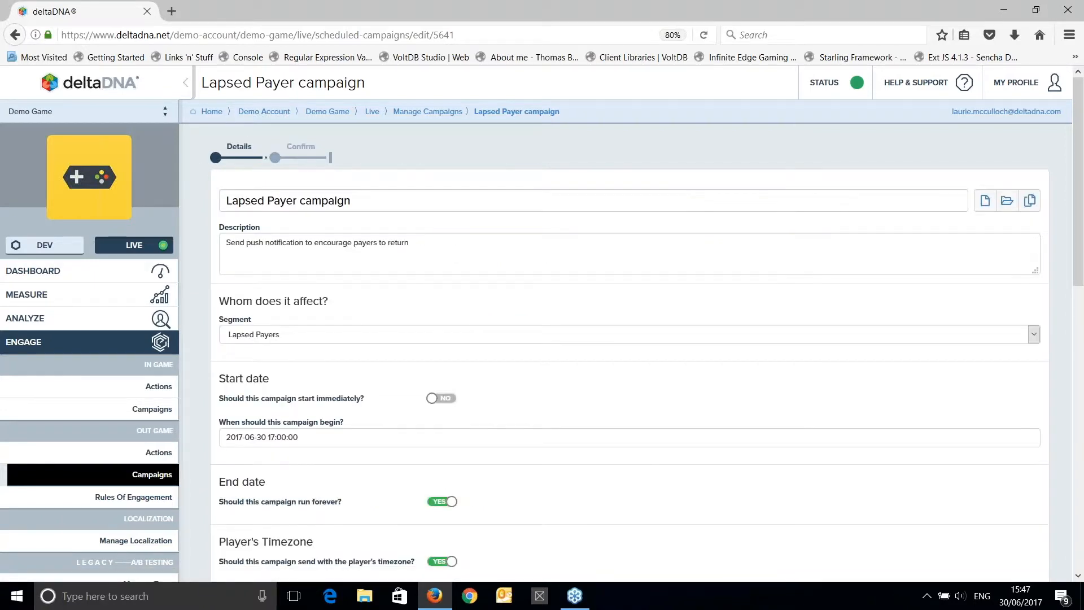
scroll(589, 369, "down", 10)
scroll(589, 368, "down", 2)
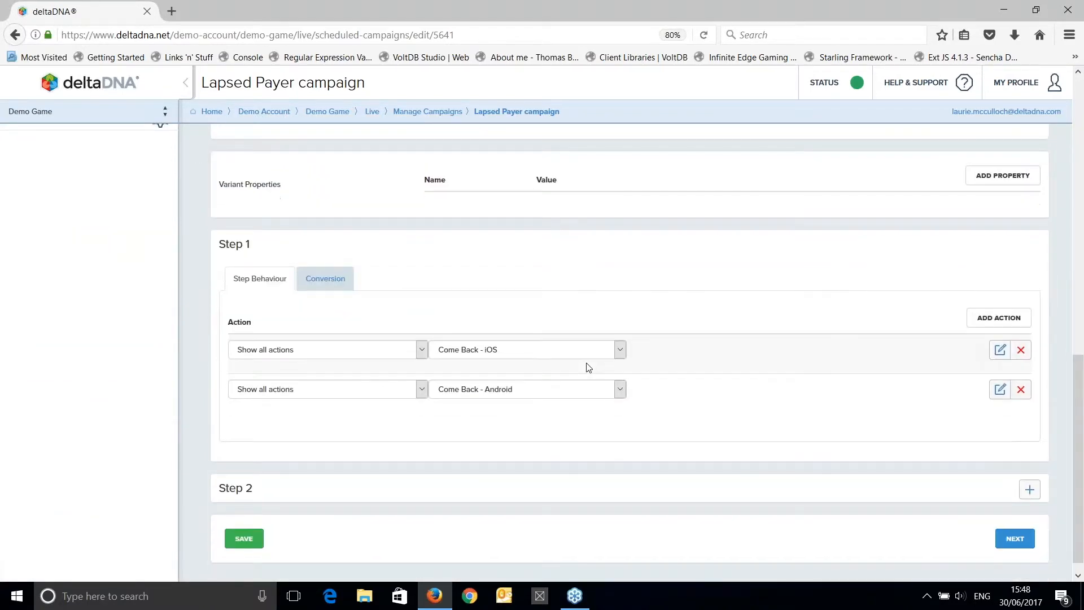
left_click(325, 284)
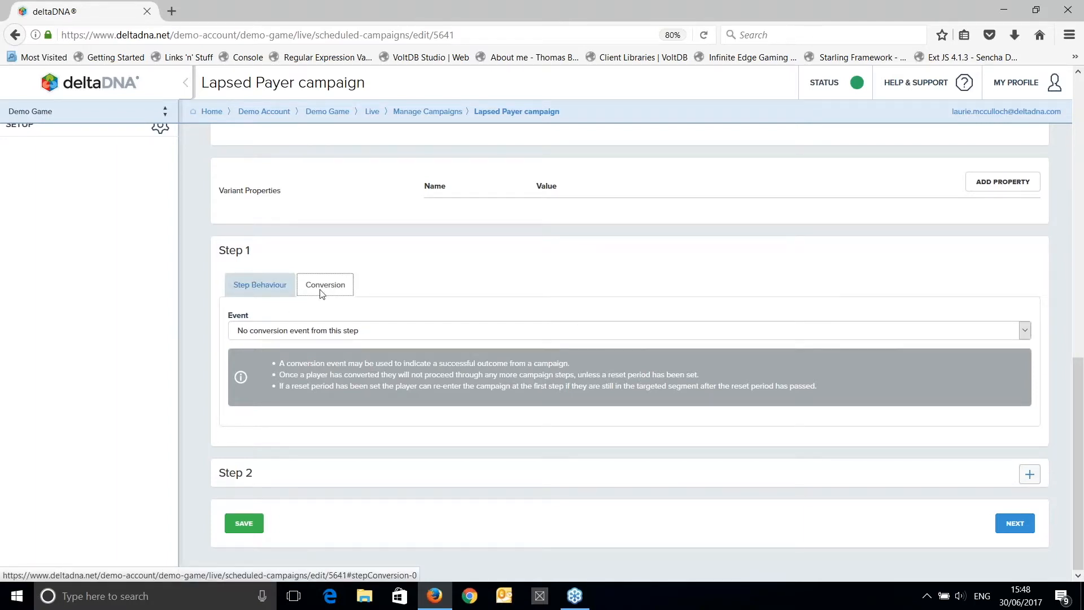
left_click(298, 333)
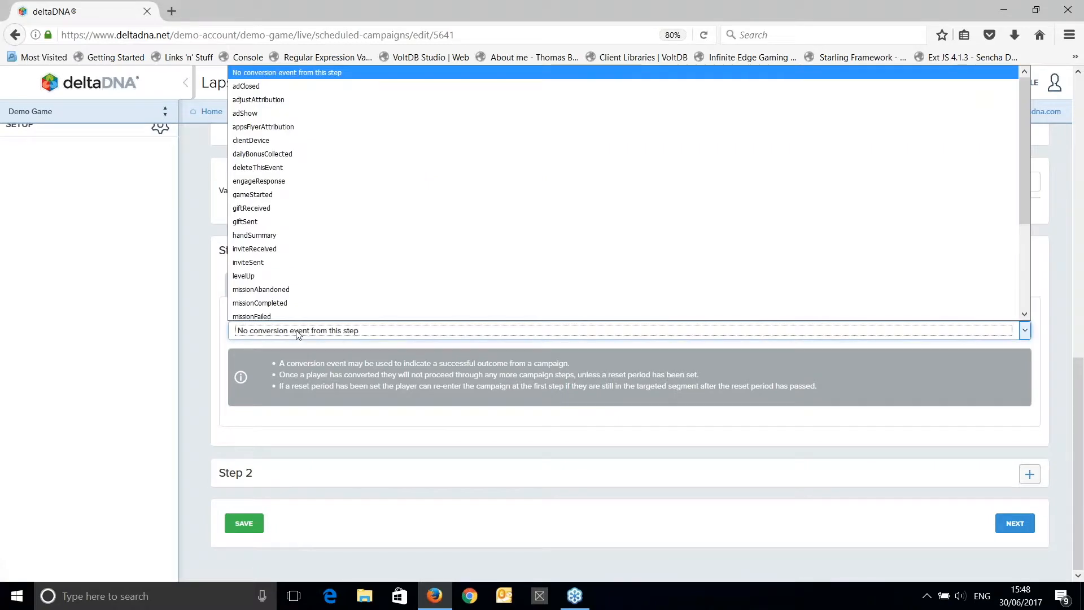
left_click(273, 195)
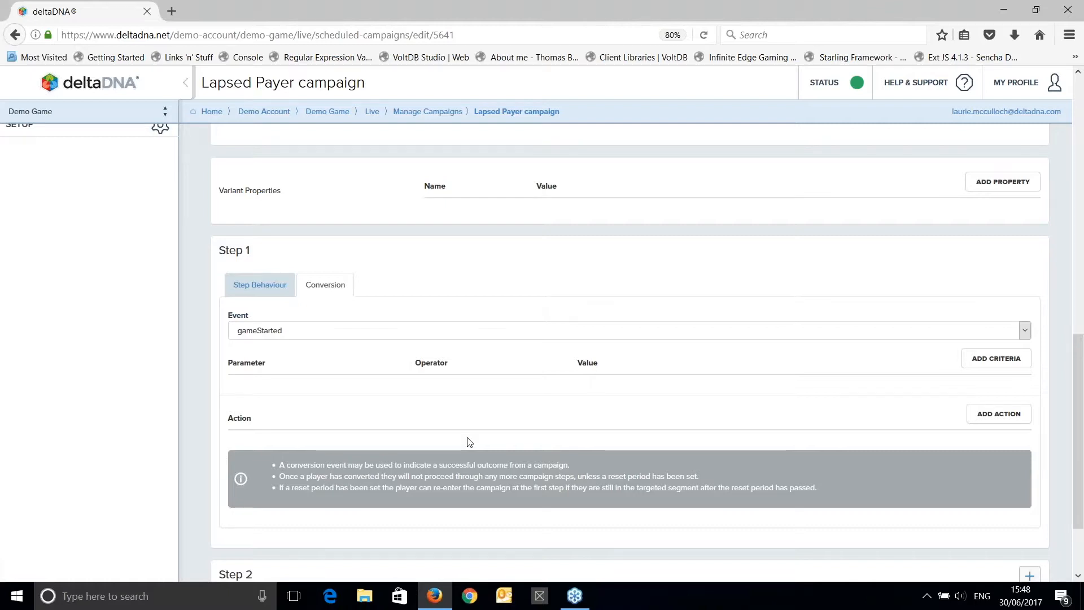
Add a Step 1 conversion action that sends the Special Event Email, leaving its type filter at Show all actions.
scroll(467, 439, "down", 2)
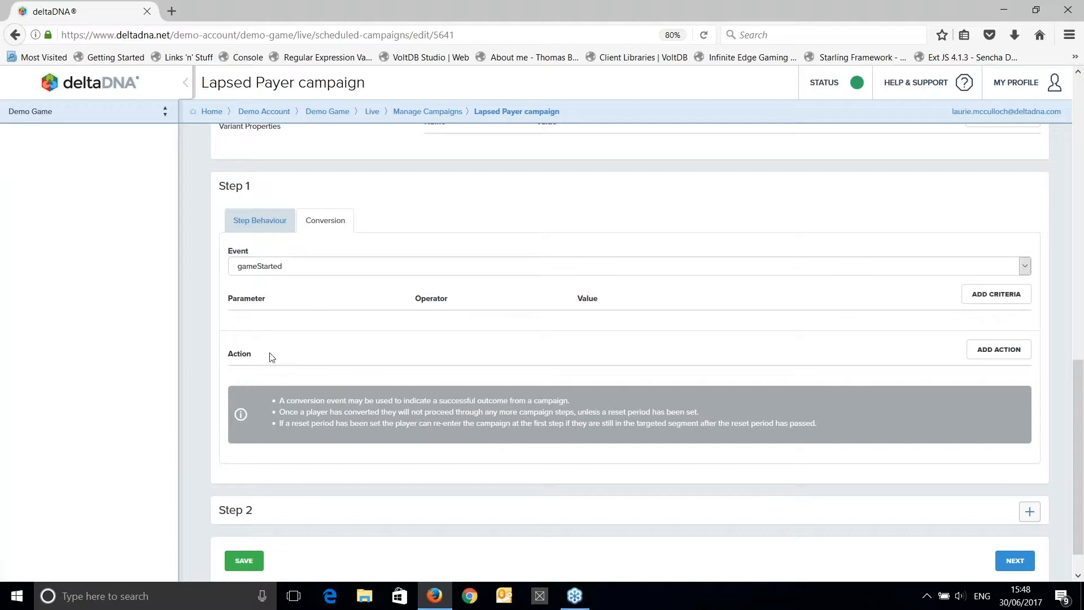
left_click(986, 355)
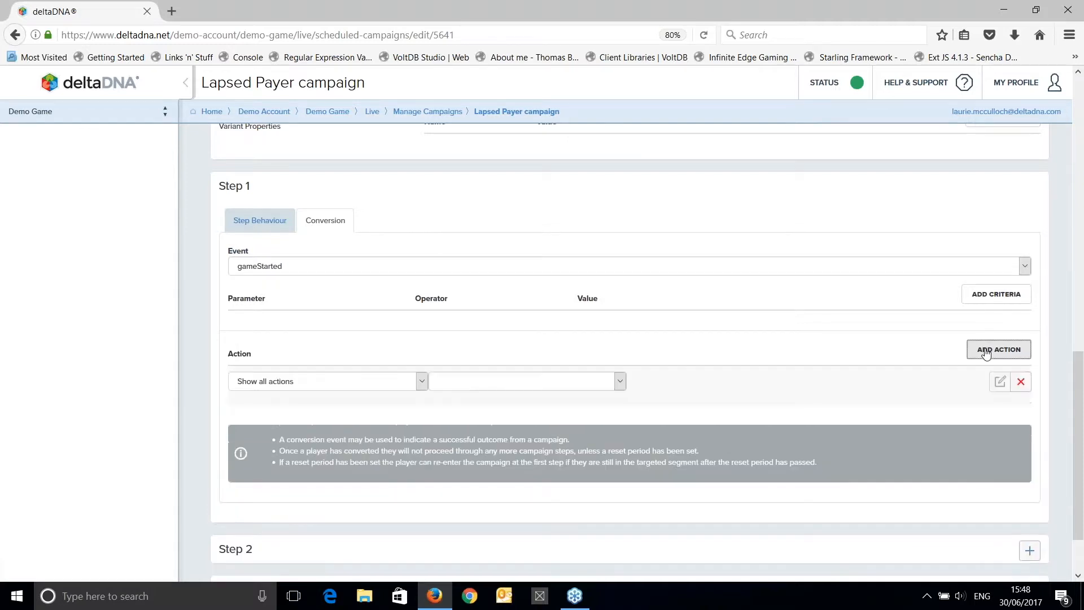
left_click(357, 384)
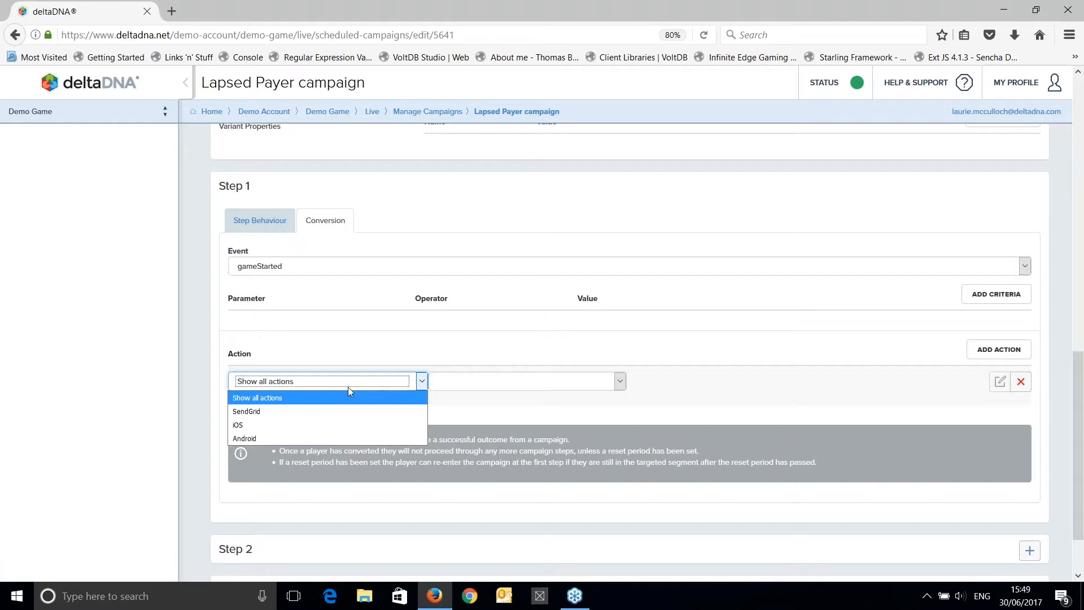
left_click(304, 402)
left_click(436, 384)
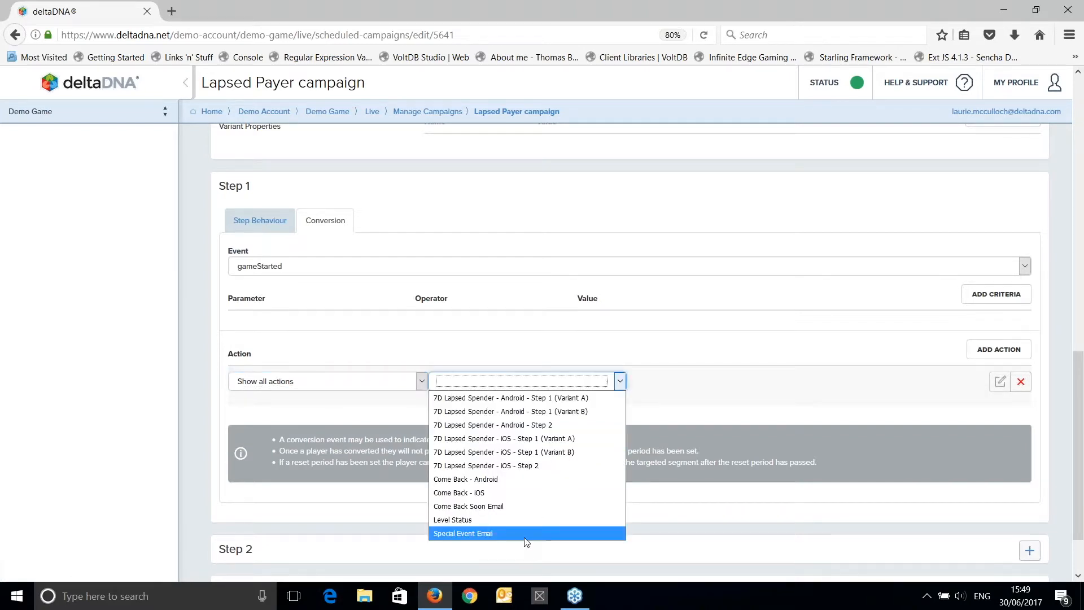
left_click(487, 534)
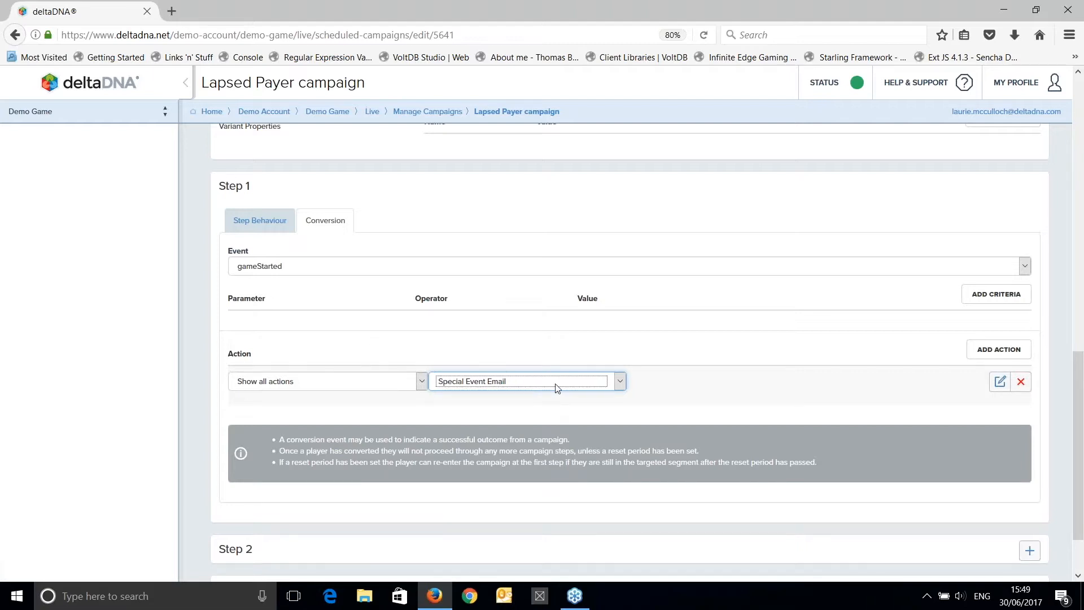
left_click(683, 389)
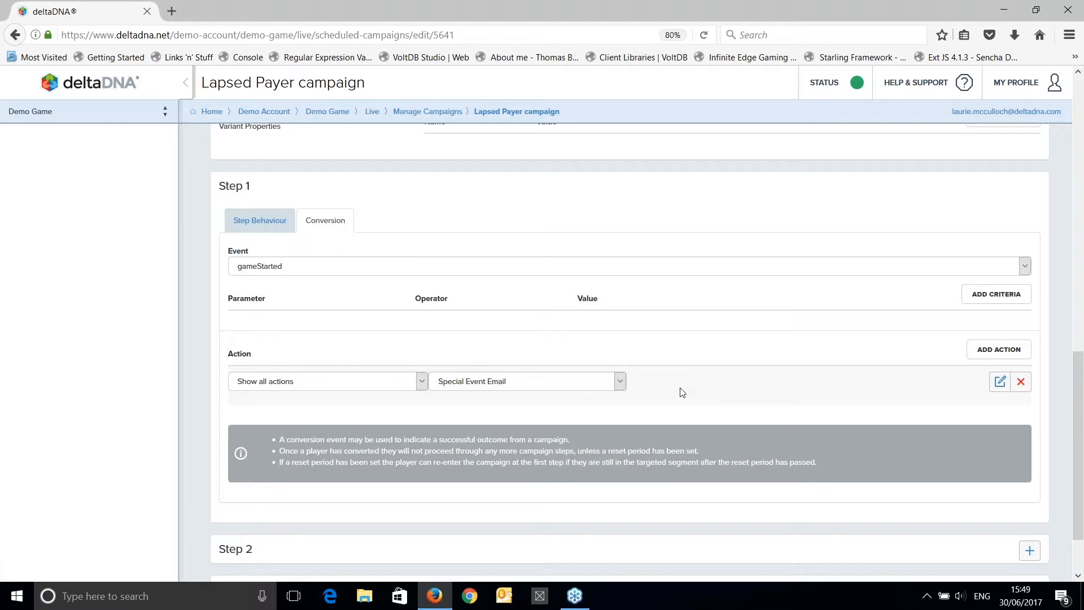
Save the campaign and check the conversion event and conversion action in the confirmation summary.
scroll(670, 342, "down", 3)
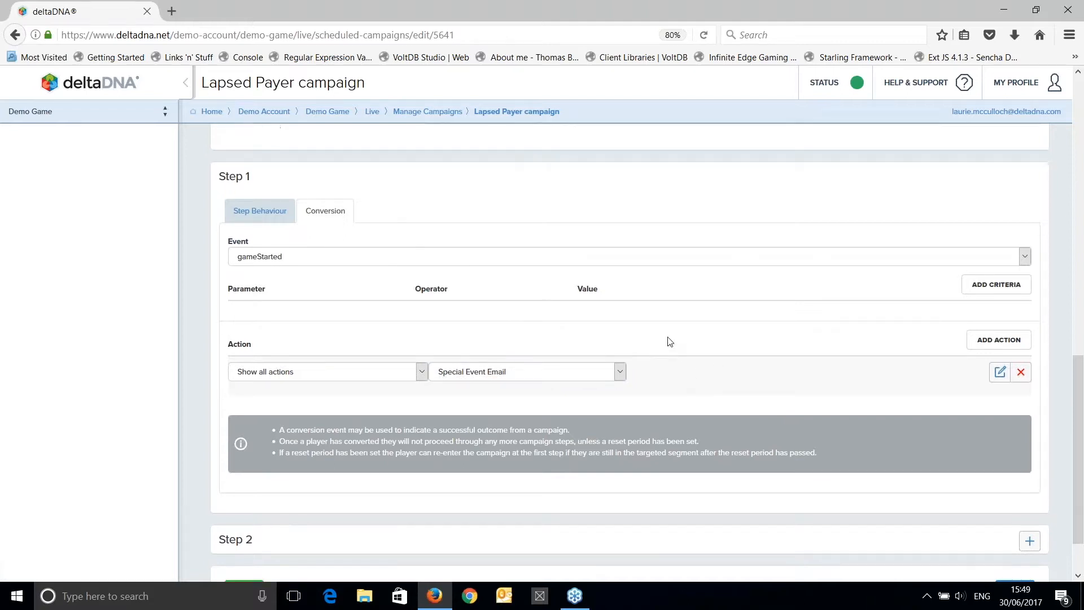
left_click(244, 523)
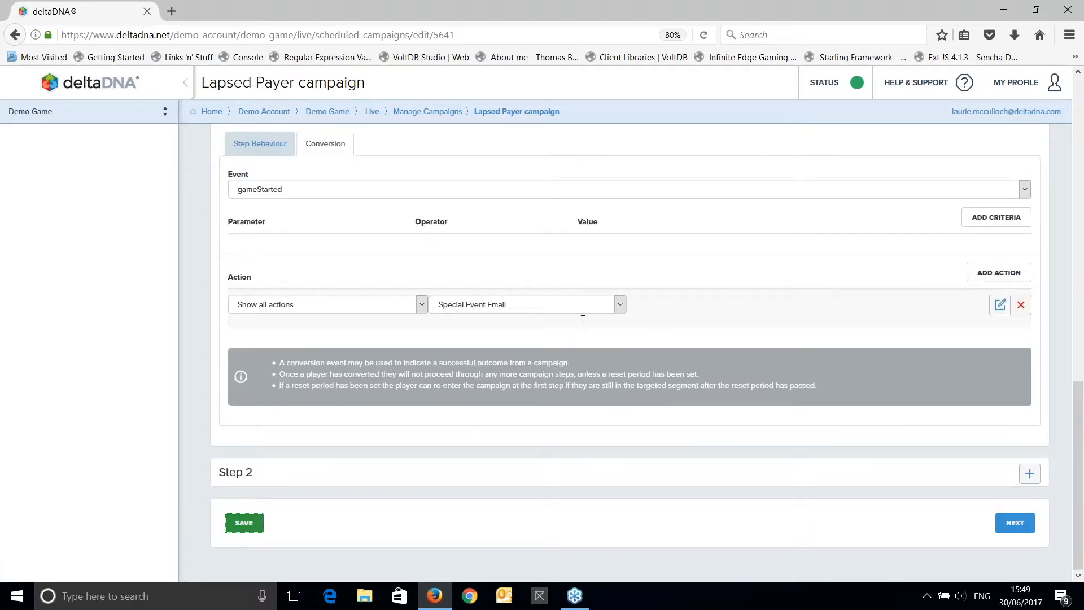
left_click(1015, 532)
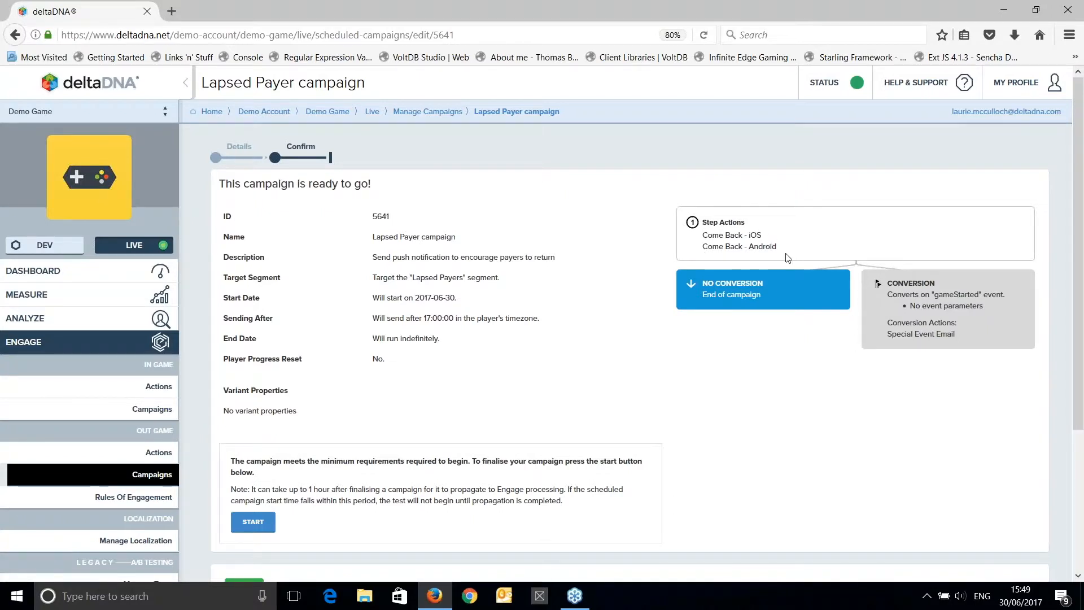
double_click(944, 294)
left_click_drag(888, 334, 967, 337)
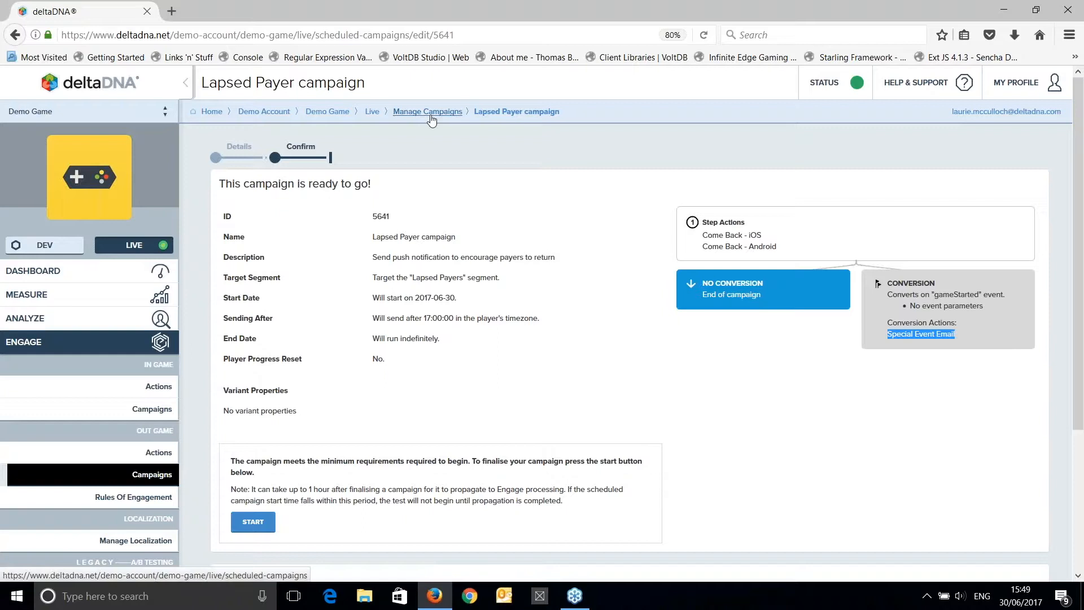
Return to the campaign details and add a Step 2 that waits 3 days from the previous step.
left_click(216, 158)
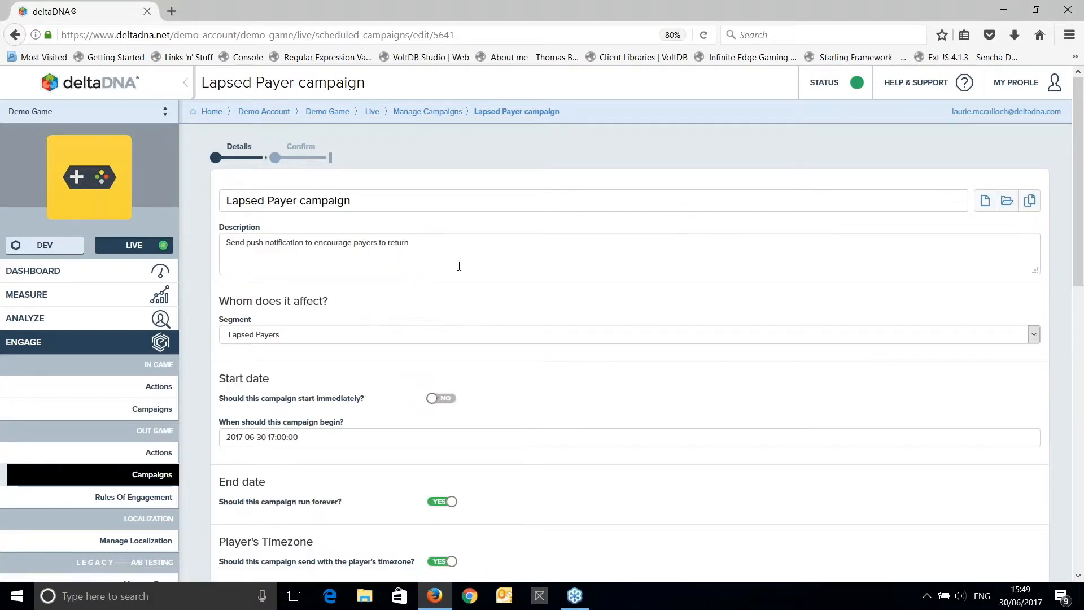
scroll(479, 217, "down", 15)
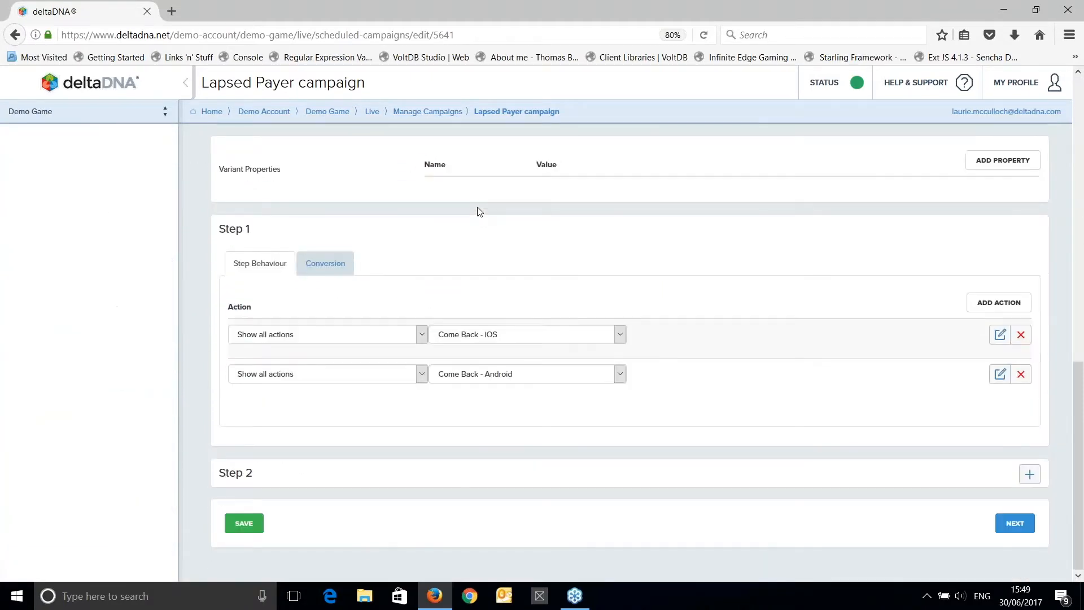
left_click(1030, 475)
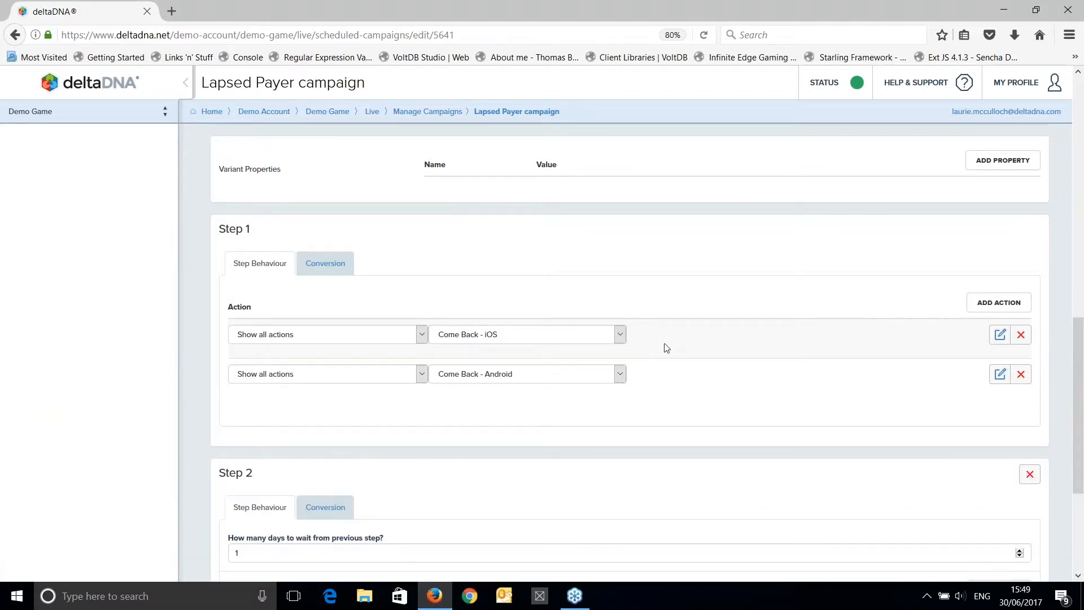
scroll(667, 348, "down", 5)
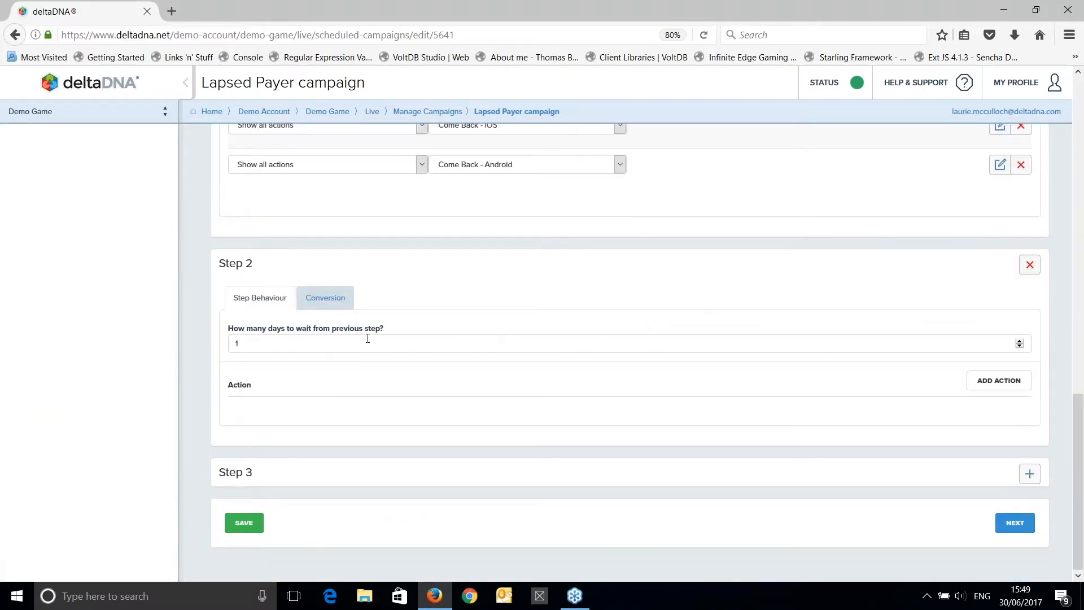
double_click(247, 343)
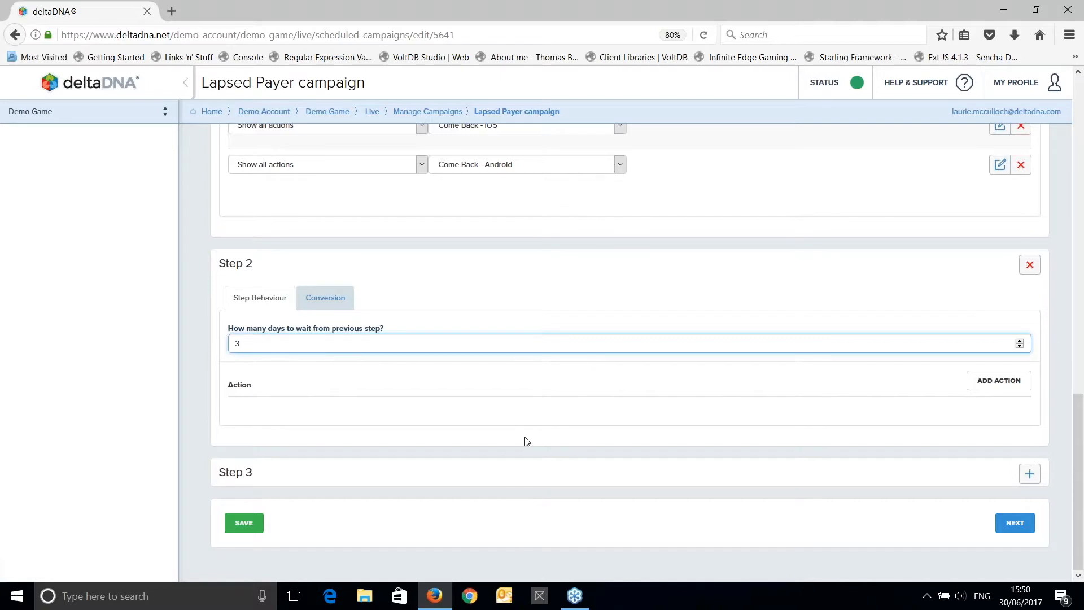
Add two action entries to the Step 2 behaviour of the campaign.
left_click(984, 390)
left_click(995, 390)
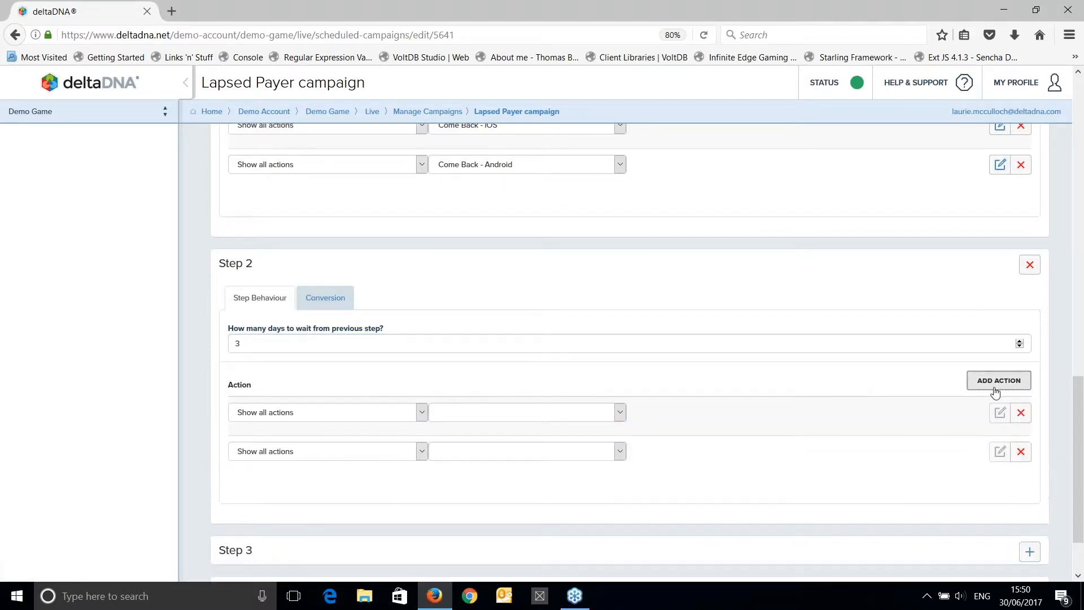
scroll(375, 337, "down", 2)
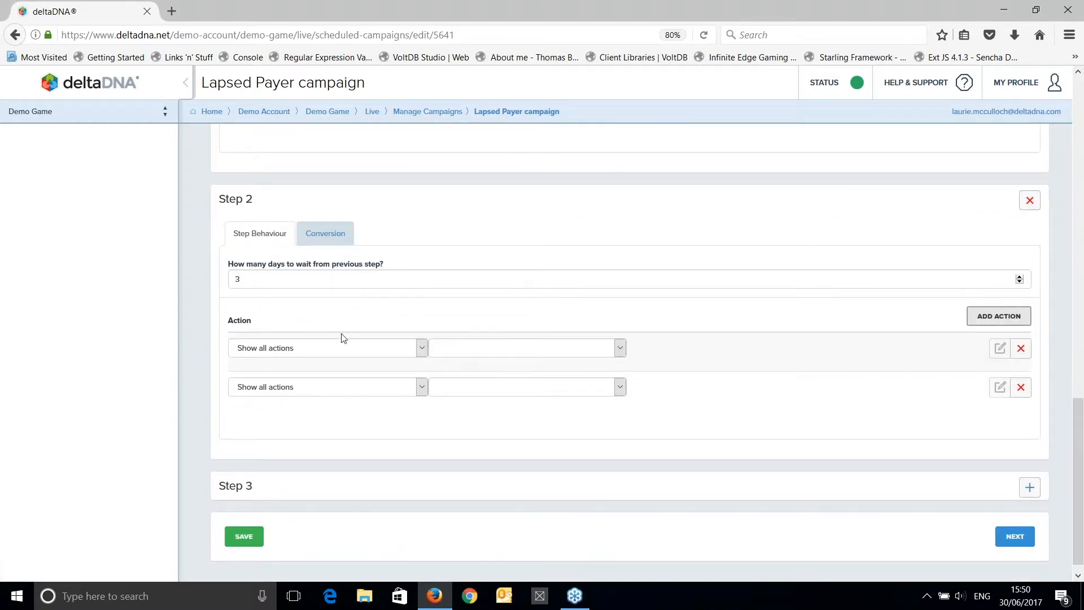
Set the first Step 2 action to iOS with Come Back - iOS and the second to Android with Come Back - Android.
left_click(331, 350)
left_click(279, 388)
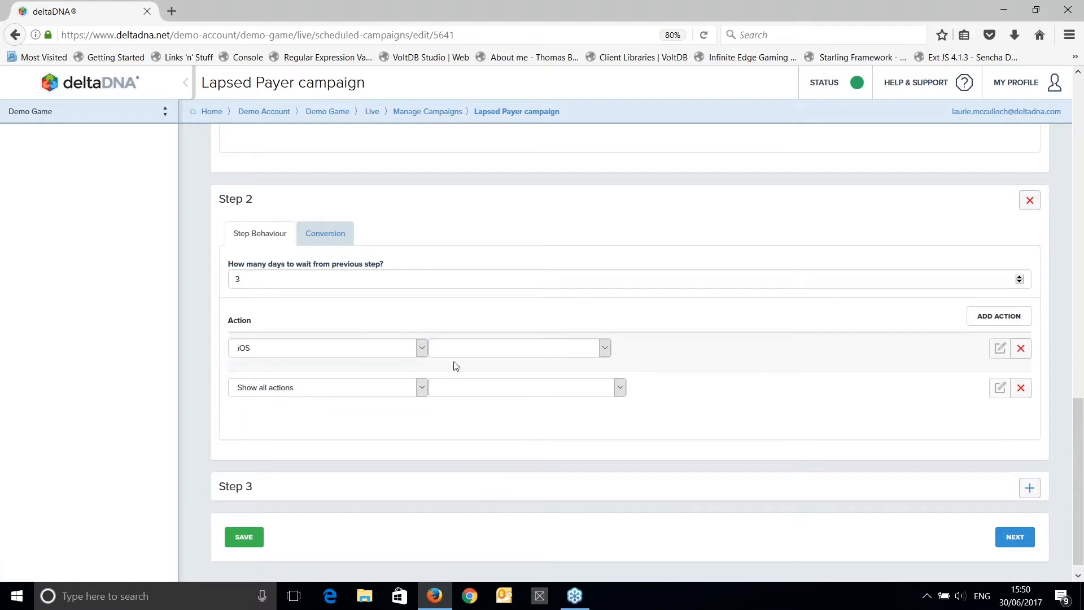
left_click(458, 351)
left_click(476, 406)
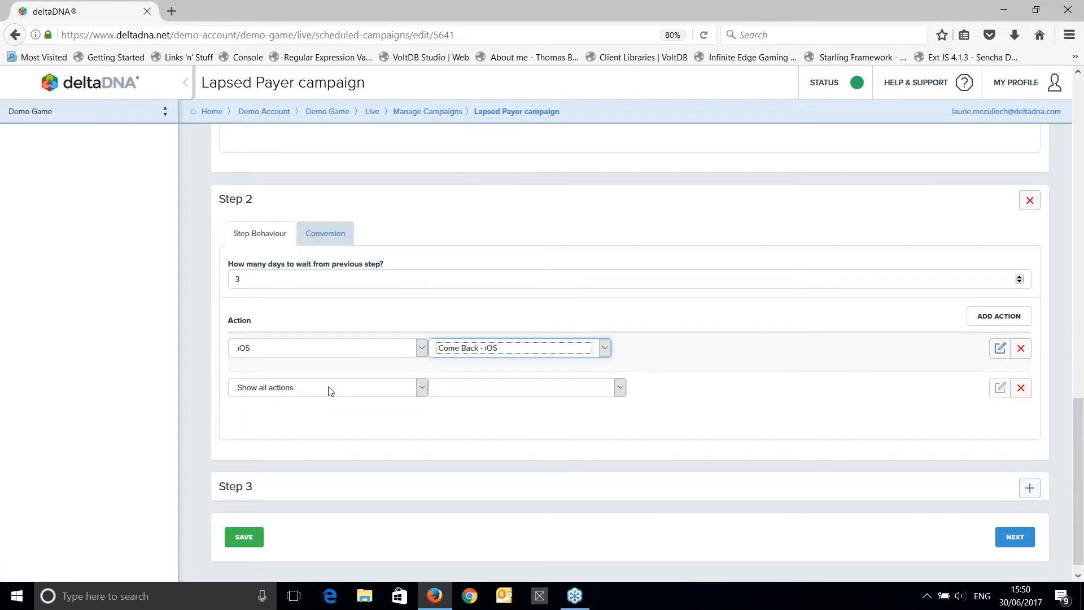
left_click(323, 393)
left_click(261, 445)
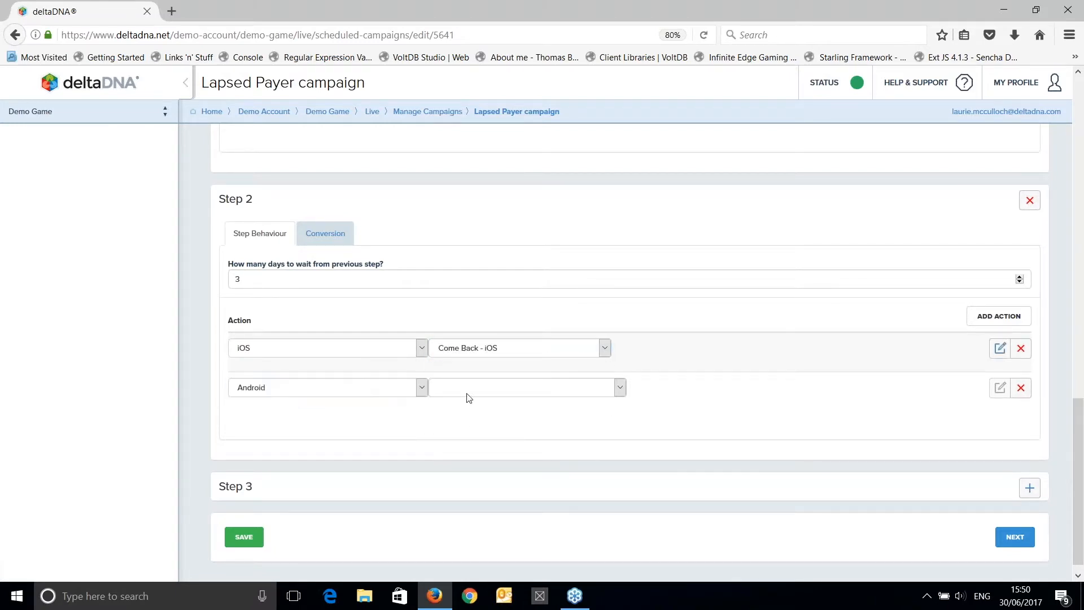
left_click(467, 389)
left_click(473, 446)
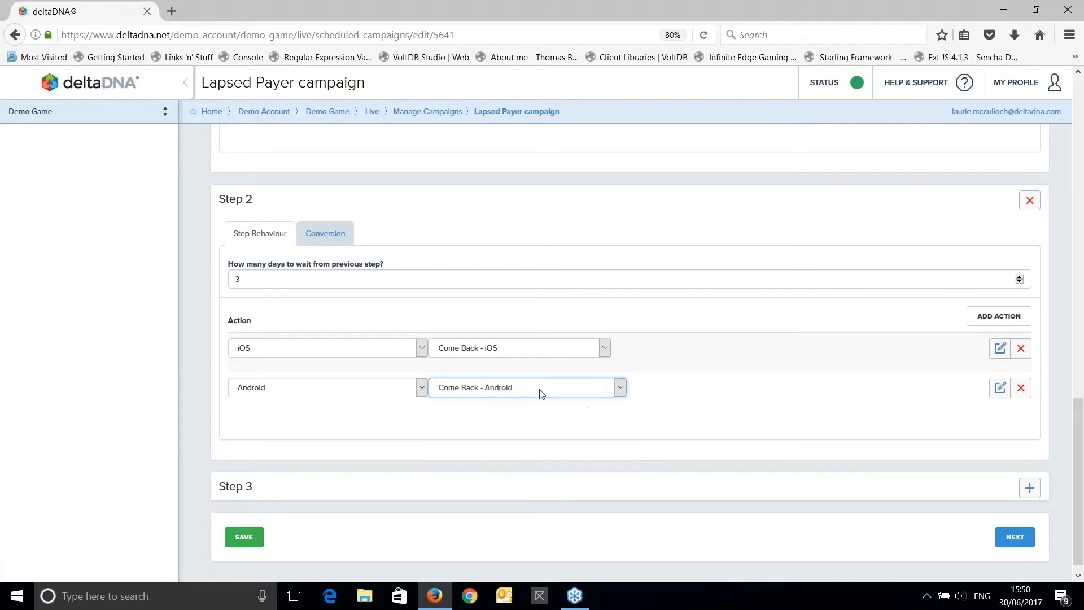
left_click(692, 348)
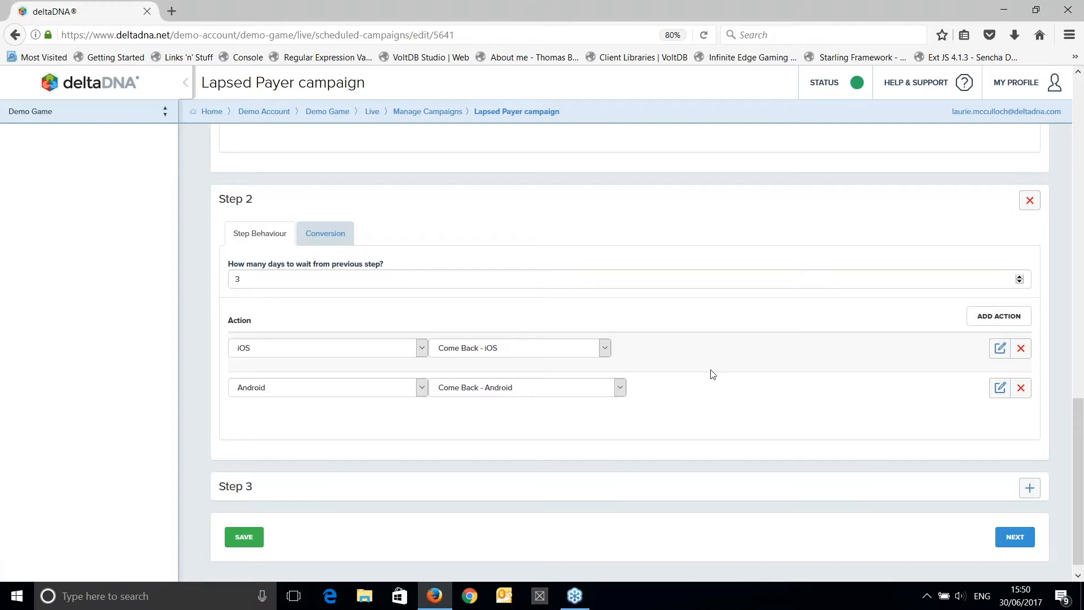
Set the conversion event of Step 2 to gameStarted.
left_click(326, 285)
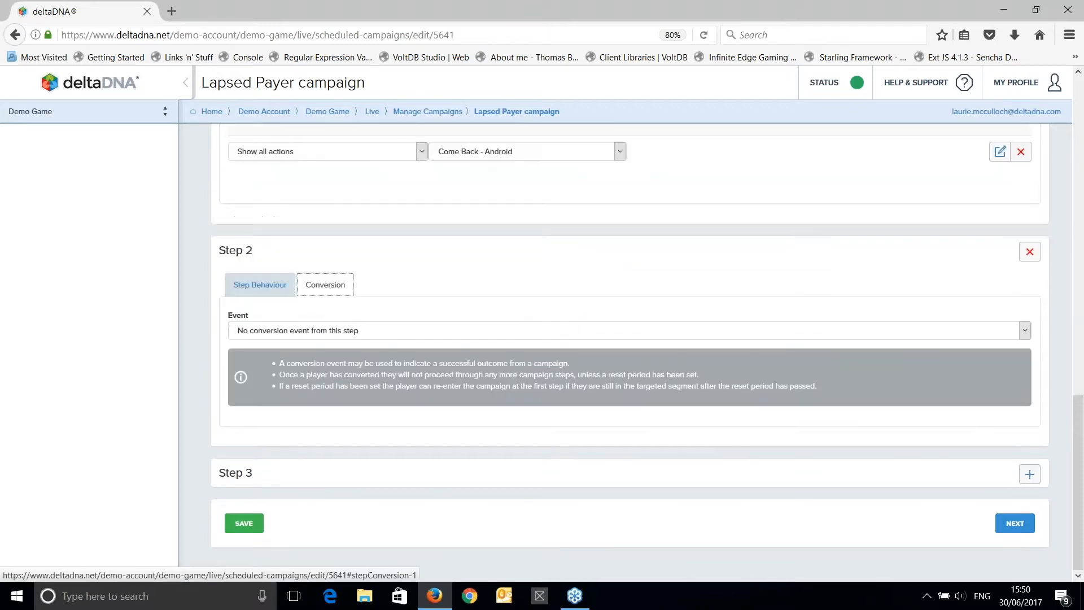
left_click(312, 333)
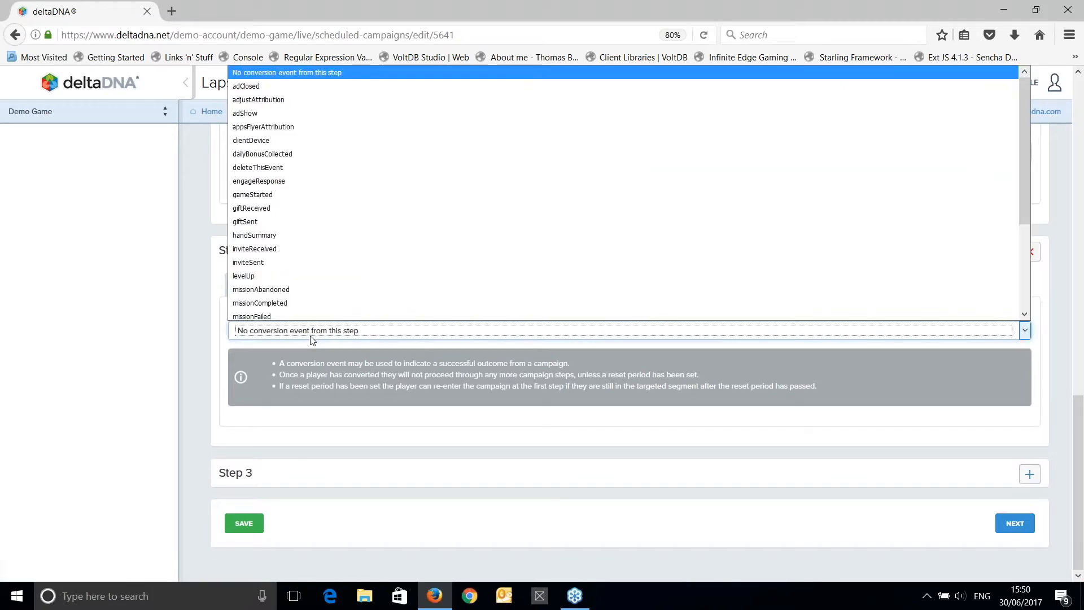
left_click(252, 195)
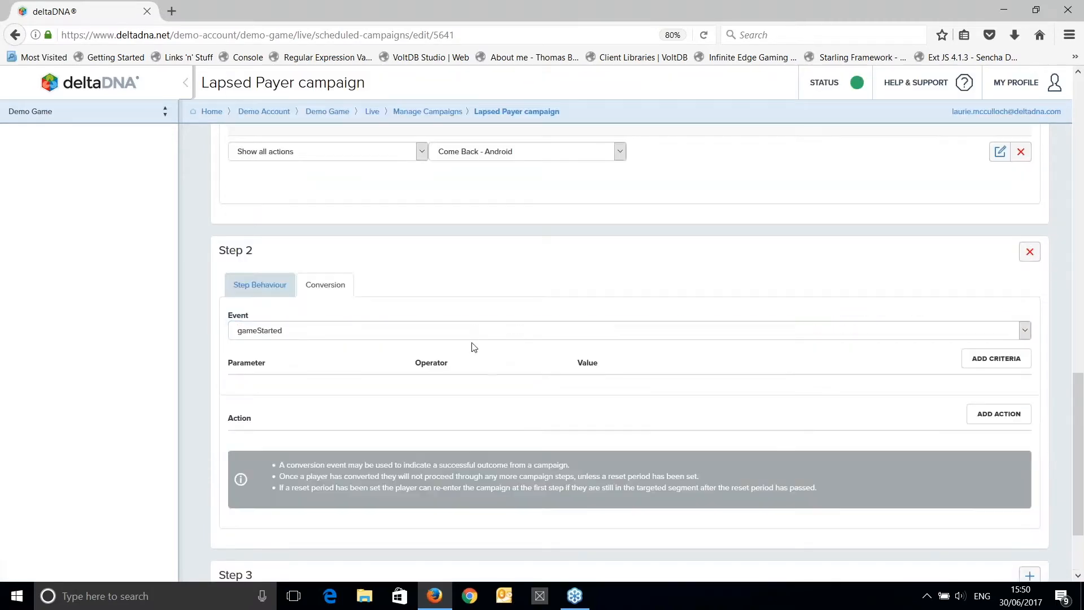
scroll(389, 291, "up", 4)
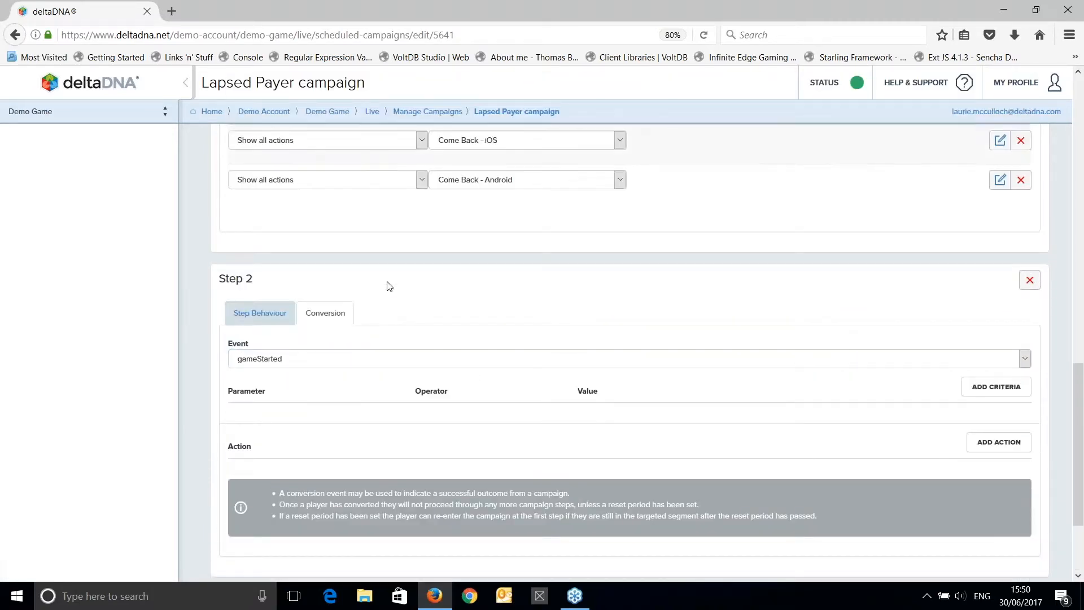
scroll(312, 276, "down", 3)
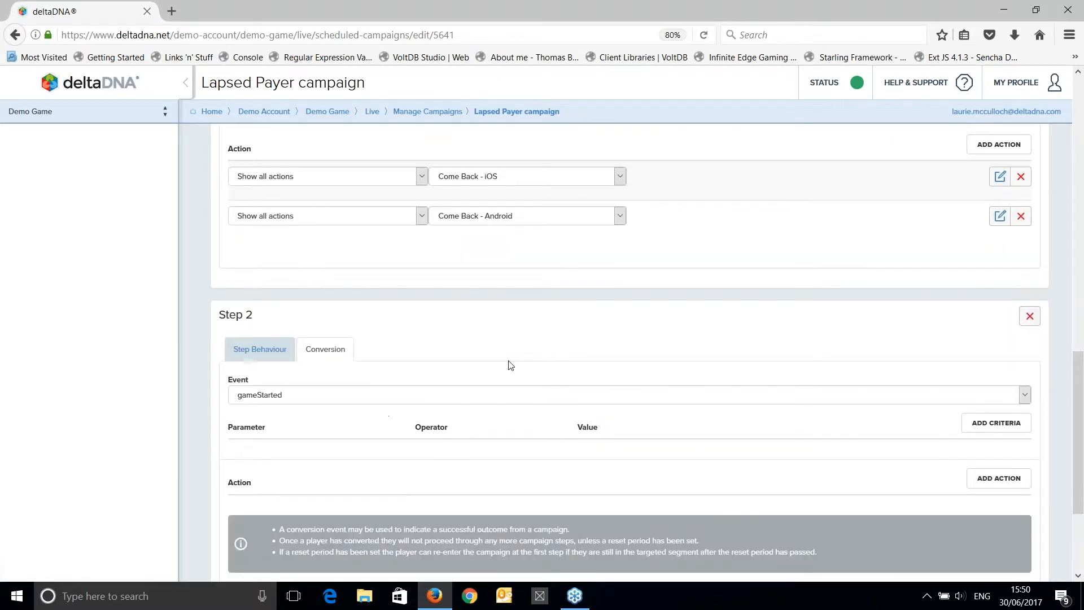
scroll(508, 364, "down", 1)
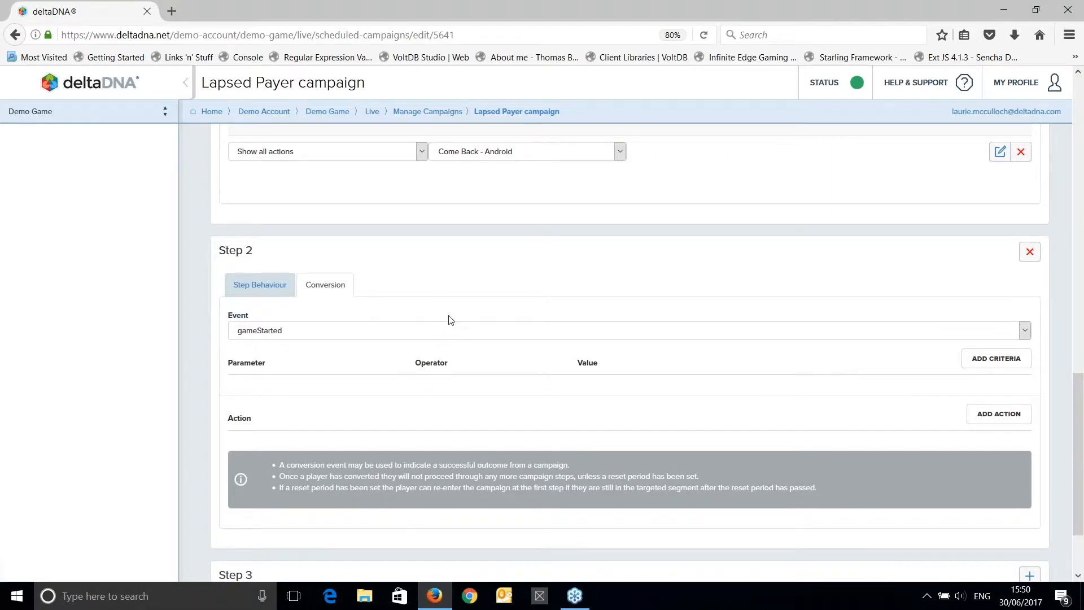
scroll(447, 317, "down", 2)
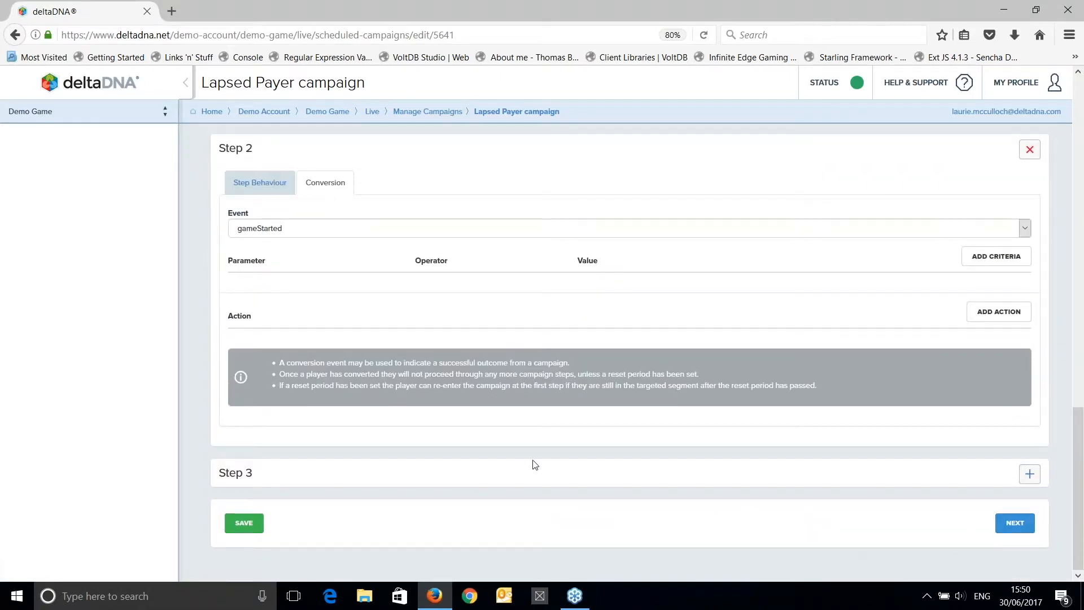
Save the campaign and check the wait between the two steps in the confirmation summary.
left_click(252, 516)
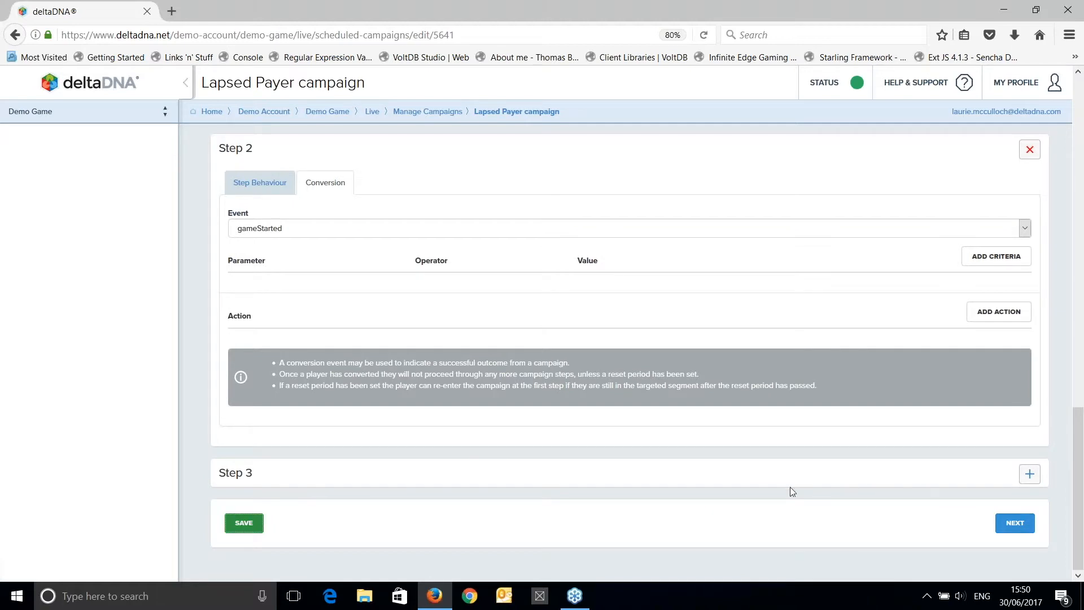
left_click(1015, 524)
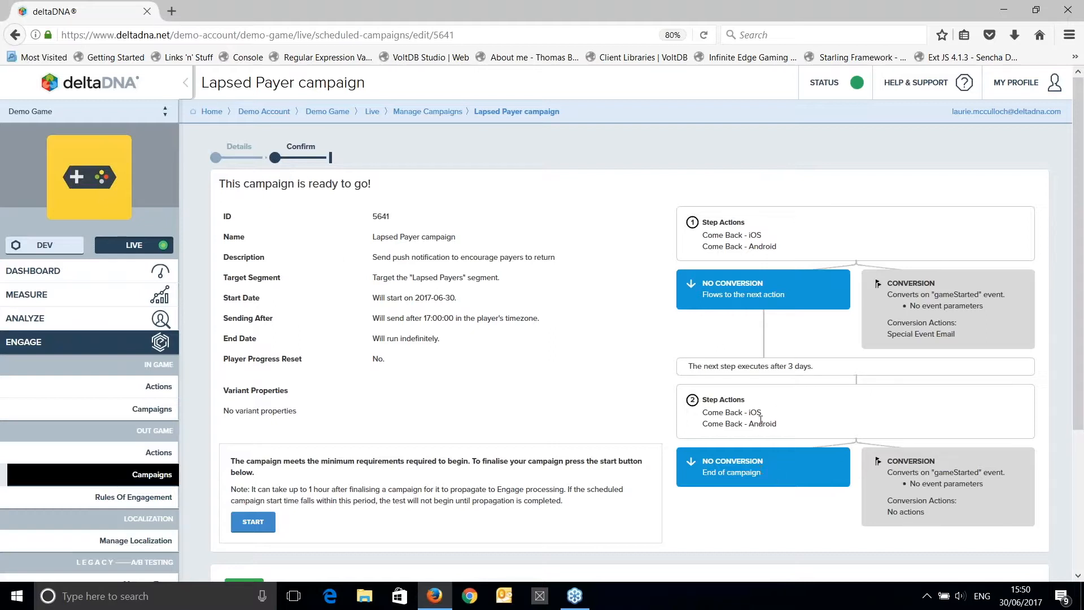
left_click_drag(785, 366, 815, 368)
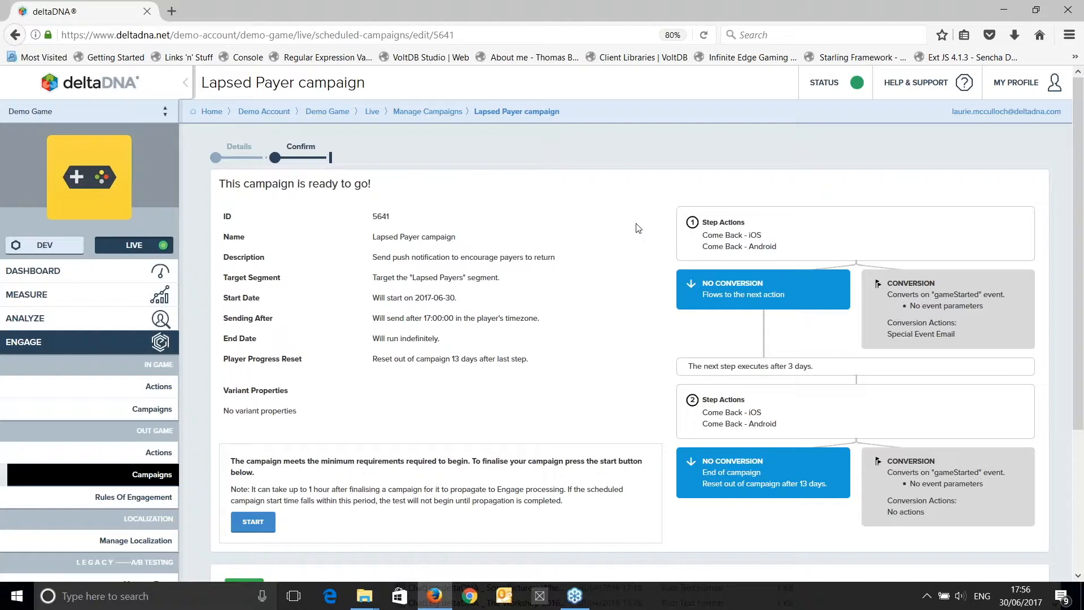
Return to the campaign details and enable the A/B Test option.
left_click(239, 159)
scroll(542, 334, "down", 8)
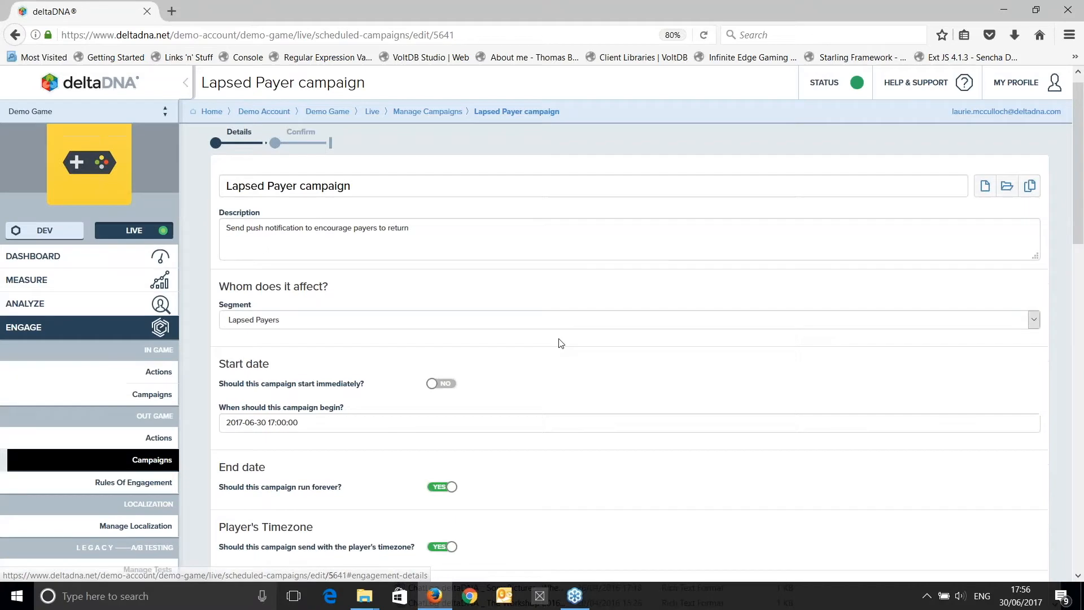
scroll(523, 323, "down", 1)
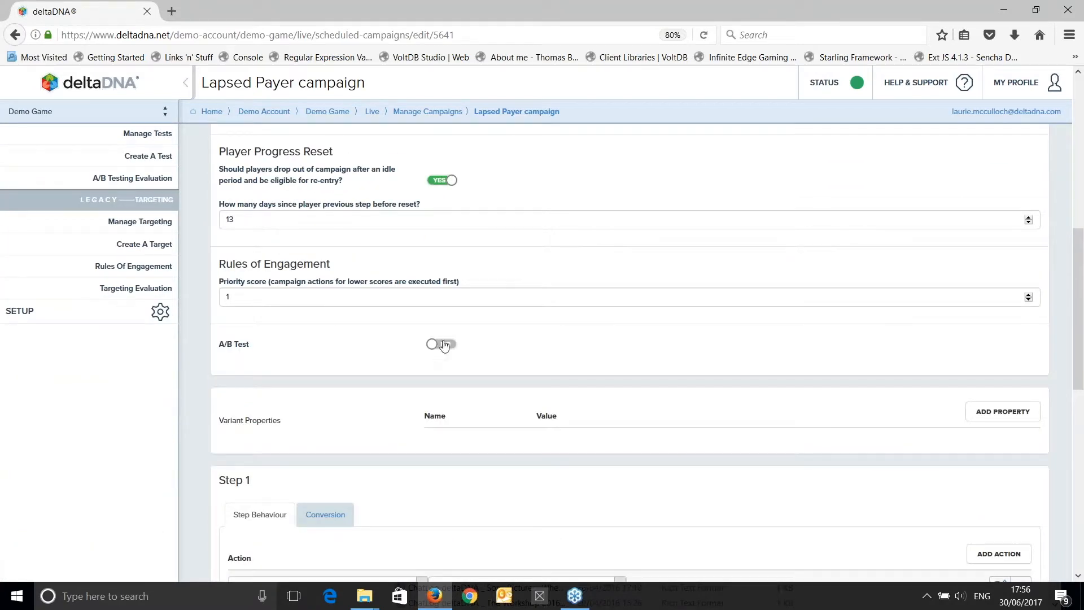
left_click(540, 360)
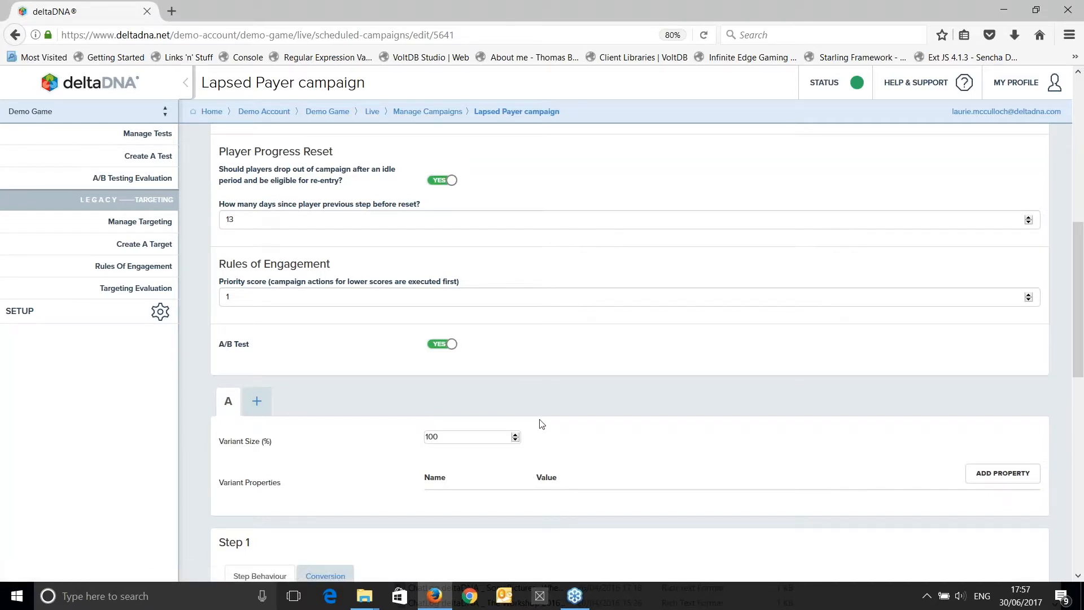
Save the A/B test setting and review the campaign's confirmation summary.
scroll(274, 381, "down", 3)
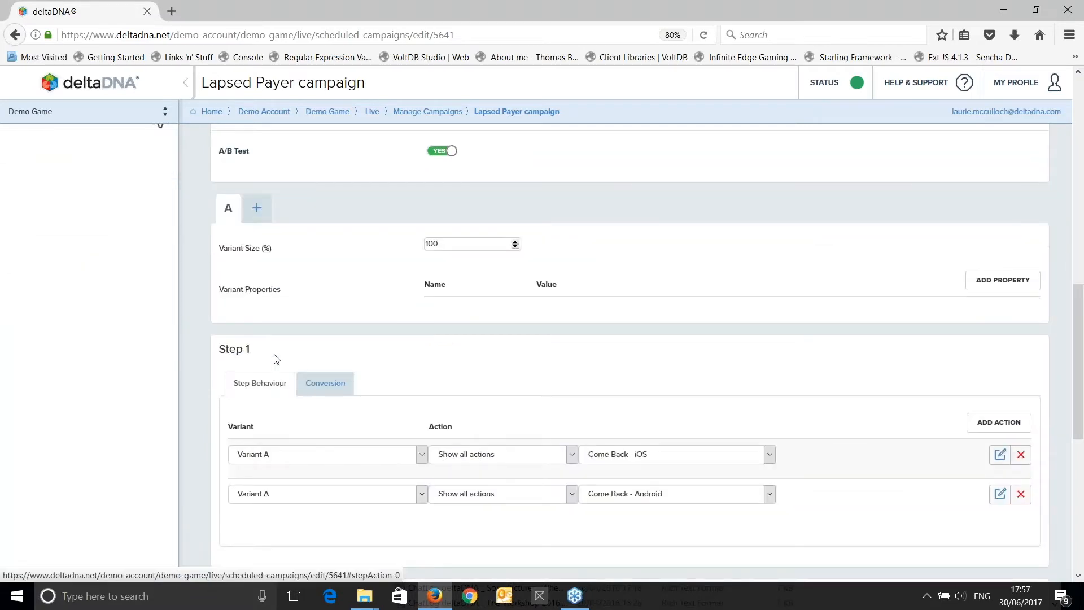
scroll(277, 359, "down", 6)
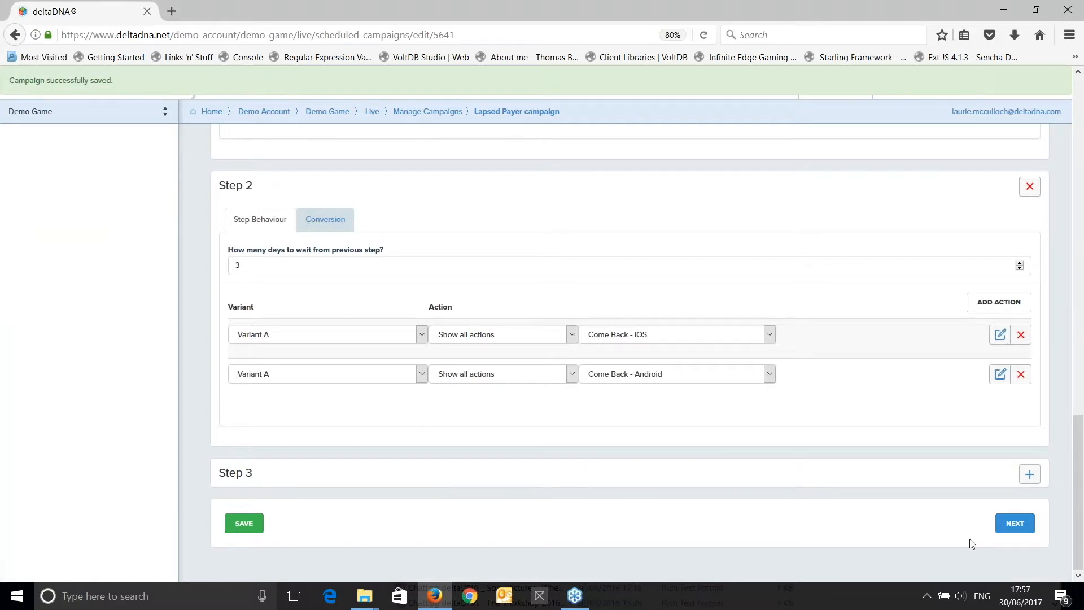
left_click(1012, 521)
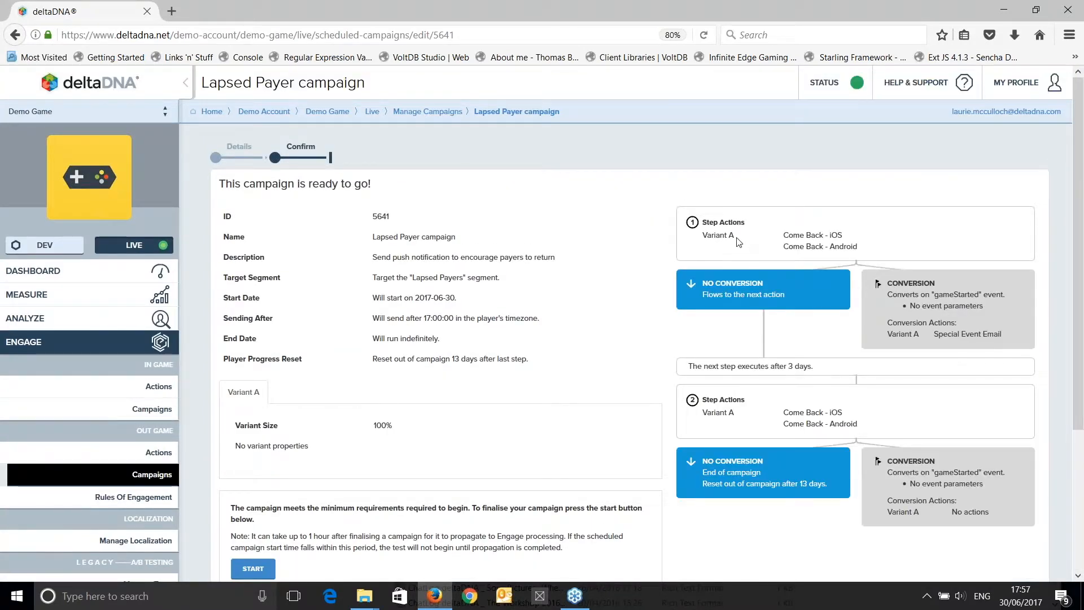
Go back to the campaign details and add a Variant B to the A/B test.
left_click(237, 162)
scroll(372, 394, "down", 8)
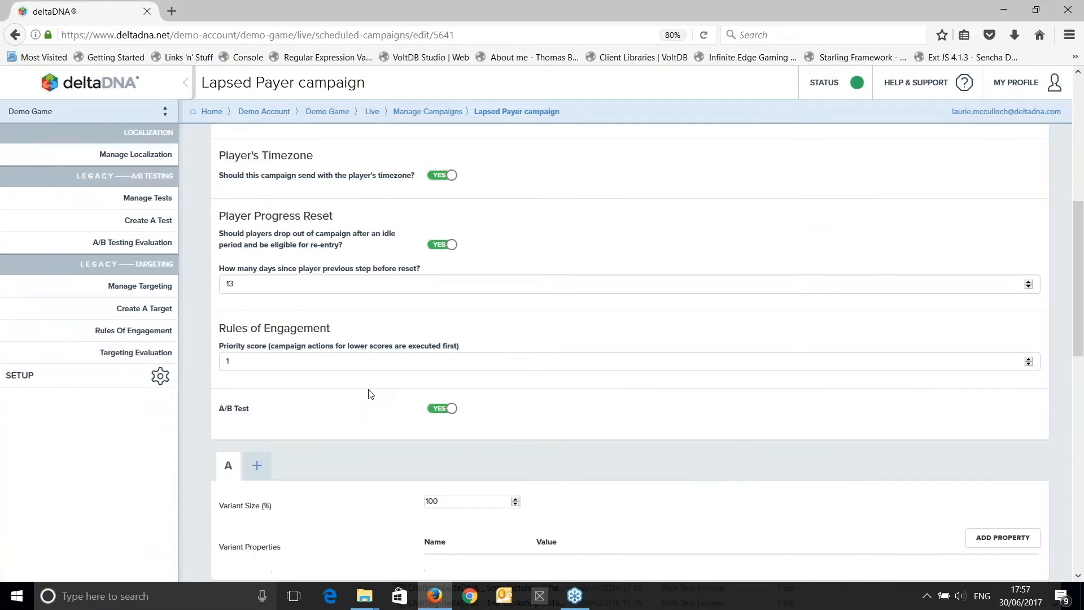
scroll(294, 429, "down", 4)
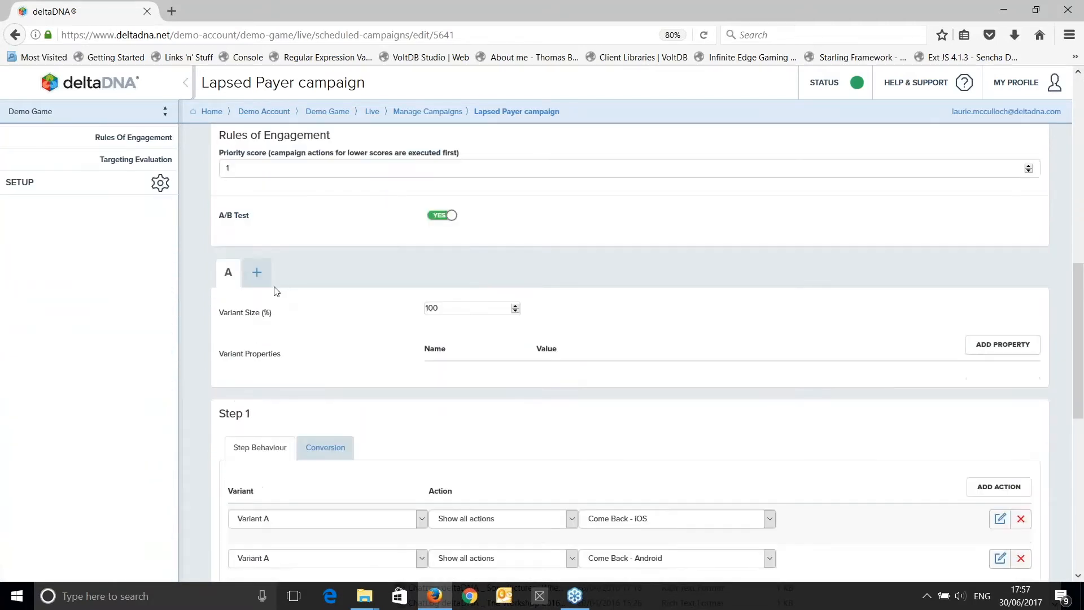
left_click(259, 277)
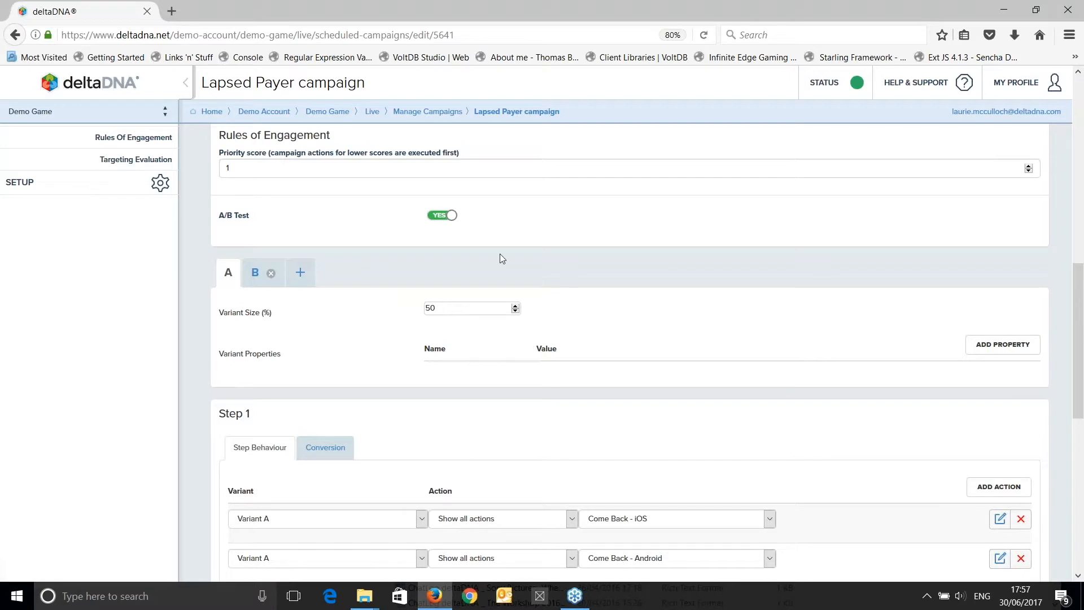
Save the campaign with both variants and open its confirmation summary.
scroll(500, 254, "down", 7)
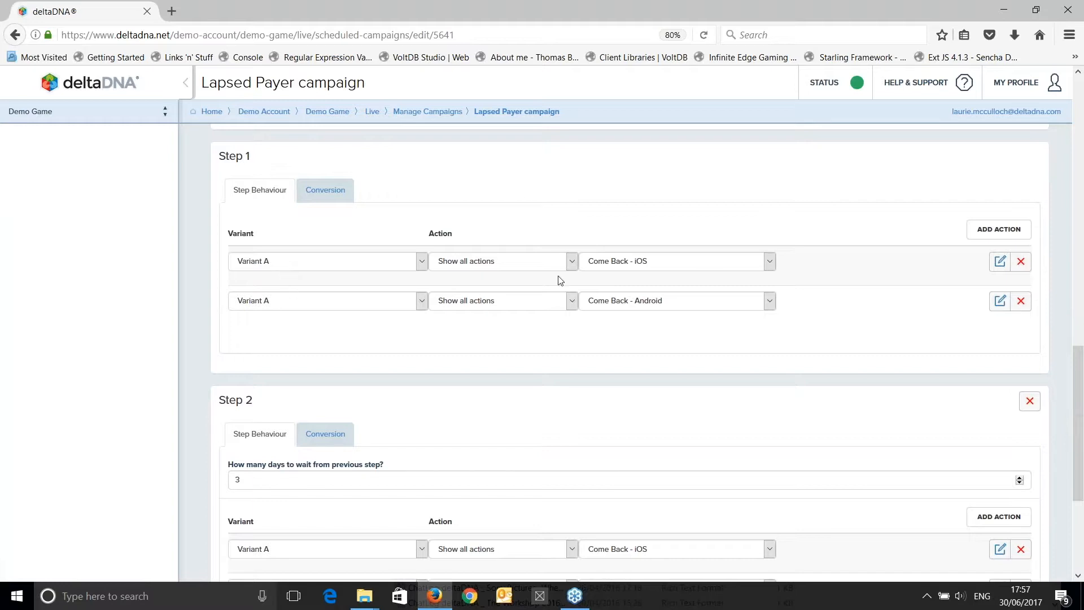
scroll(315, 274, "down", 5)
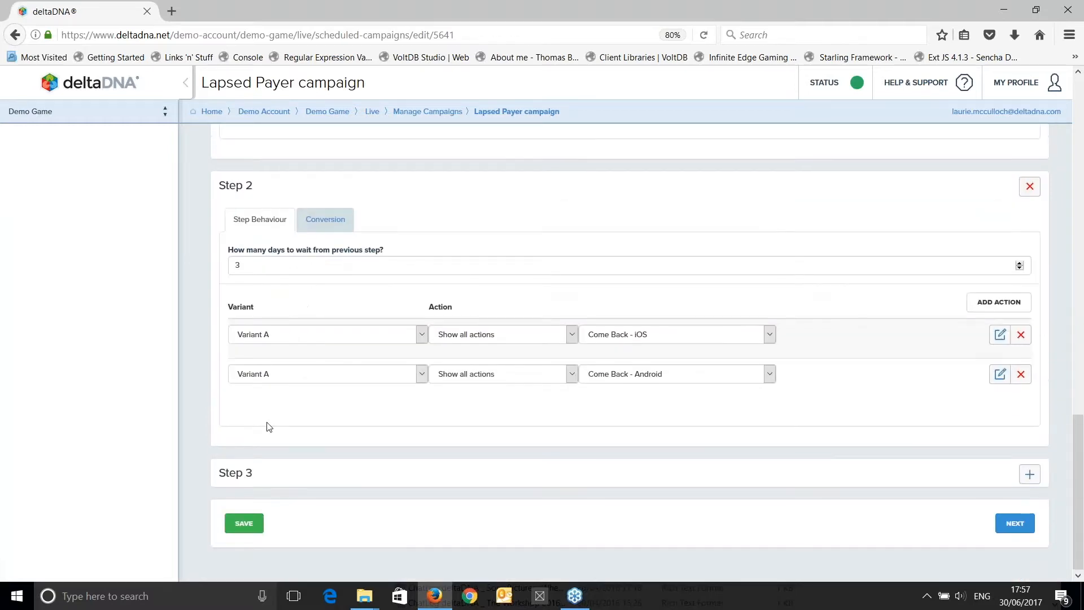
left_click(247, 526)
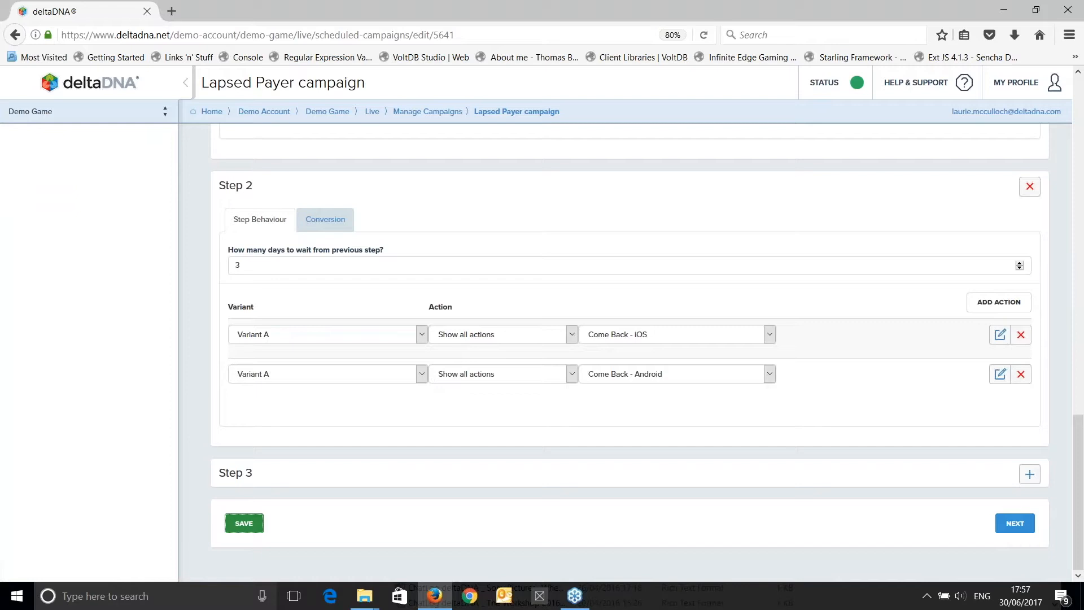
scroll(509, 372, "up", 5)
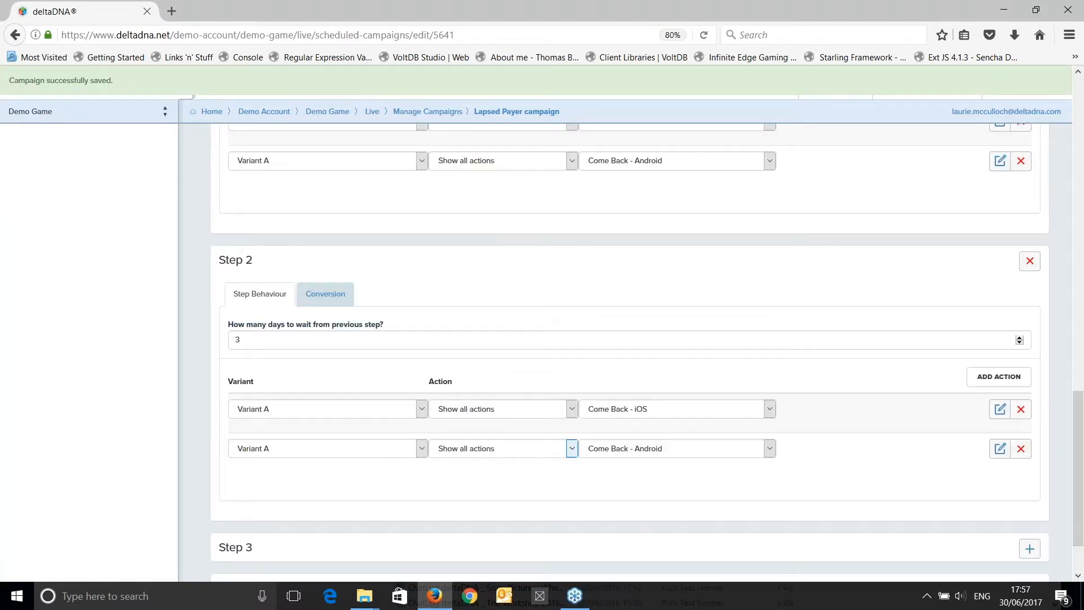
scroll(630, 350, "down", 5)
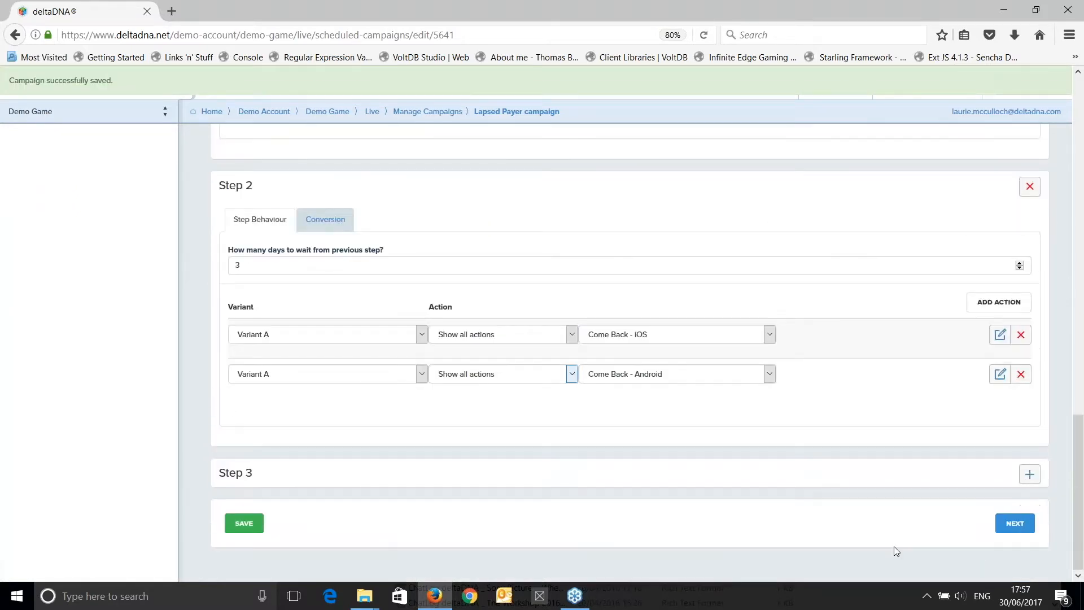
left_click(1014, 524)
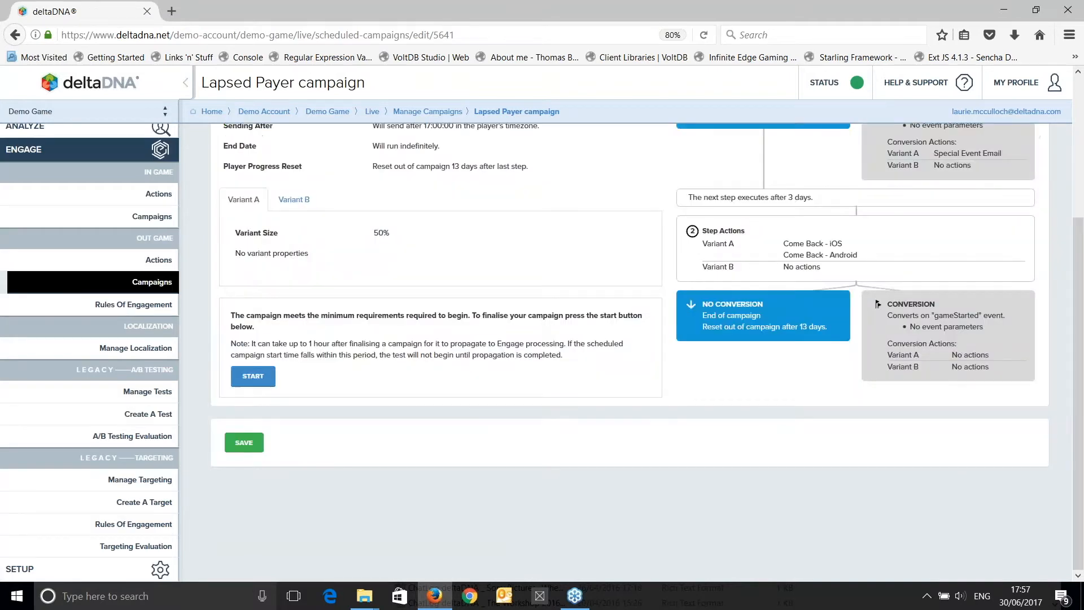
Compare the variant sizes and the step actions of Variant A and Variant B in the confirmation summary.
scroll(630, 350, "up", 3)
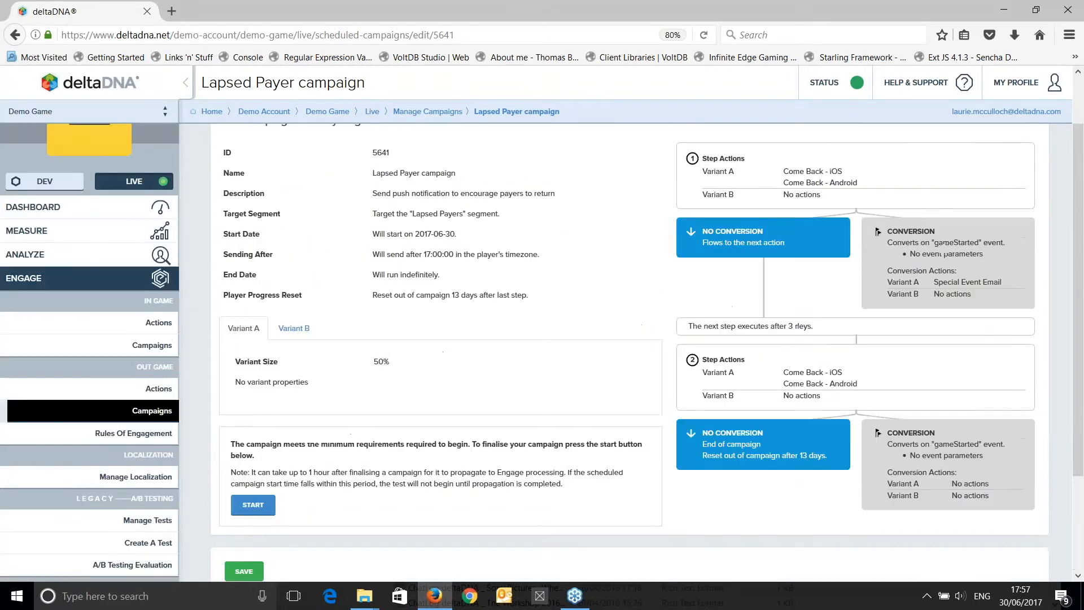
left_click(294, 332)
left_click(244, 329)
left_click_drag(707, 171, 858, 183)
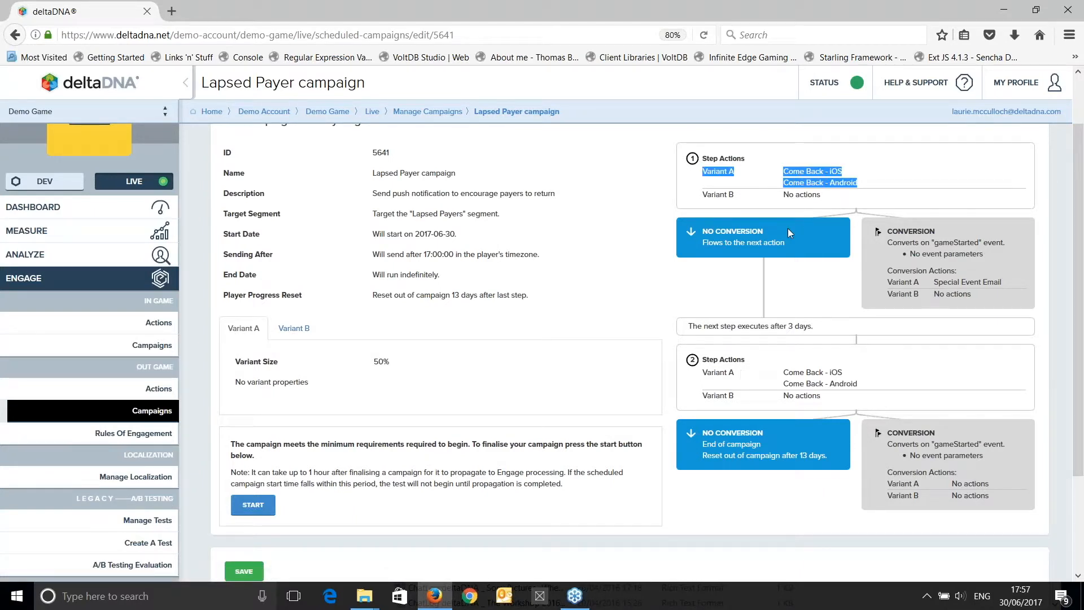
left_click_drag(782, 194, 834, 197)
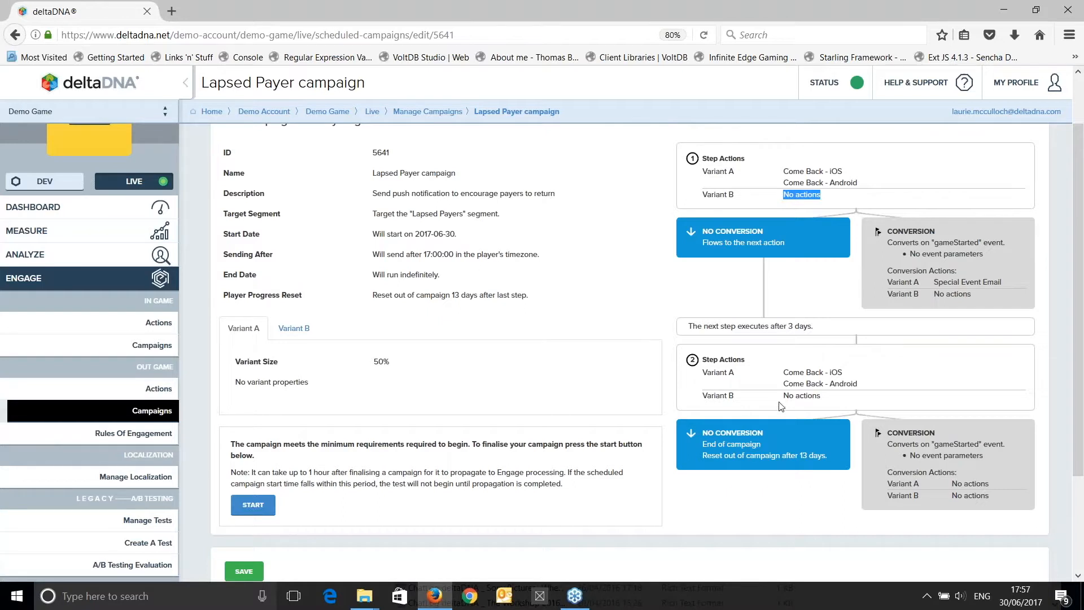
left_click_drag(783, 396, 828, 398)
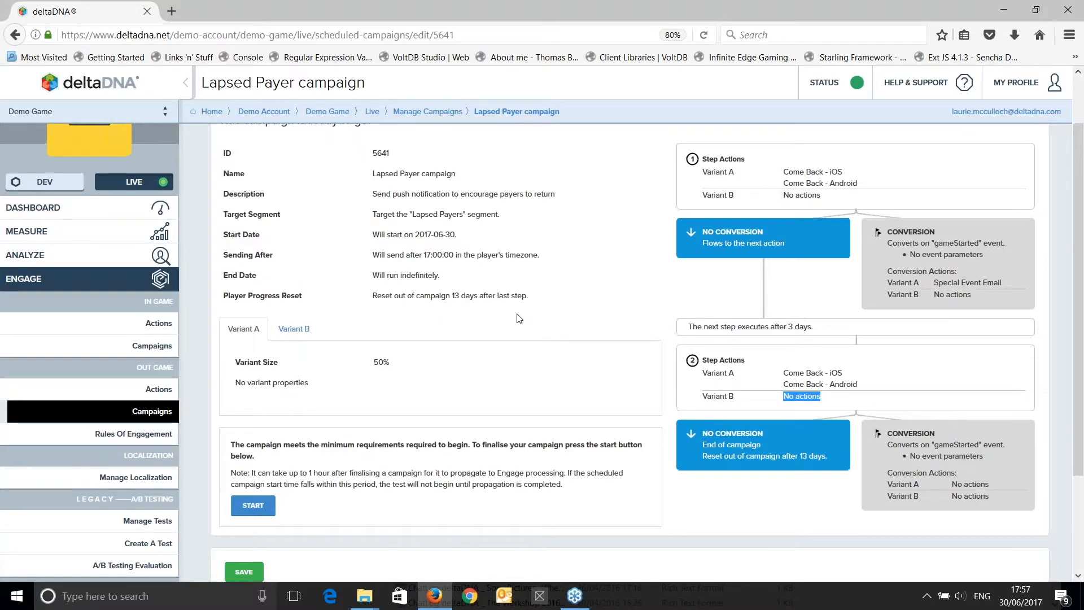
Return to the campaign details and add a Step 1 action for Variant B using "7D Lapsed Spender - Android - Step 1 (Variant B)".
scroll(519, 318, "up", 2)
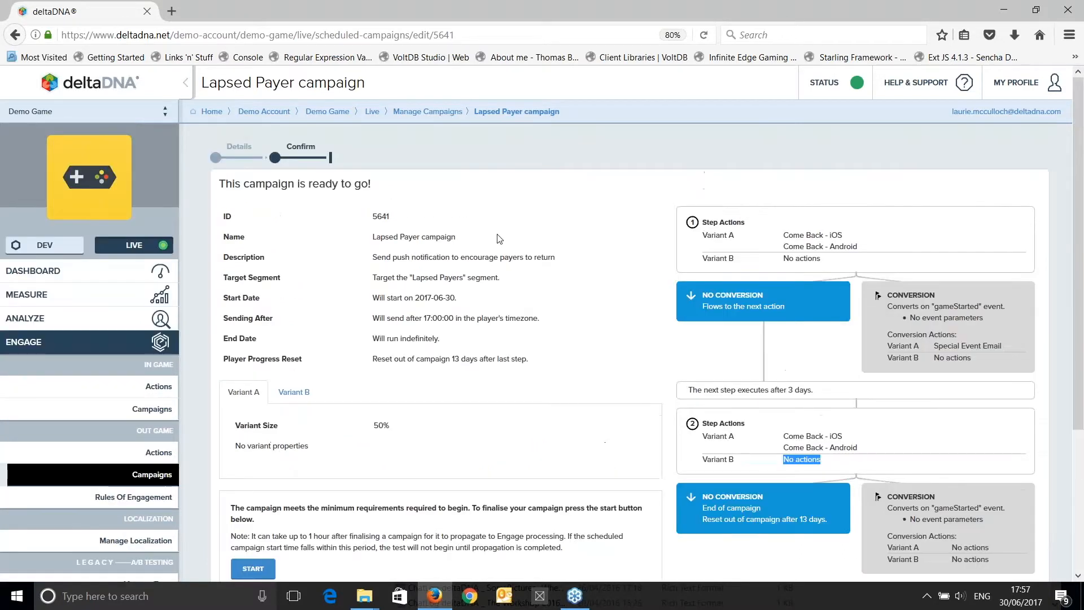
left_click(231, 163)
scroll(456, 275, "down", 10)
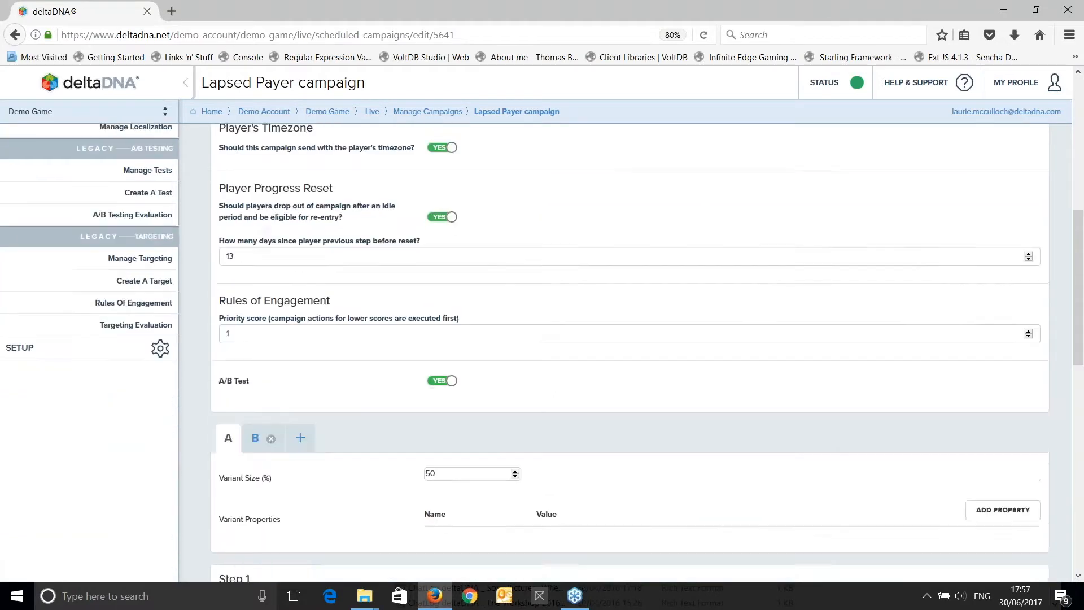
scroll(381, 295, "down", 2)
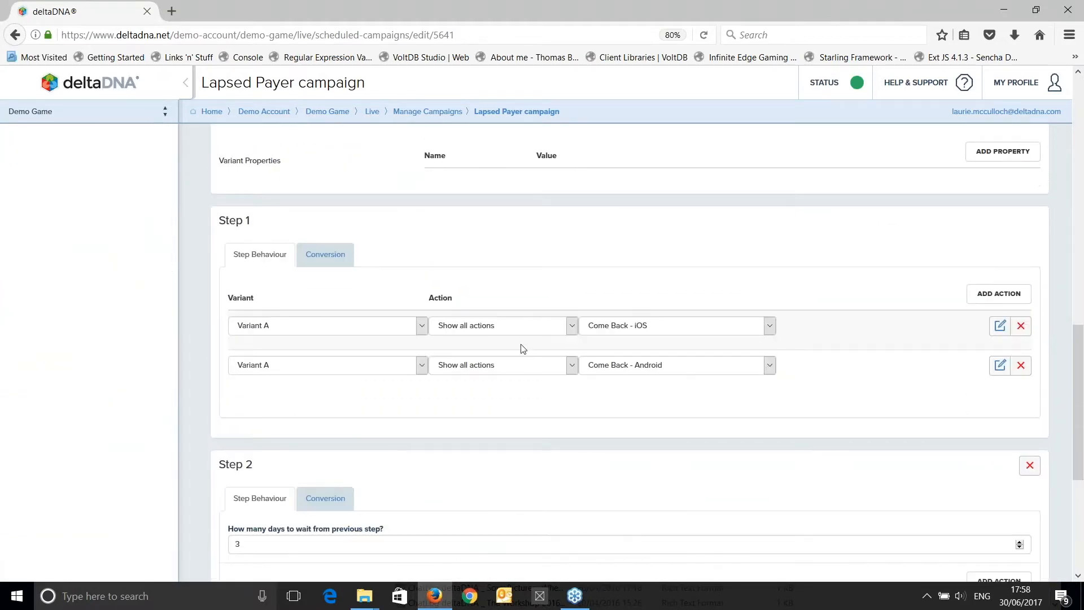
left_click(999, 295)
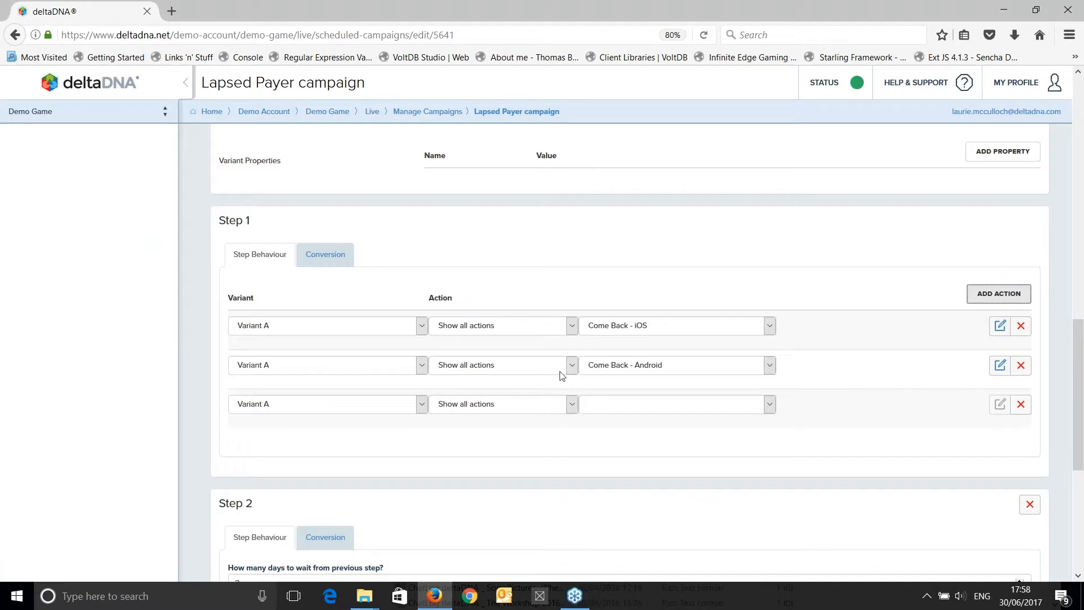
left_click(360, 410)
left_click(262, 436)
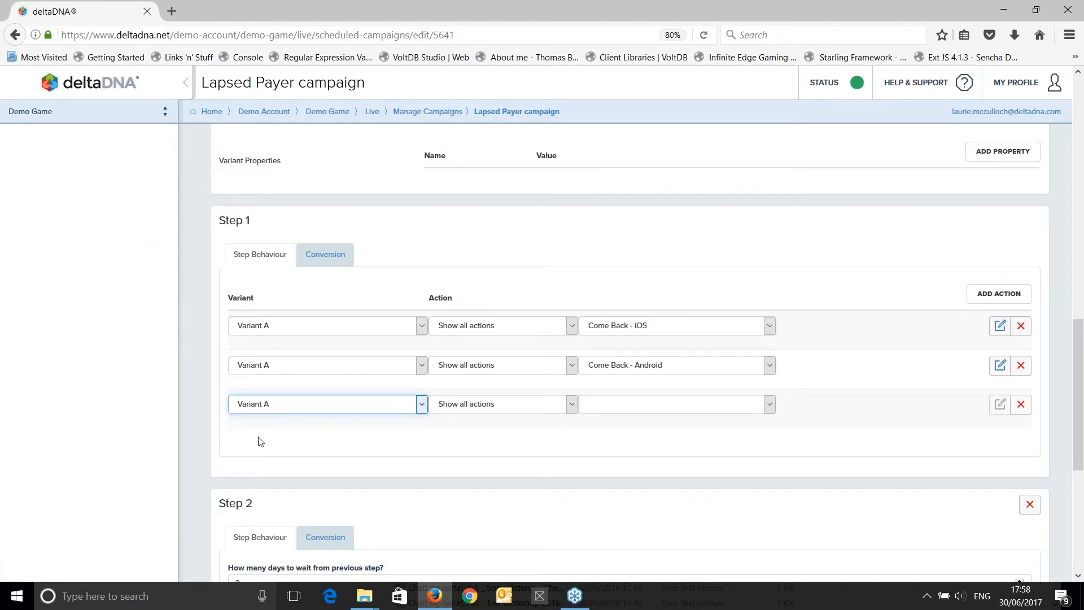
left_click(624, 409)
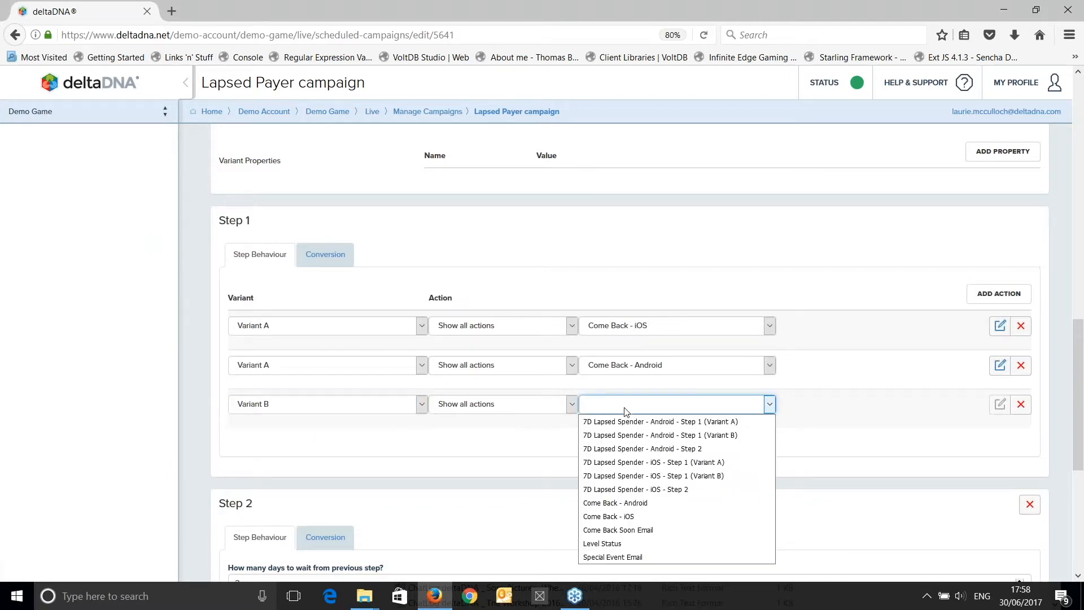
left_click(695, 436)
Add a Step 2 action for Variant B using "7D Lapsed Spender - Android - Step 2".
scroll(504, 400, "down", 5)
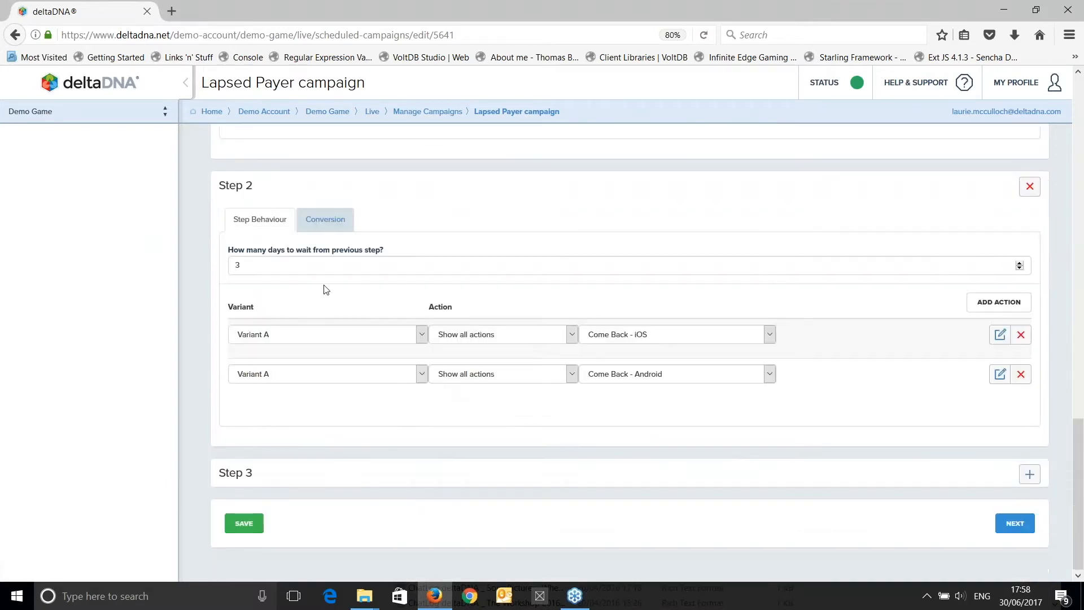
left_click(1008, 306)
left_click(344, 418)
left_click(279, 443)
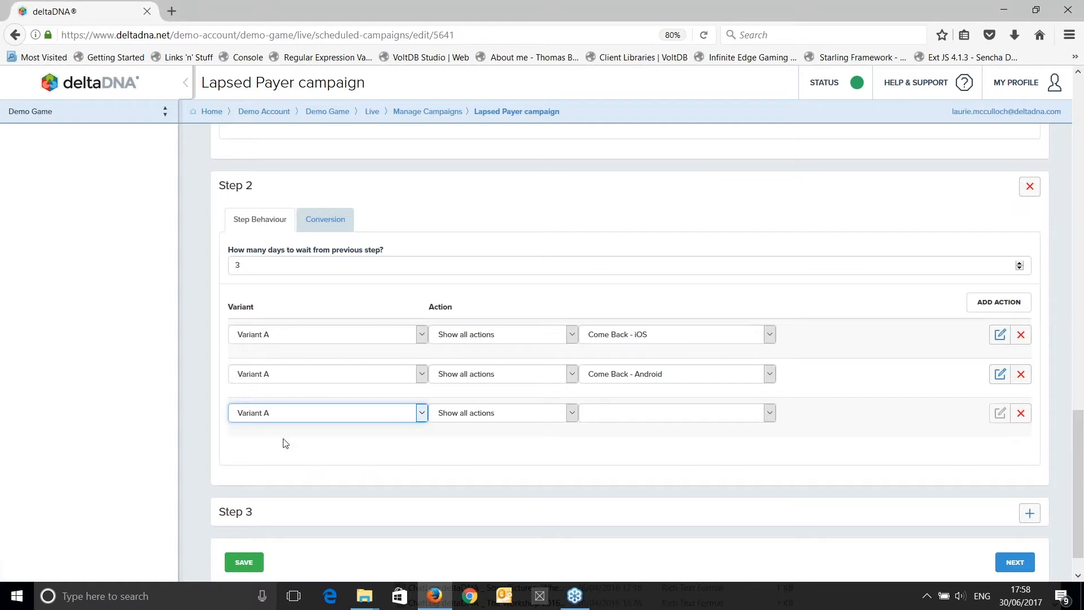
left_click(589, 417)
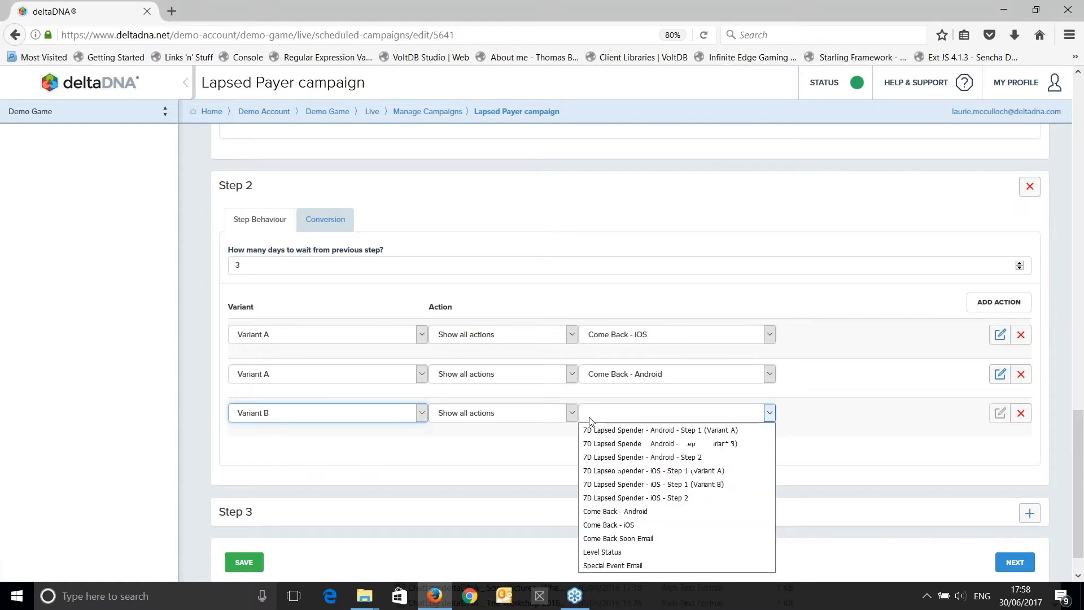
left_click(656, 457)
Save the campaign and review both variants' step and conversion actions in the confirmation summary.
left_click(246, 565)
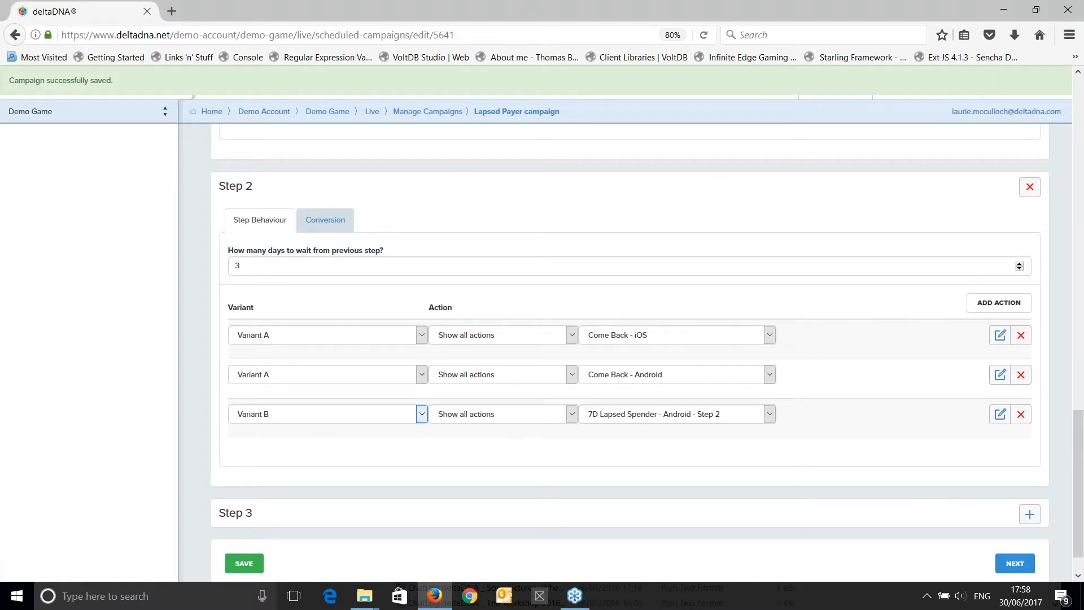
left_click(1015, 564)
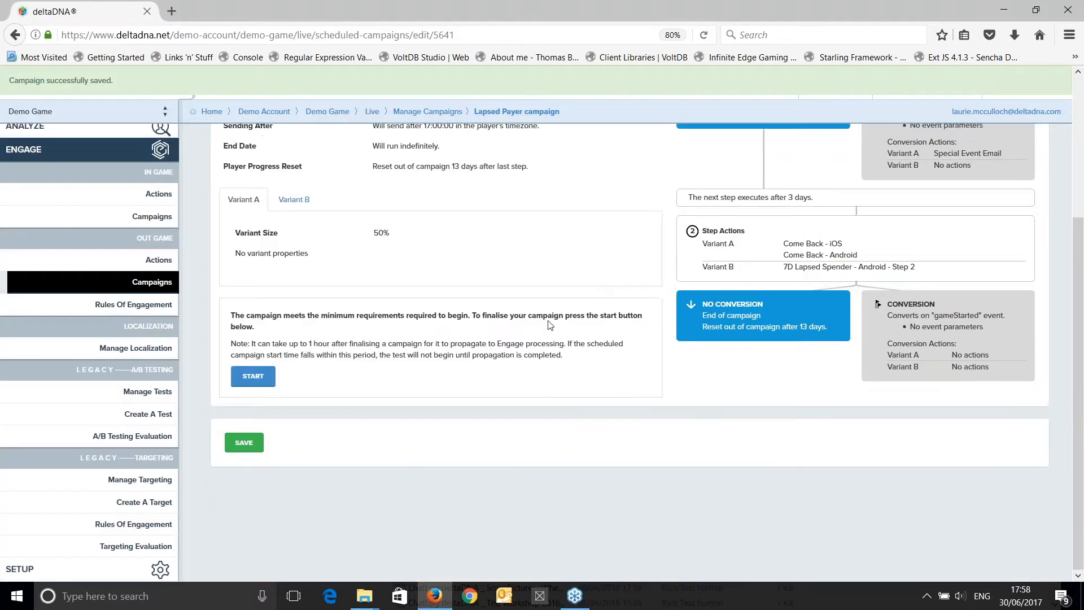
scroll(548, 322, "up", 4)
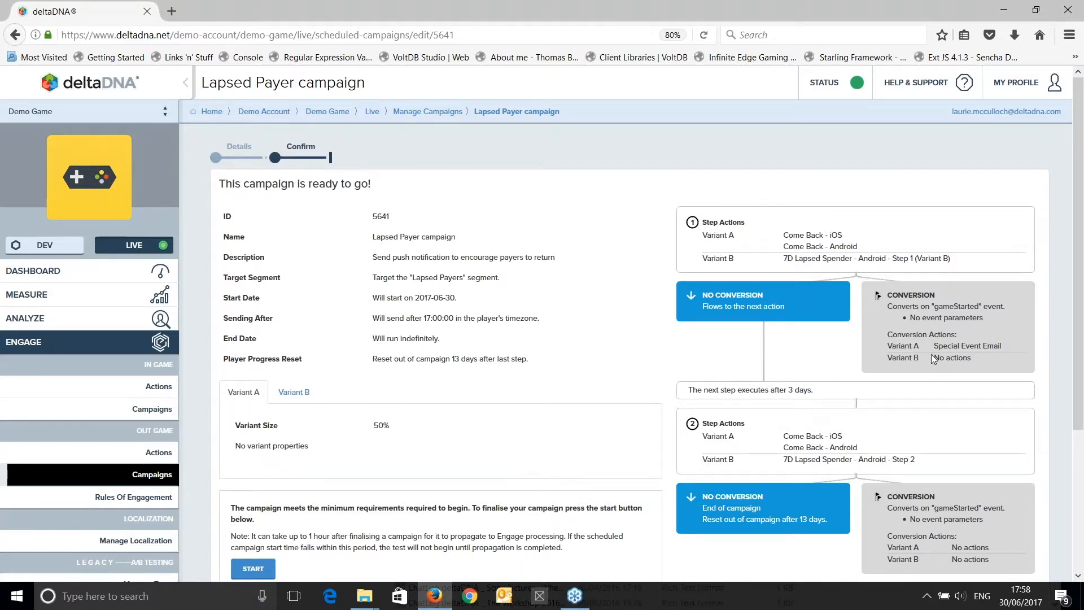
scroll(933, 360, "down", 3)
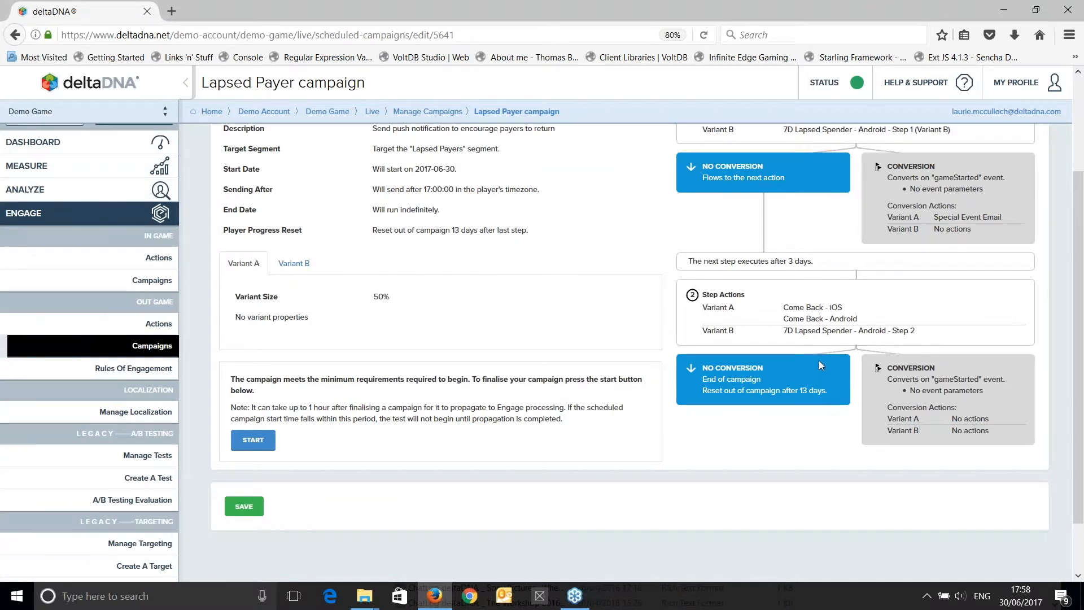
scroll(819, 362, "up", 3)
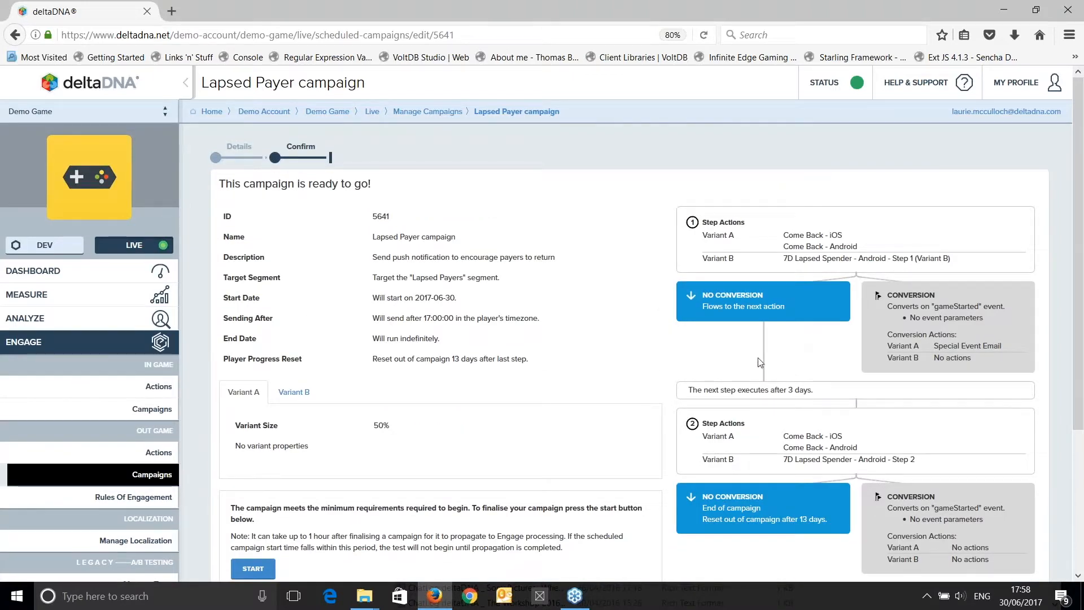
scroll(727, 367, "down", 5)
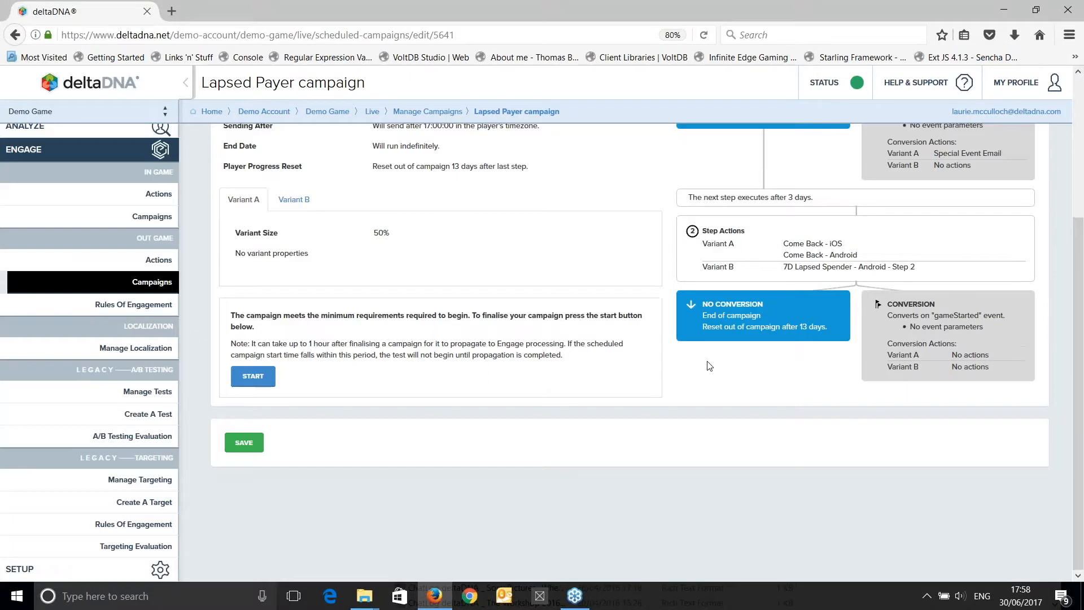
Save the campaign from its confirmation summary and return to the list of out-game campaigns.
left_click(243, 444)
scroll(629, 352, "up", 3)
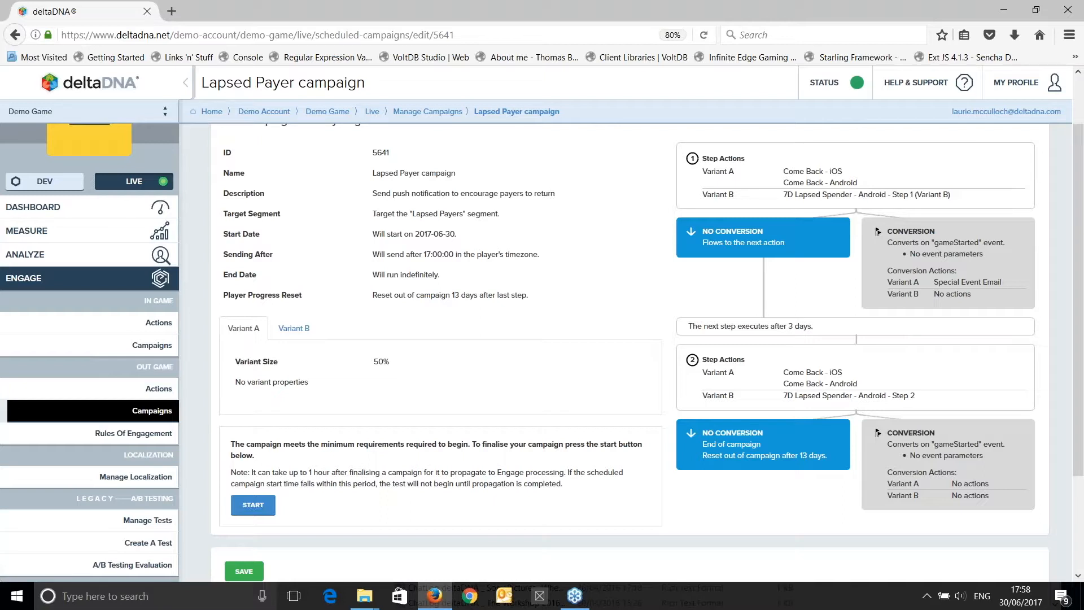
left_click(412, 112)
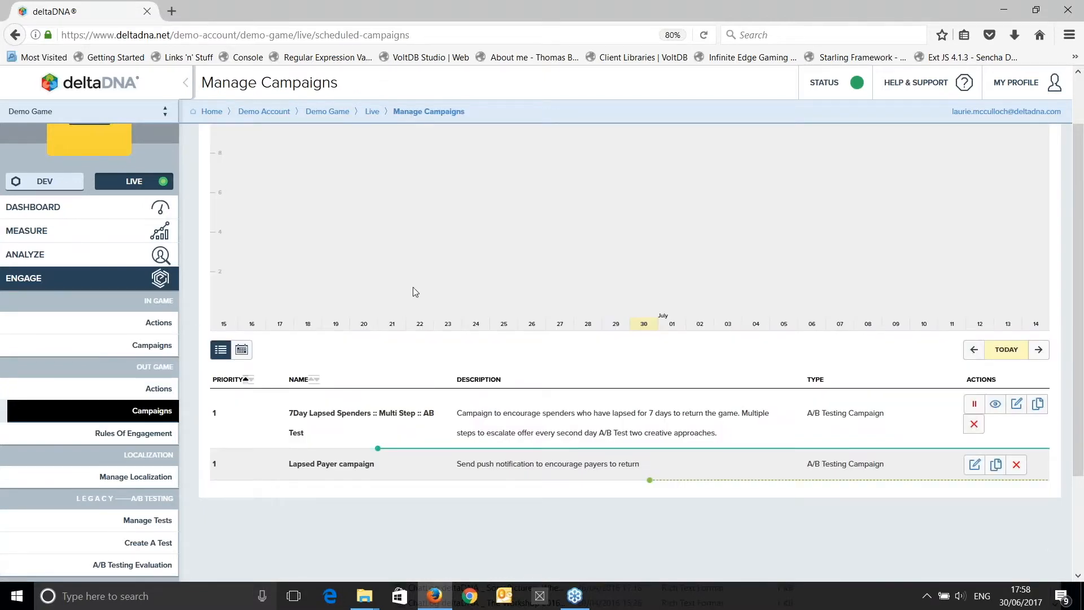
scroll(415, 292, "down", 2)
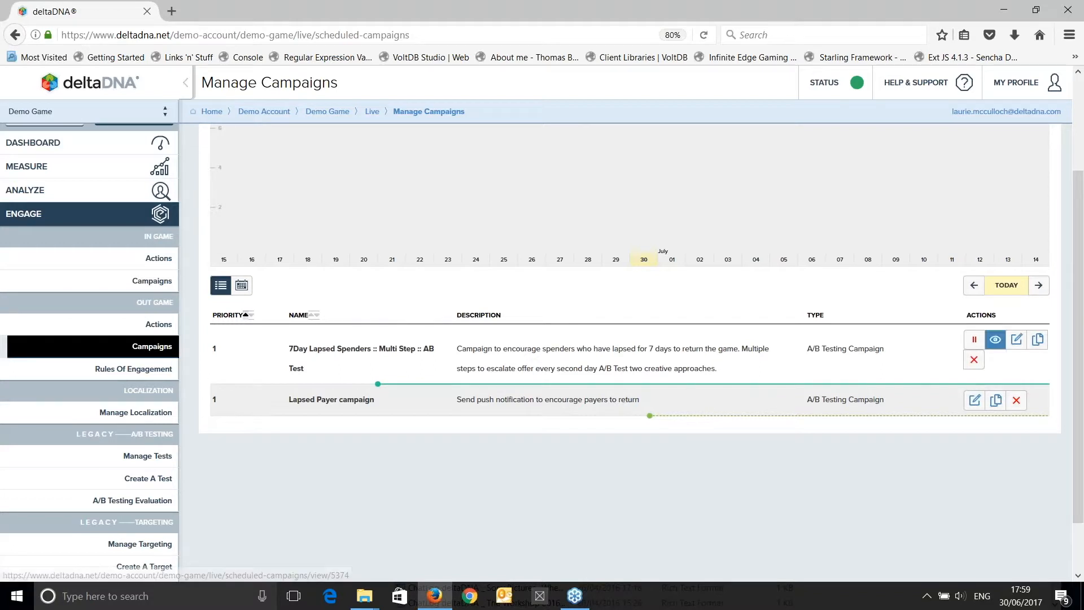
Reopen the Lapsed Payer campaign for editing, proceed to its confirmation summary and start the campaign.
left_click(975, 402)
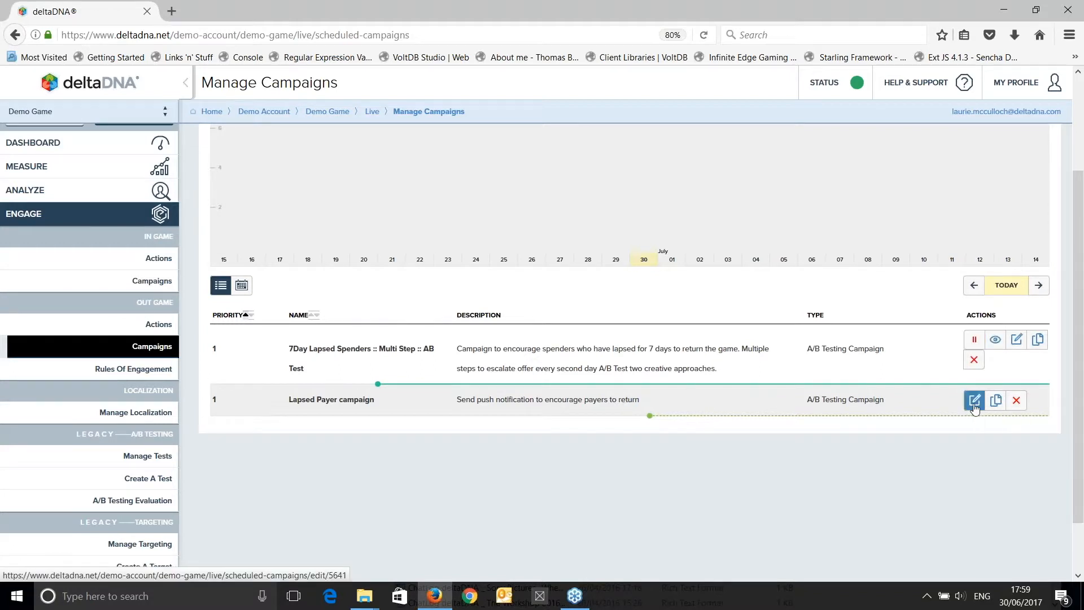
scroll(491, 314, "down", 1)
scroll(627, 350, "down", 12)
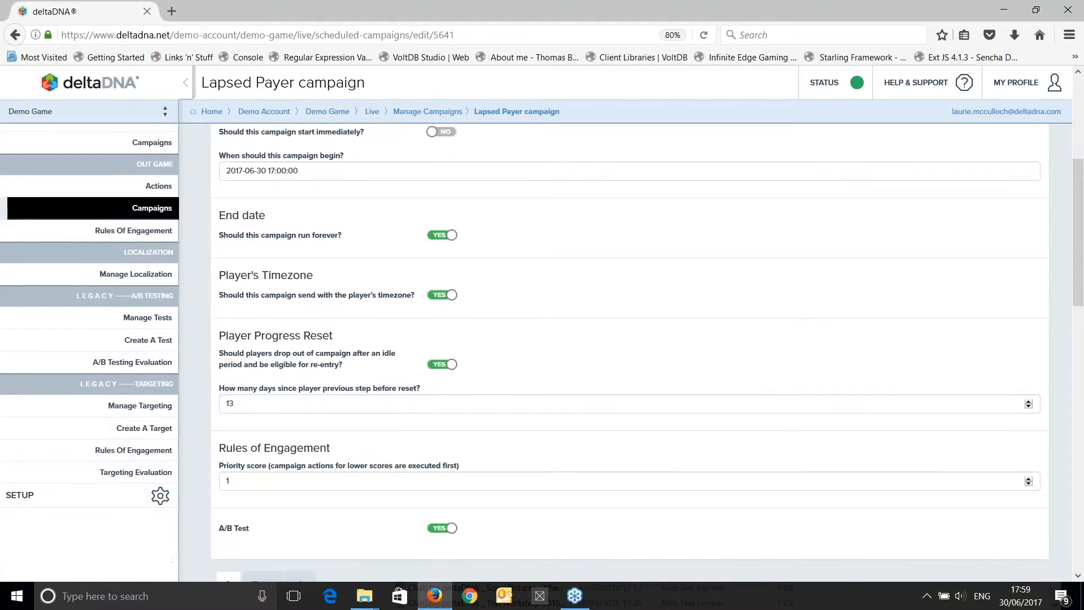
scroll(627, 350, "down", 5)
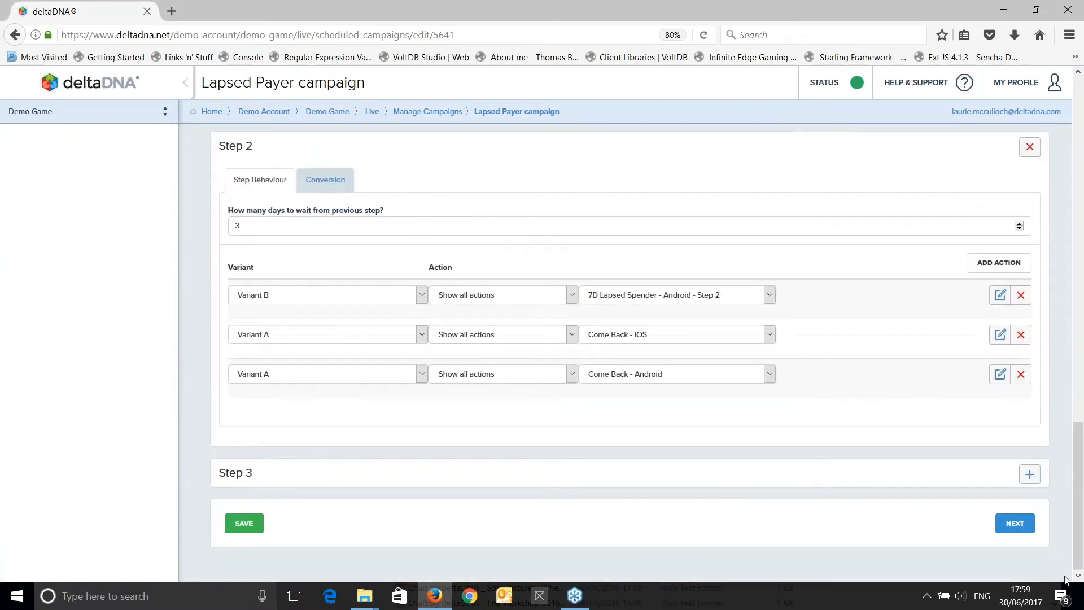
left_click(1015, 524)
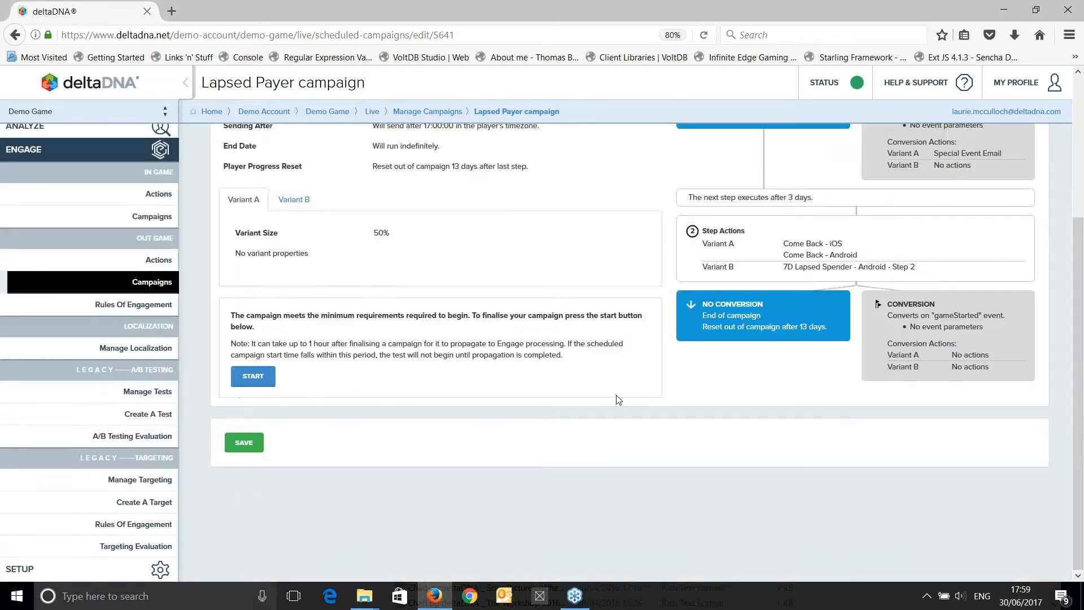
left_click(253, 377)
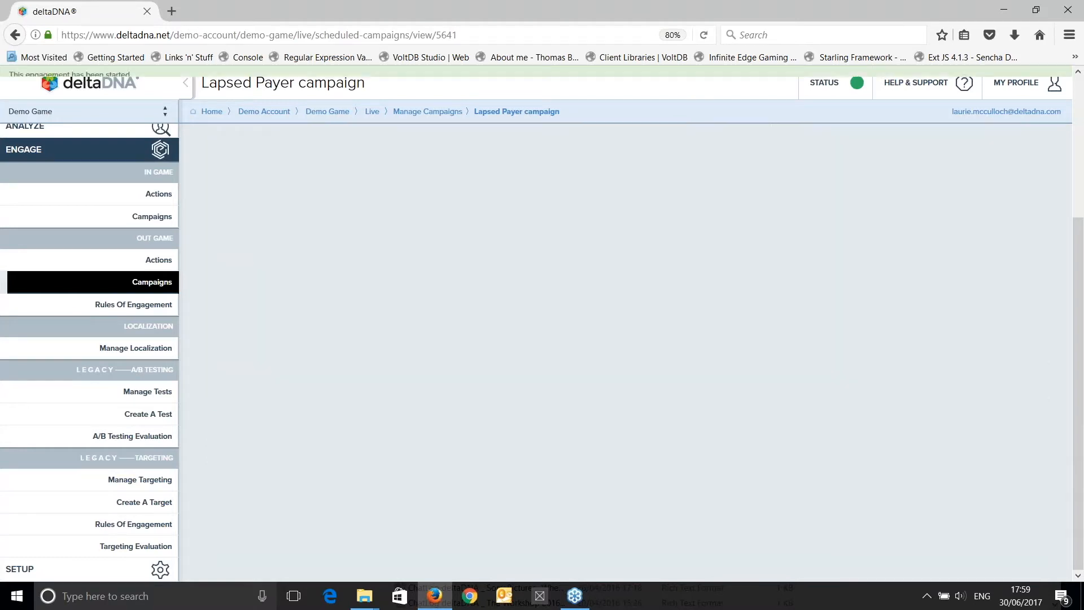
Examine the started campaign's details and its Campaign Impact section, including the test event, results area and query name.
scroll(561, 386, "up", 4)
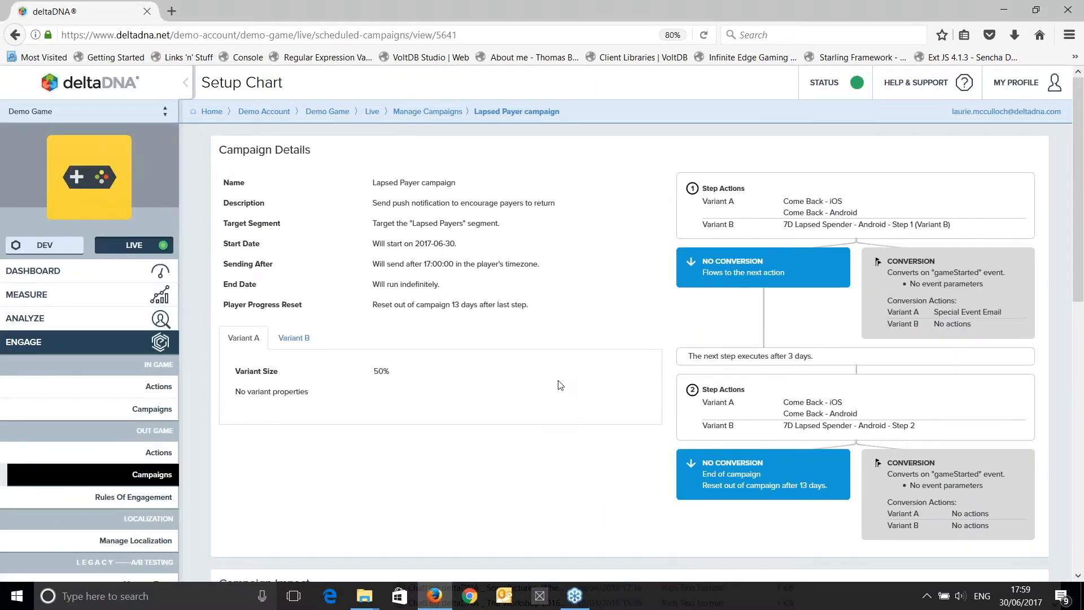
scroll(560, 386, "down", 4)
scroll(561, 385, "down", 4)
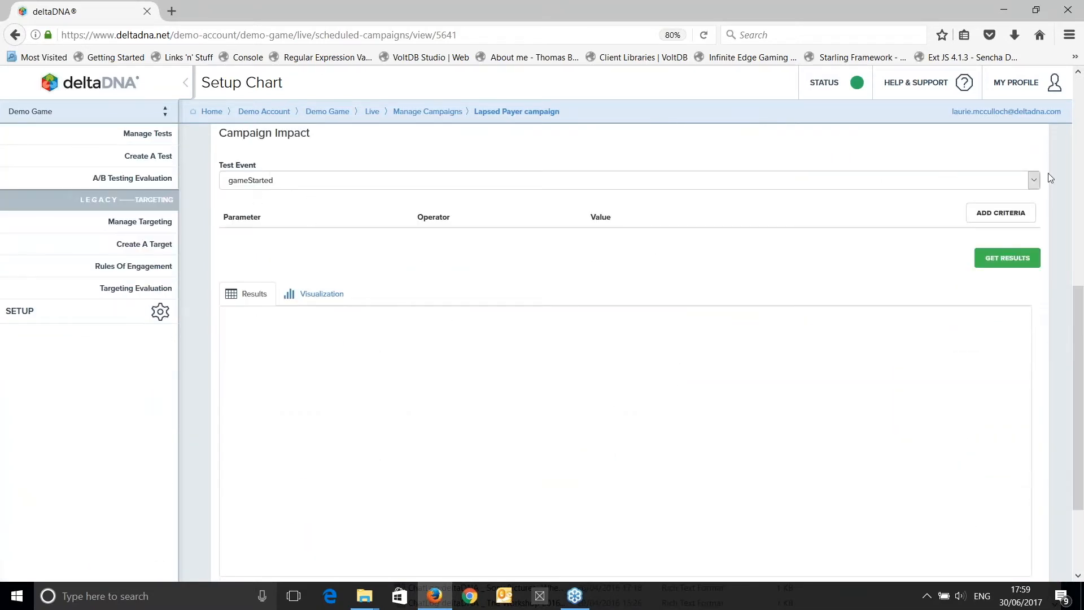
scroll(423, 356, "up", 8)
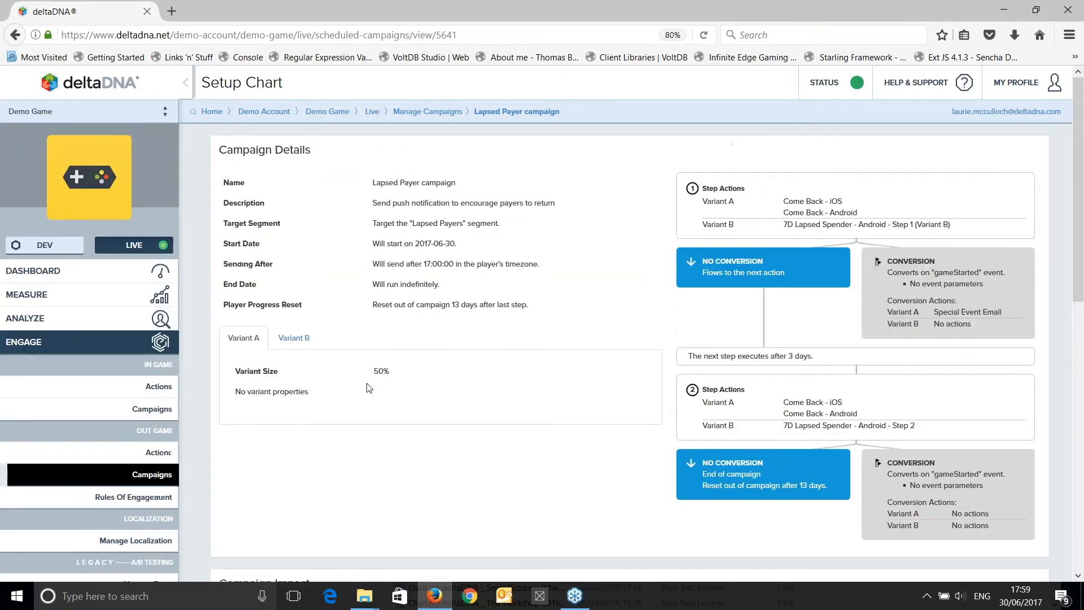
scroll(369, 387, "down", 10)
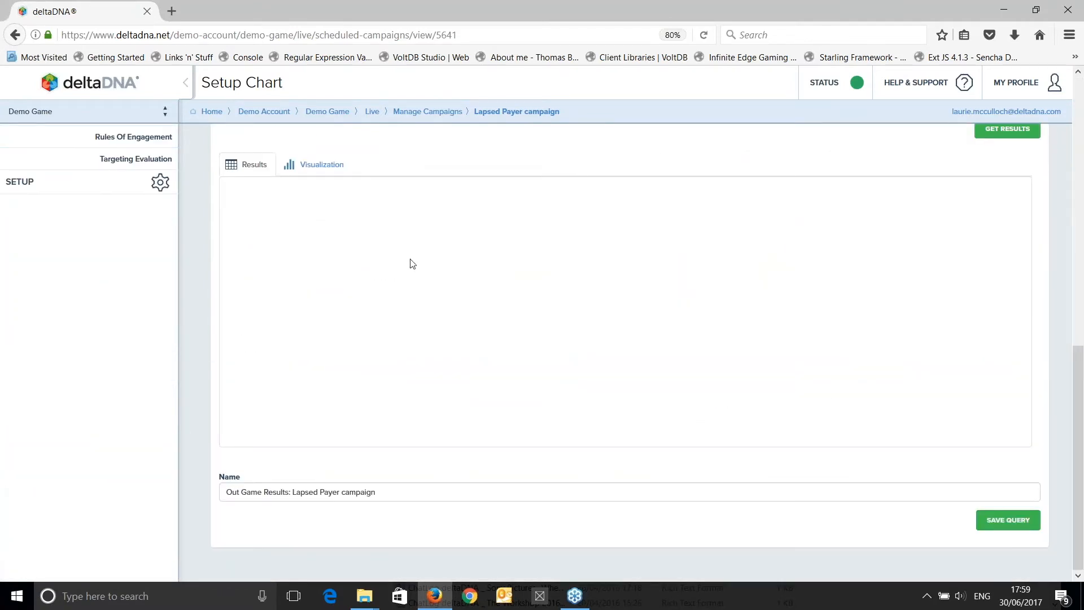
scroll(383, 209, "up", 3)
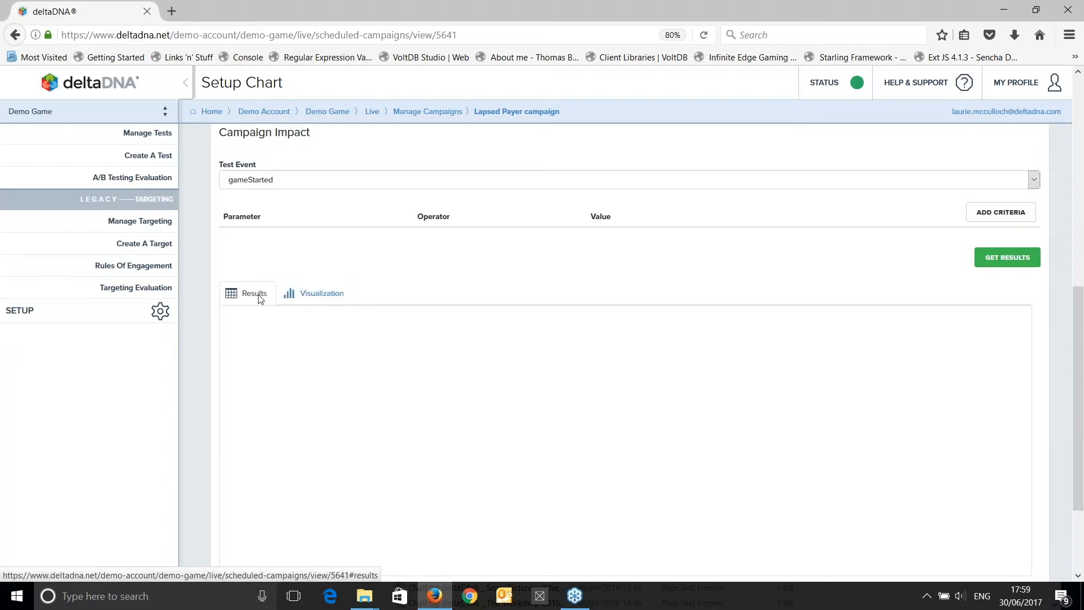
scroll(644, 351, "down", 3)
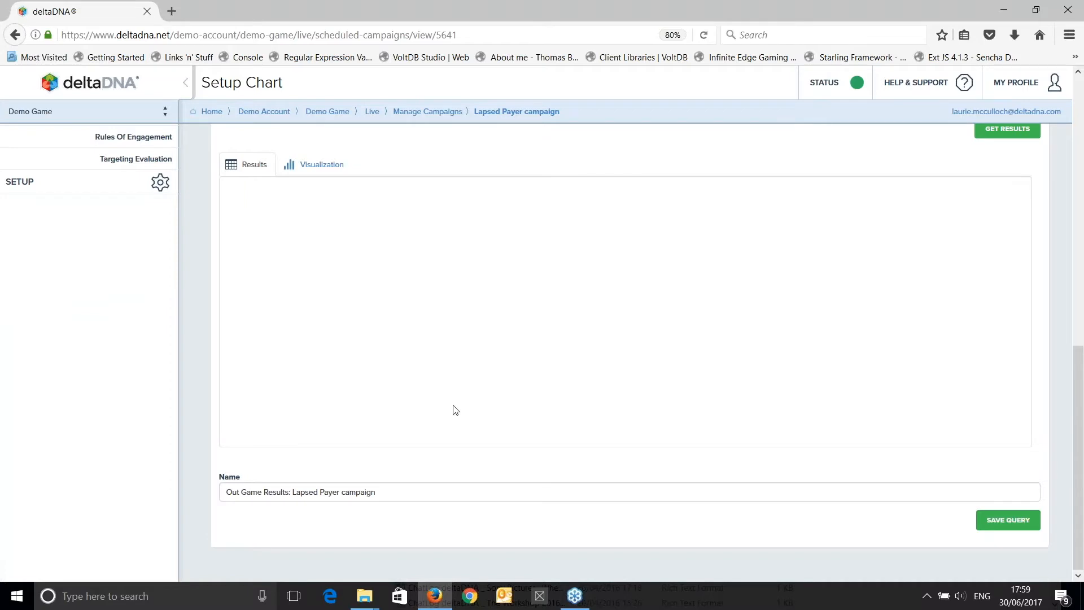
scroll(454, 409, "up", 3)
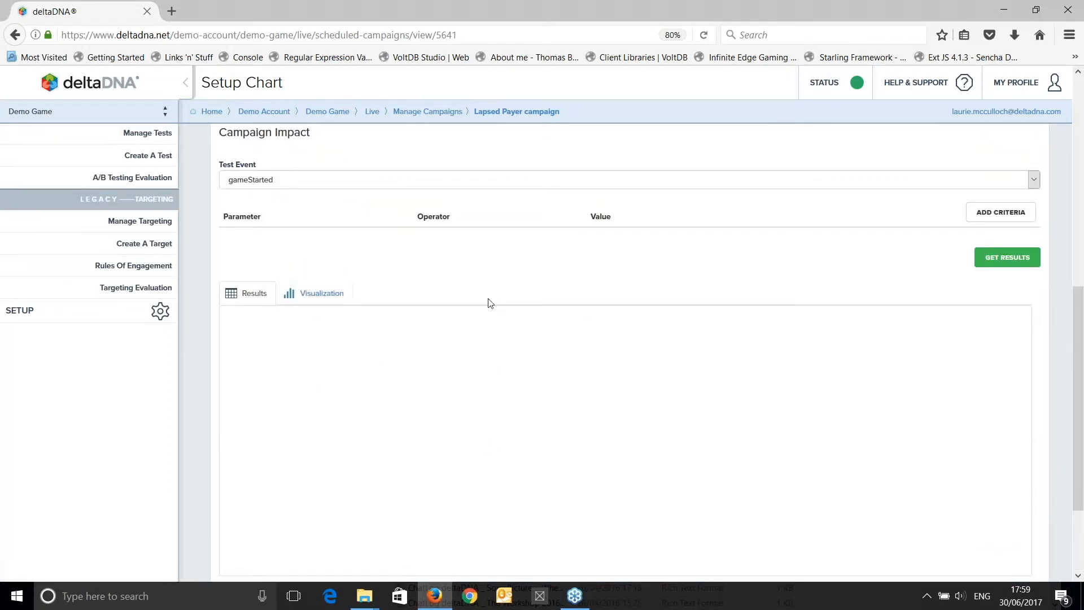
scroll(489, 303, "down", 3)
scroll(487, 303, "up", 13)
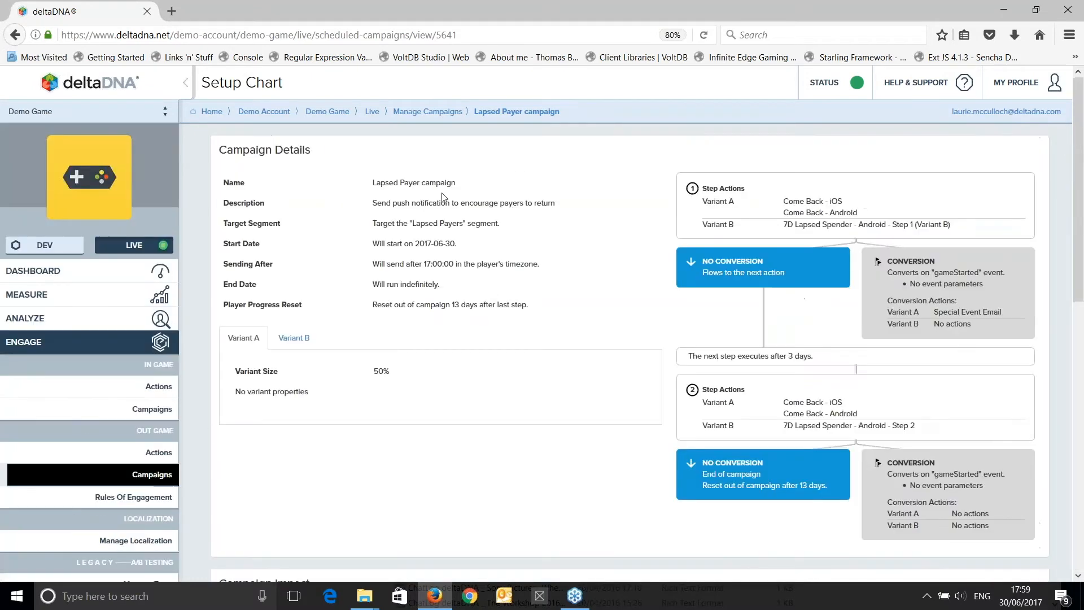
Return to the campaign list and open the started Lapsed Payer campaign for editing to inspect its settings.
left_click(427, 112)
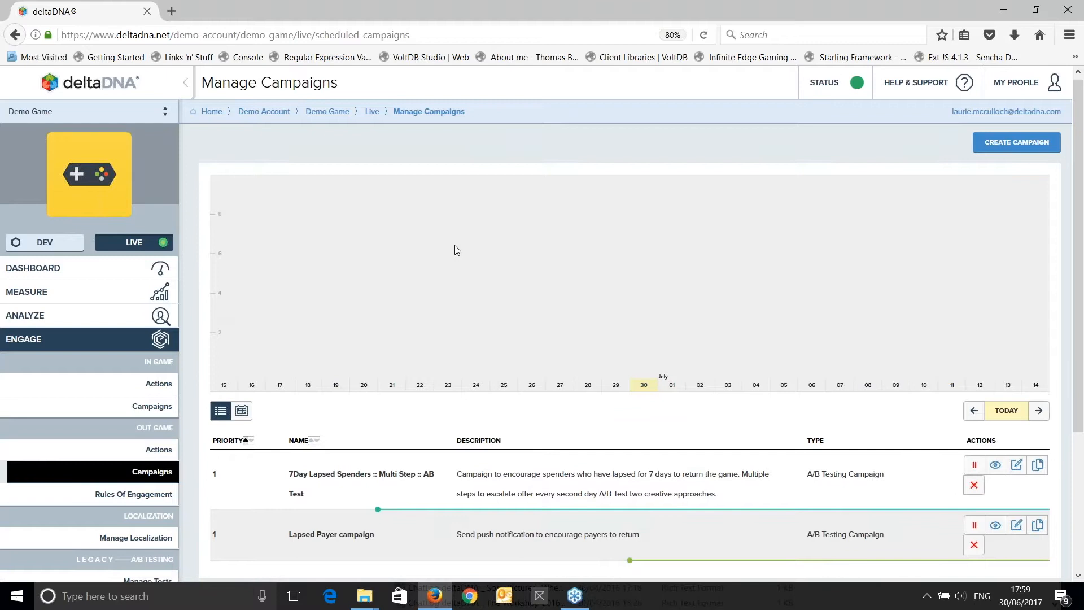
scroll(457, 249, "down", 3)
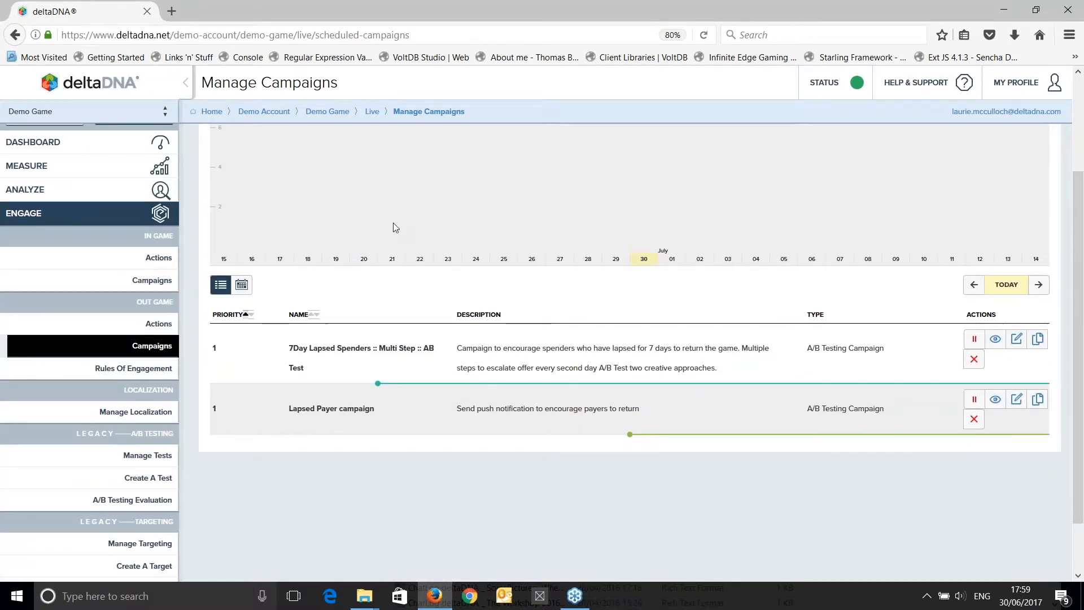
left_click(1017, 400)
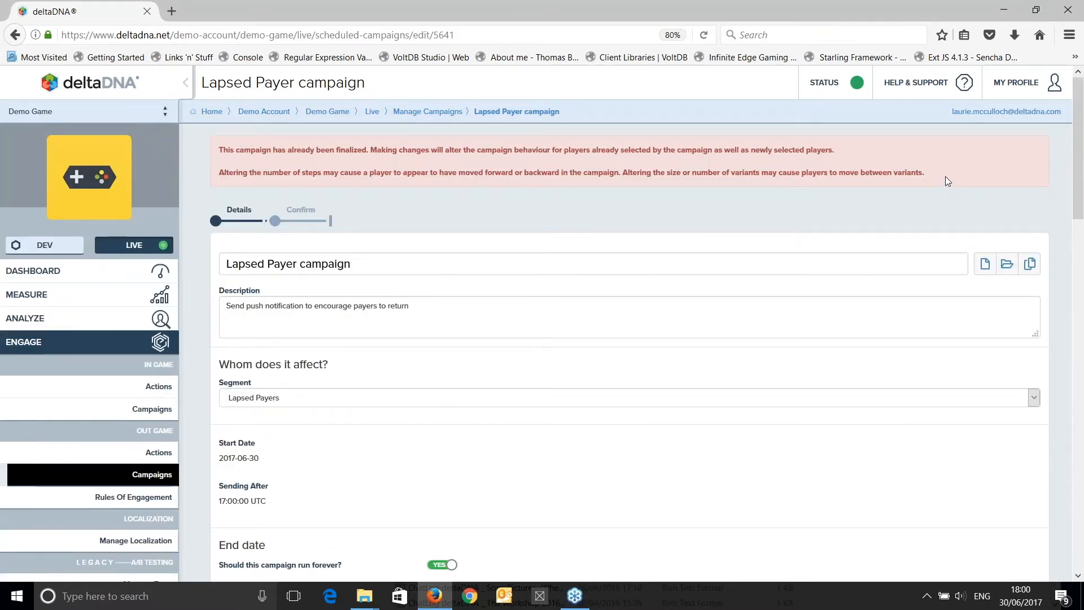
scroll(931, 178, "down", 7)
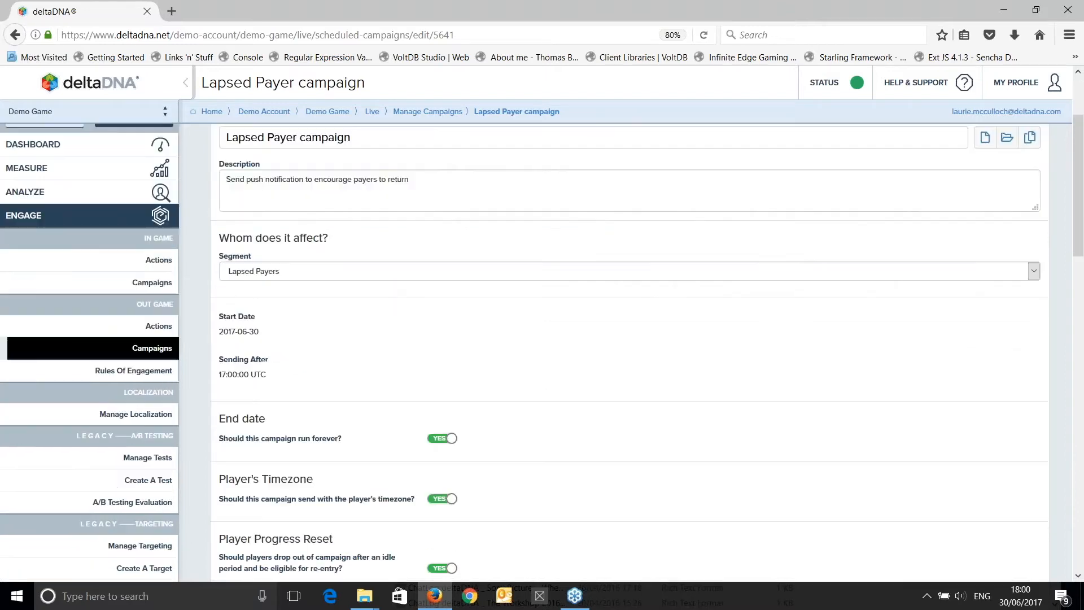
Examine the Lapsed Payer campaign's segment, schedule, reset, A/B variant settings and the actions assigned in Step 1 and Step 2.
scroll(630, 353, "down", 9)
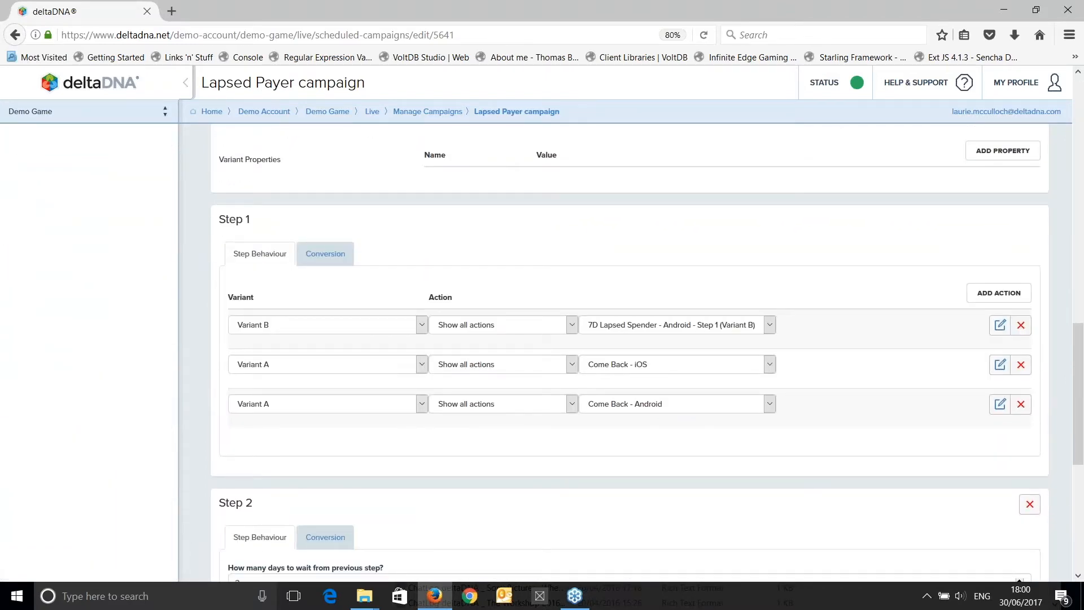
scroll(629, 353, "down", 6)
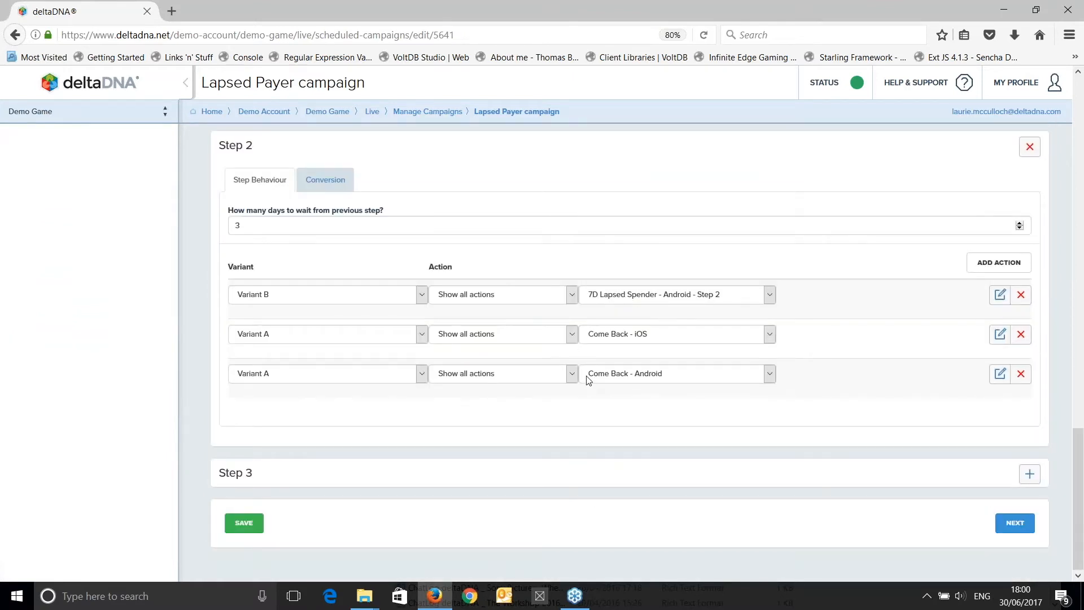
scroll(587, 379, "up", 3)
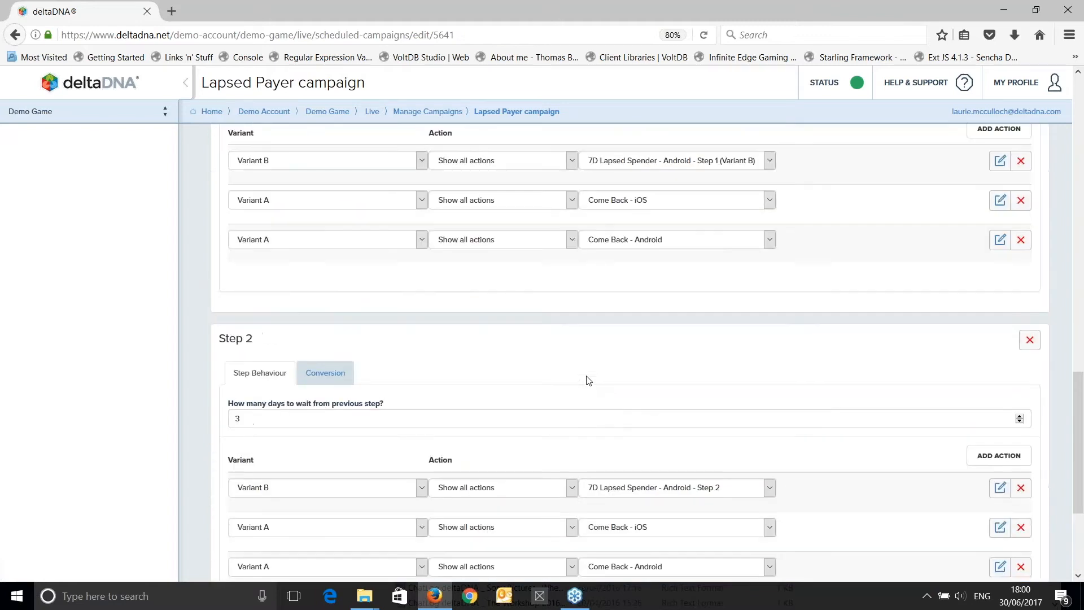
scroll(256, 416, "up", 5)
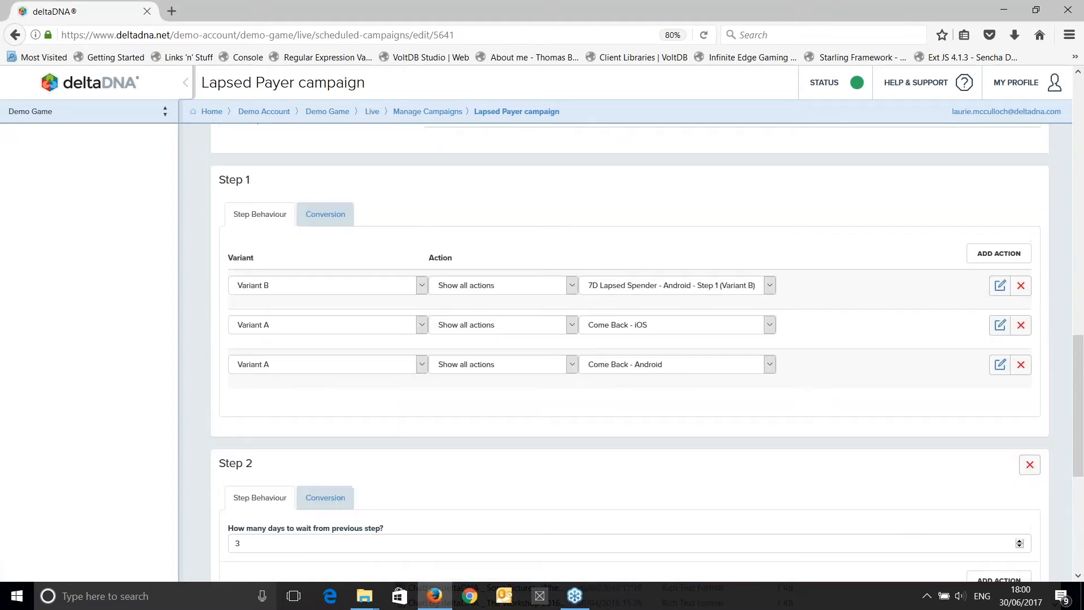
scroll(647, 352, "up", 4)
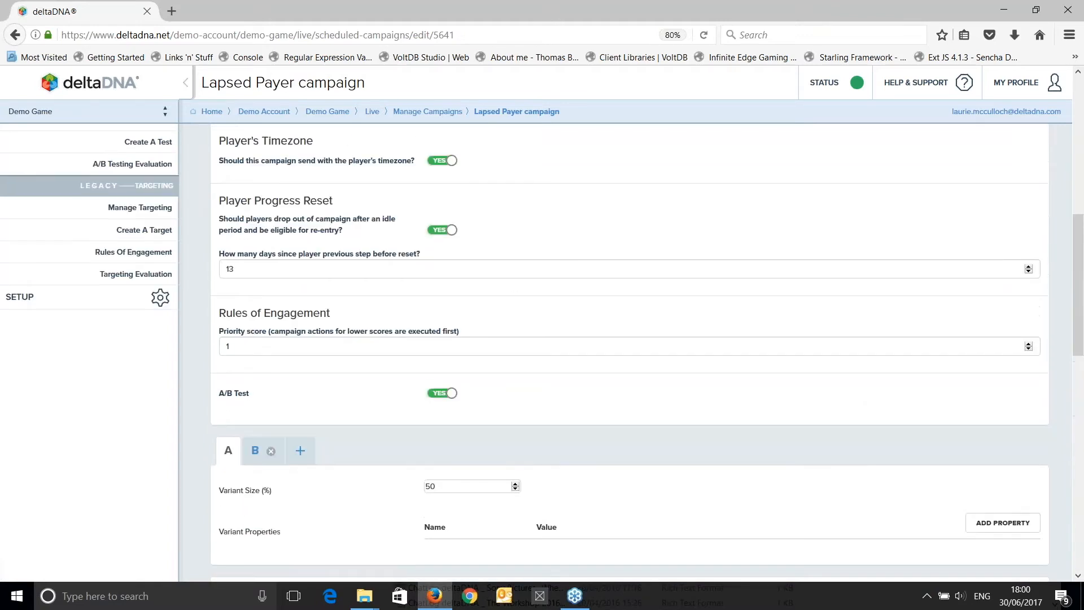
scroll(663, 351, "up", 3)
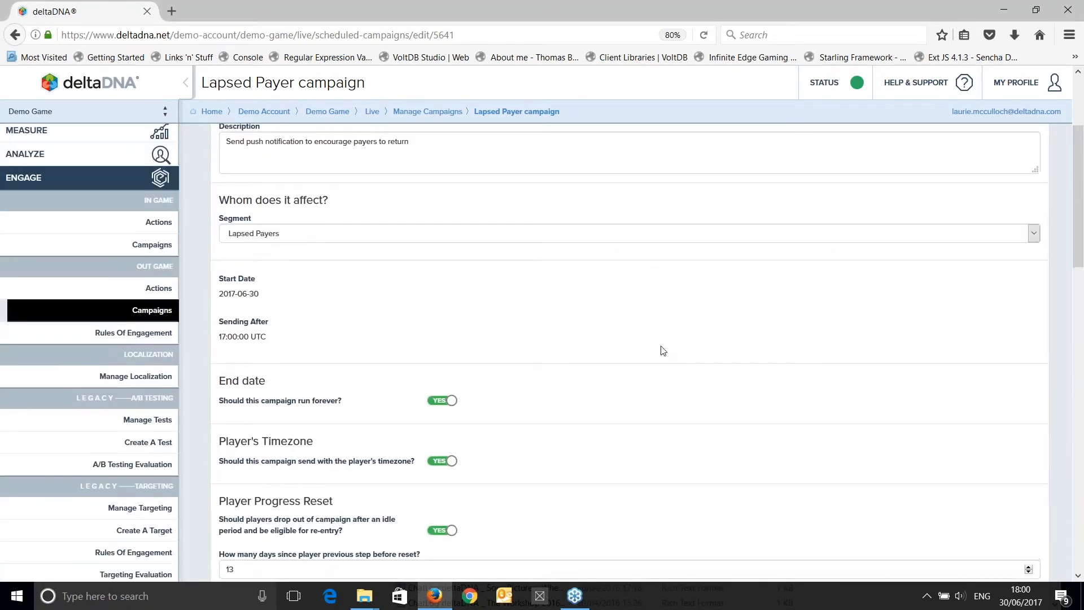
scroll(663, 351, "down", 14)
scroll(664, 351, "down", 2)
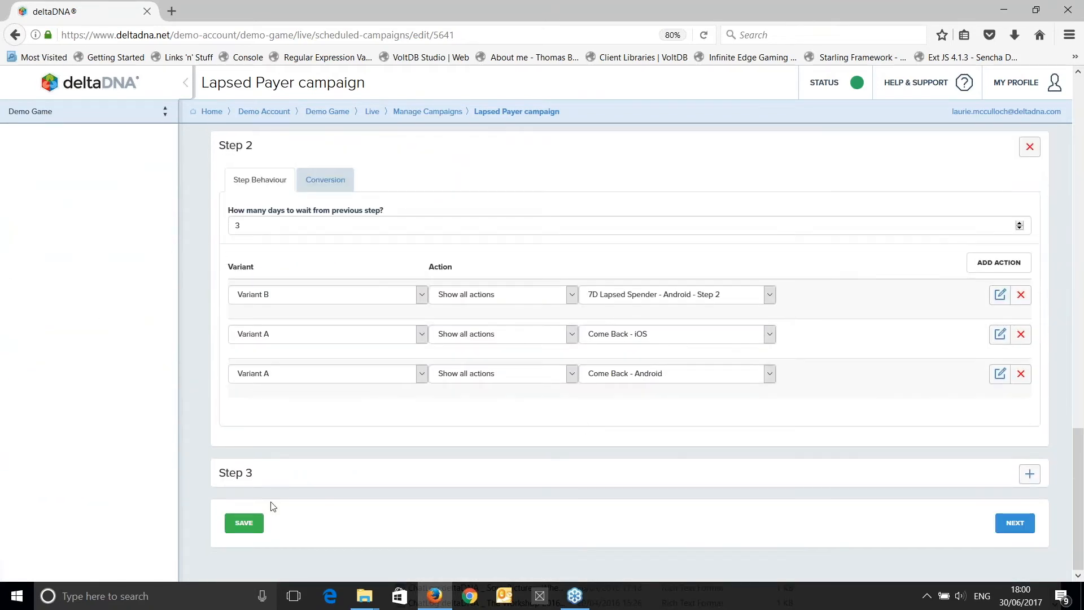
Review the started campaign's confirmation summary and return to the campaign list without saving any changes.
left_click(1019, 525)
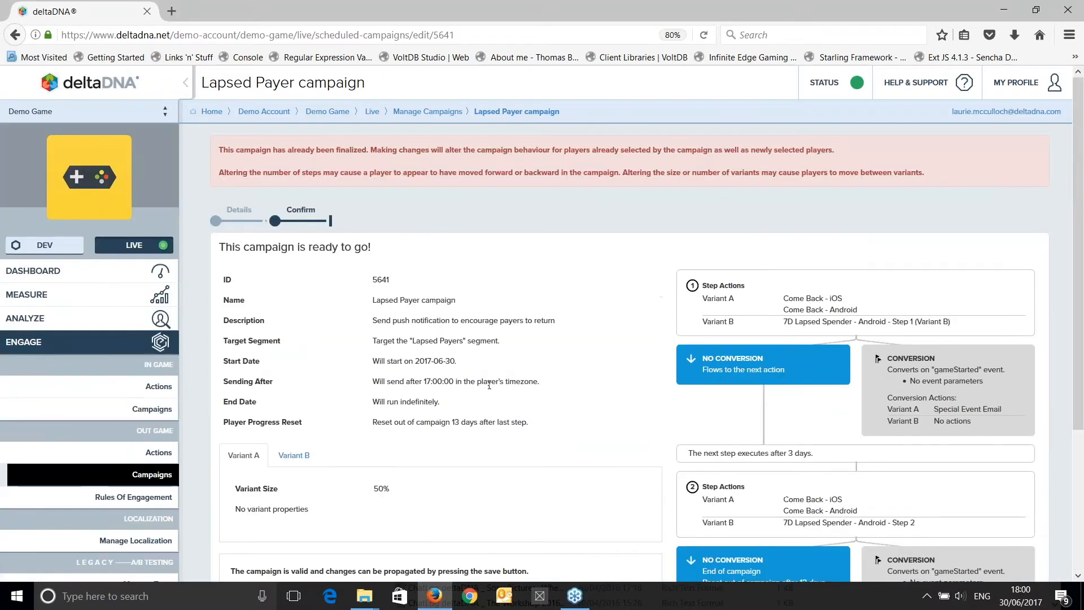
scroll(569, 318, "down", 5)
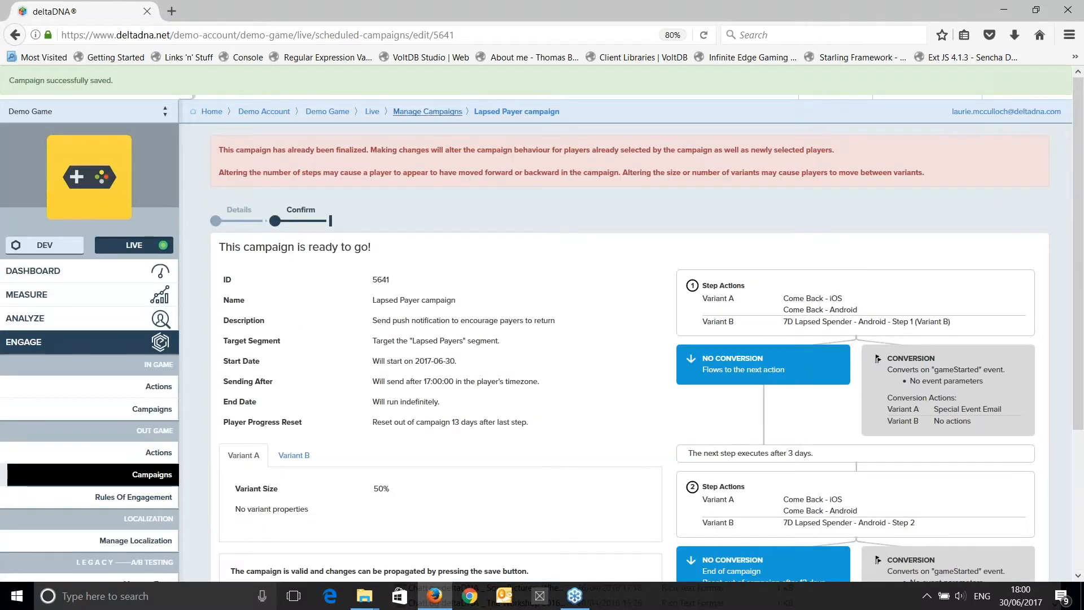
left_click(428, 111)
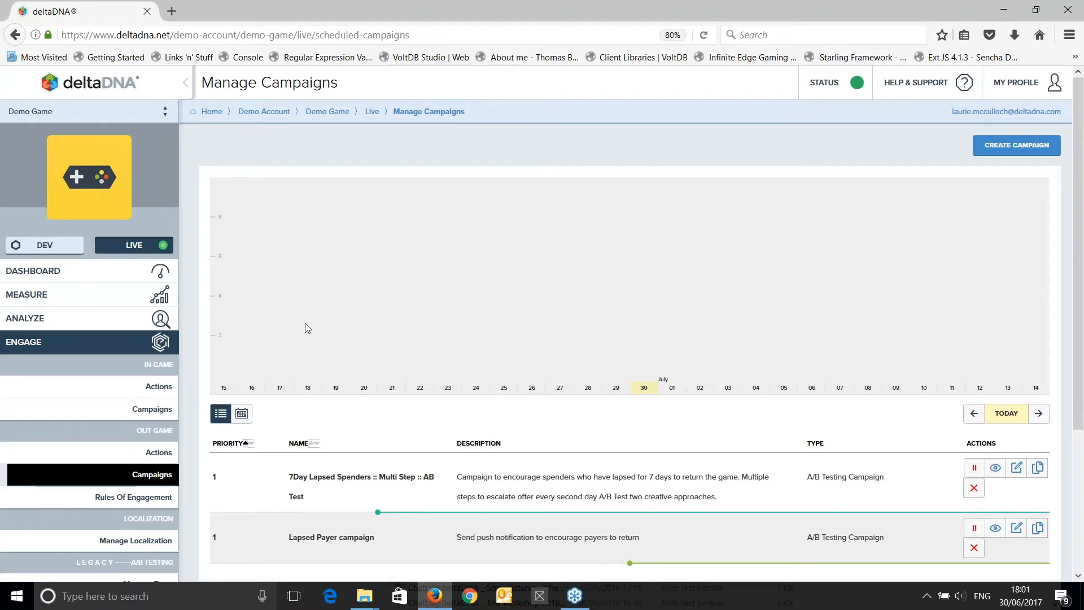
scroll(305, 323, "down", 3)
scroll(305, 323, "up", 2)
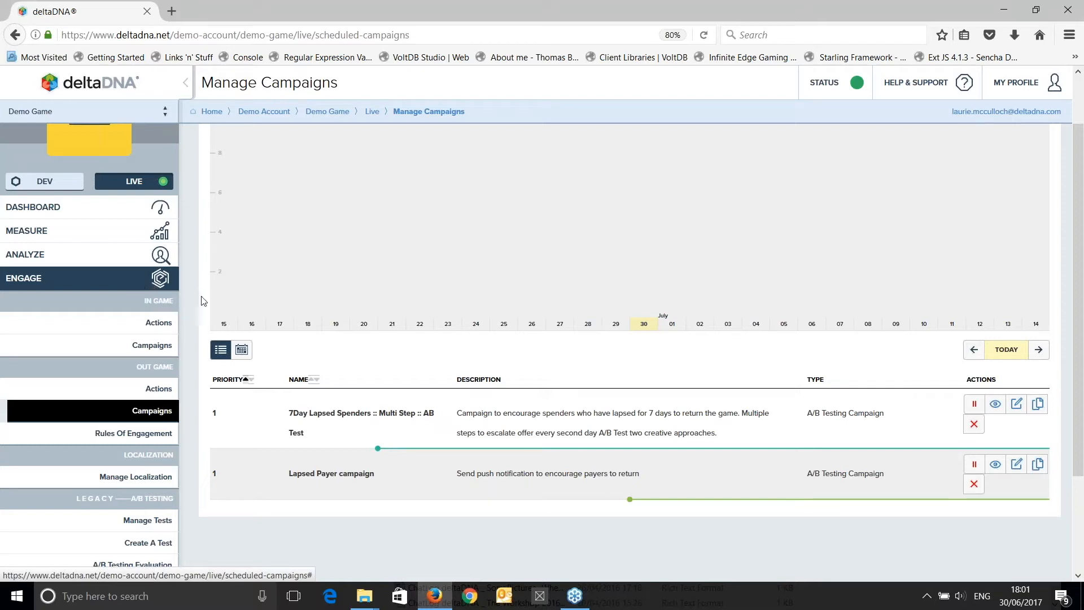
Switch from the Engage tools to the Setup tools and open the overview of the game's events.
left_click(160, 278)
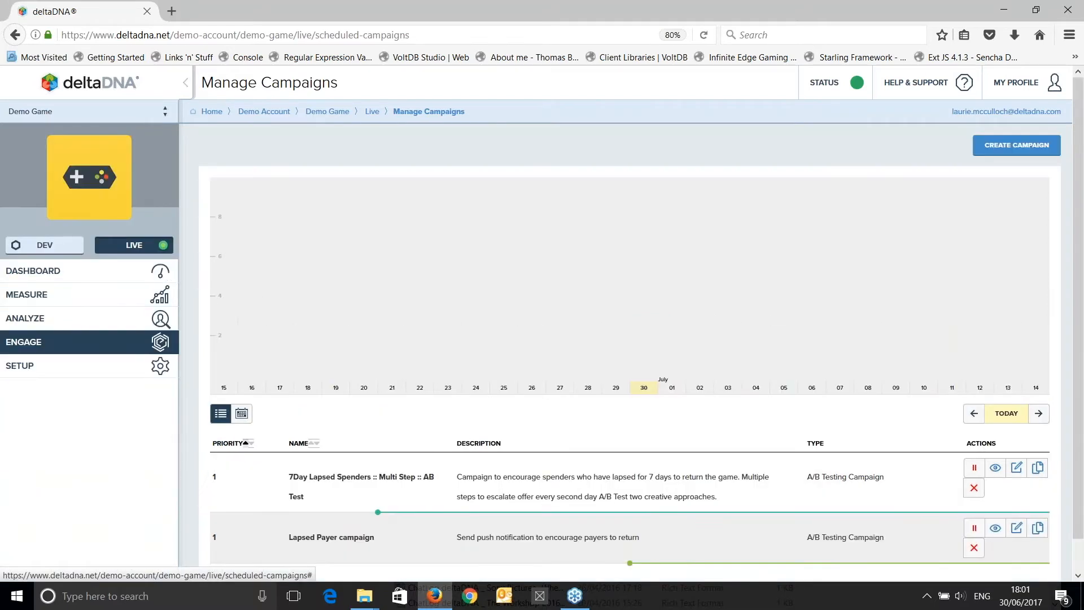
left_click(163, 366)
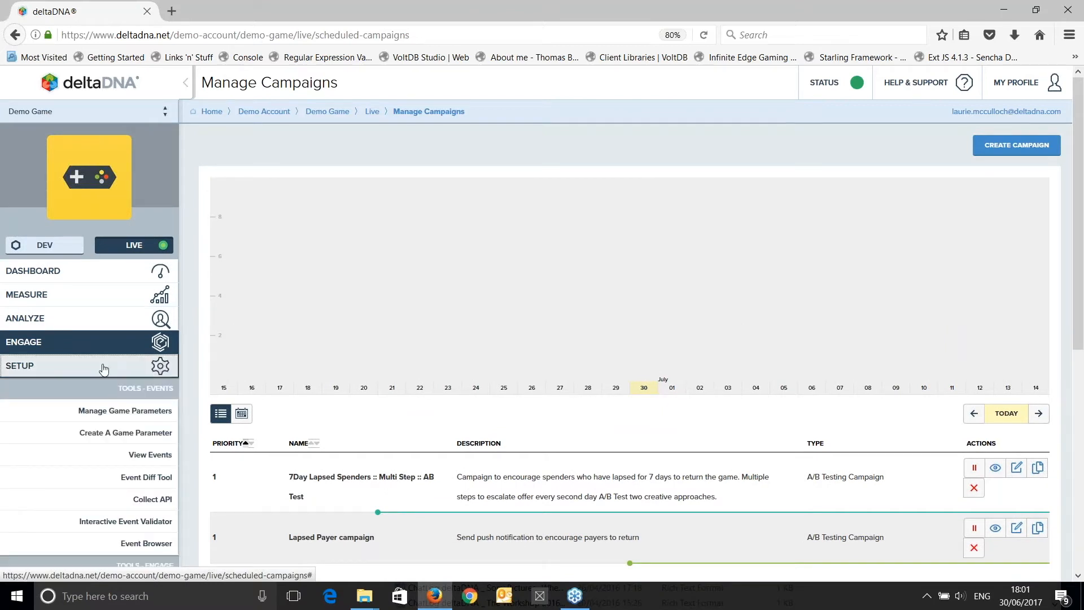
scroll(97, 375, "down", 2)
scroll(97, 376, "down", 2)
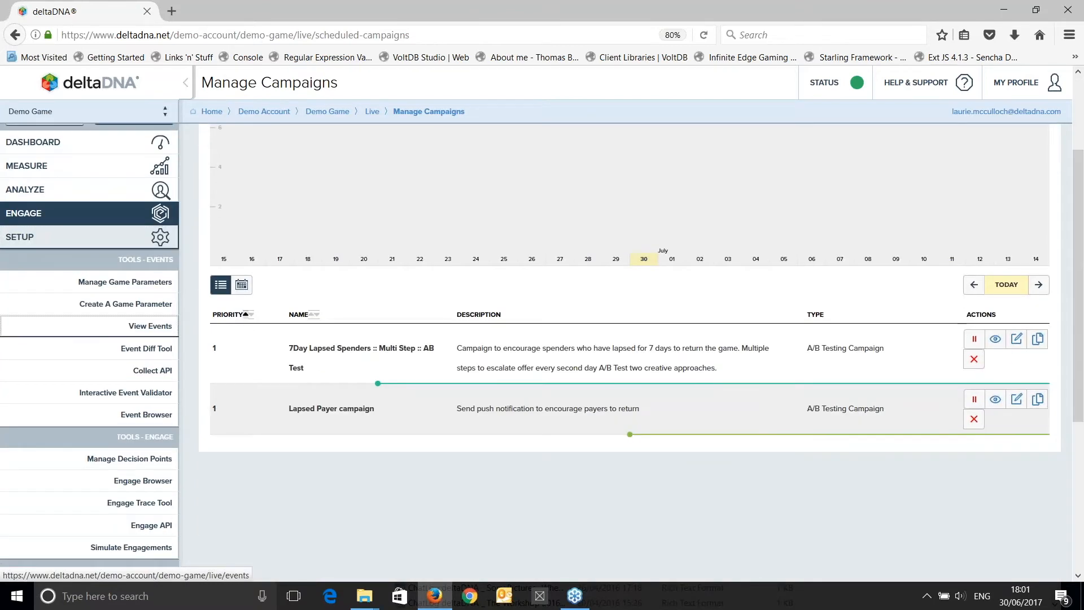
left_click(113, 323)
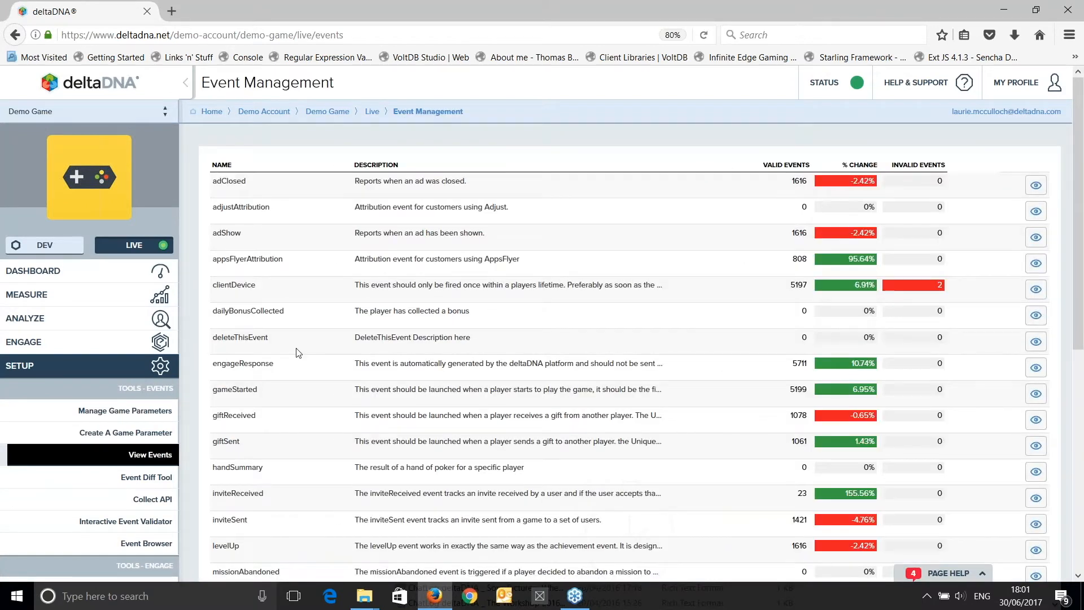
Locate the outOfGameSend event in the event list and open its details and schema.
scroll(298, 353, "down", 5)
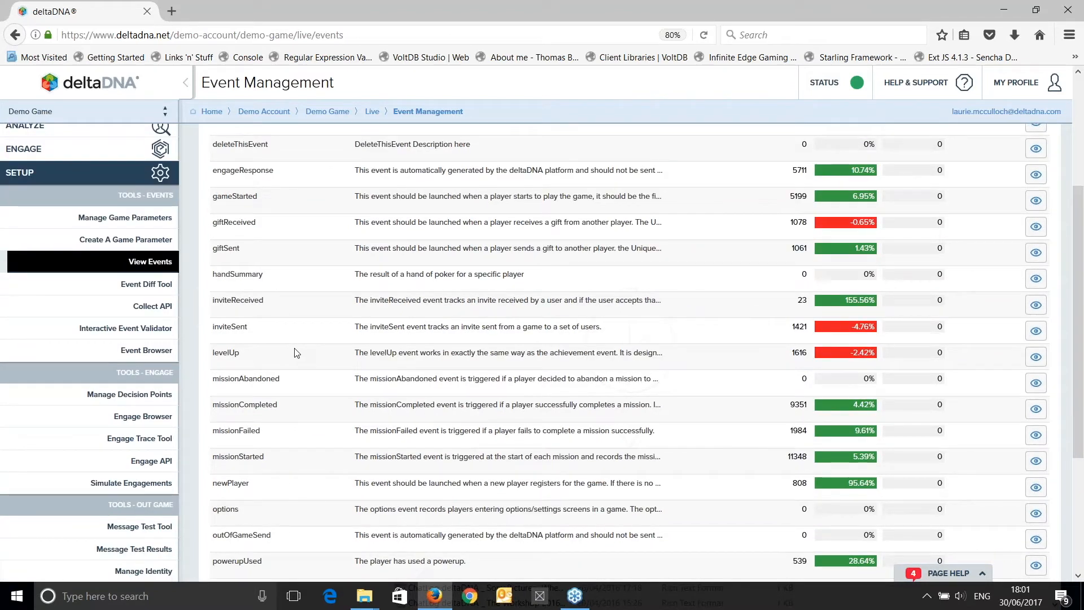
double_click(240, 536)
scroll(333, 506, "down", 3)
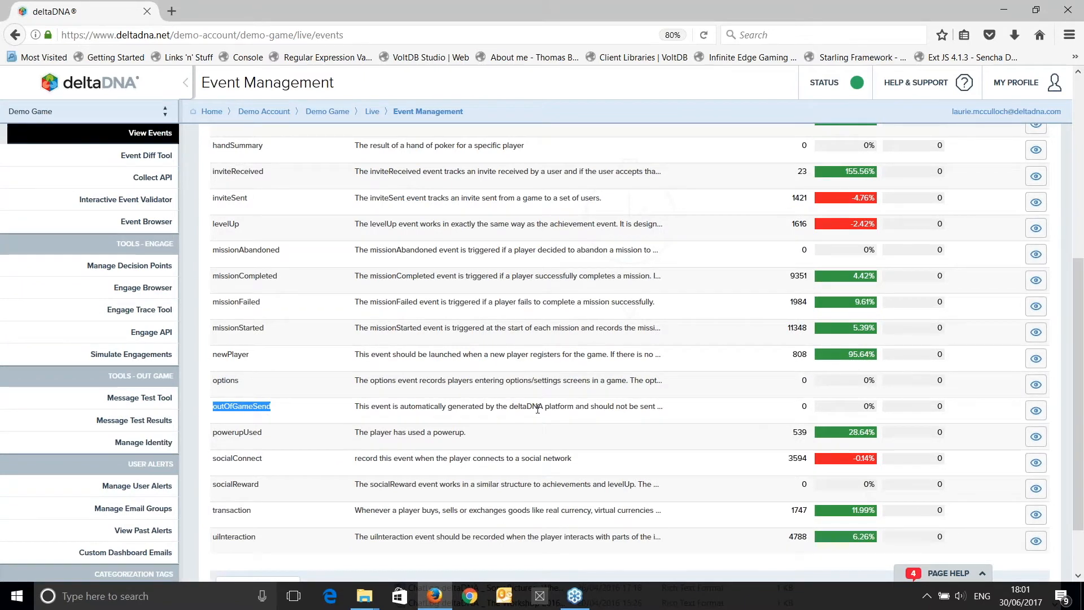
scroll(537, 408, "up", 6)
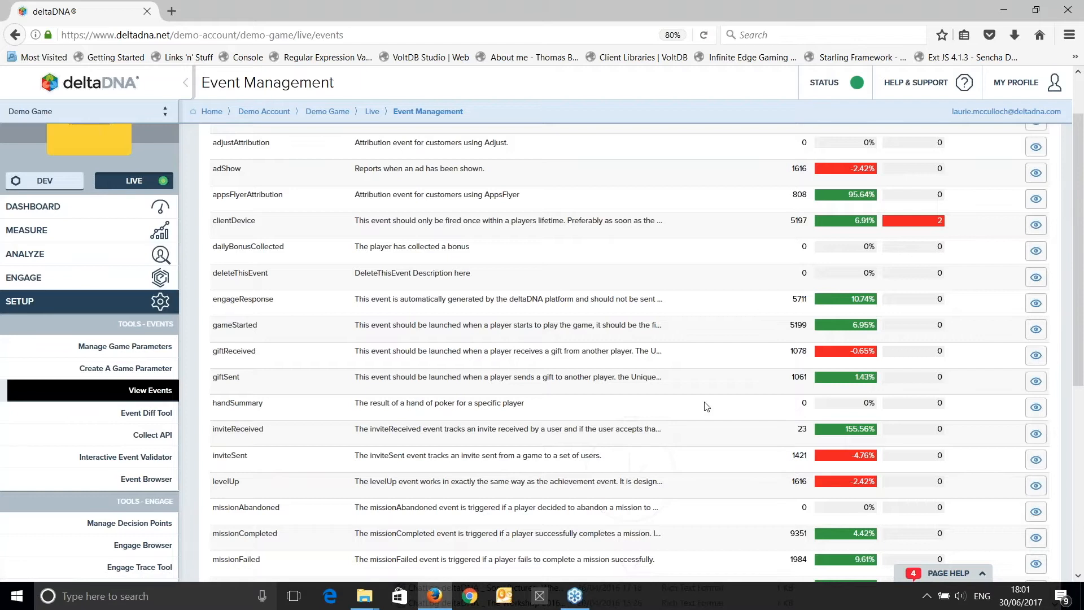
scroll(679, 401, "down", 6)
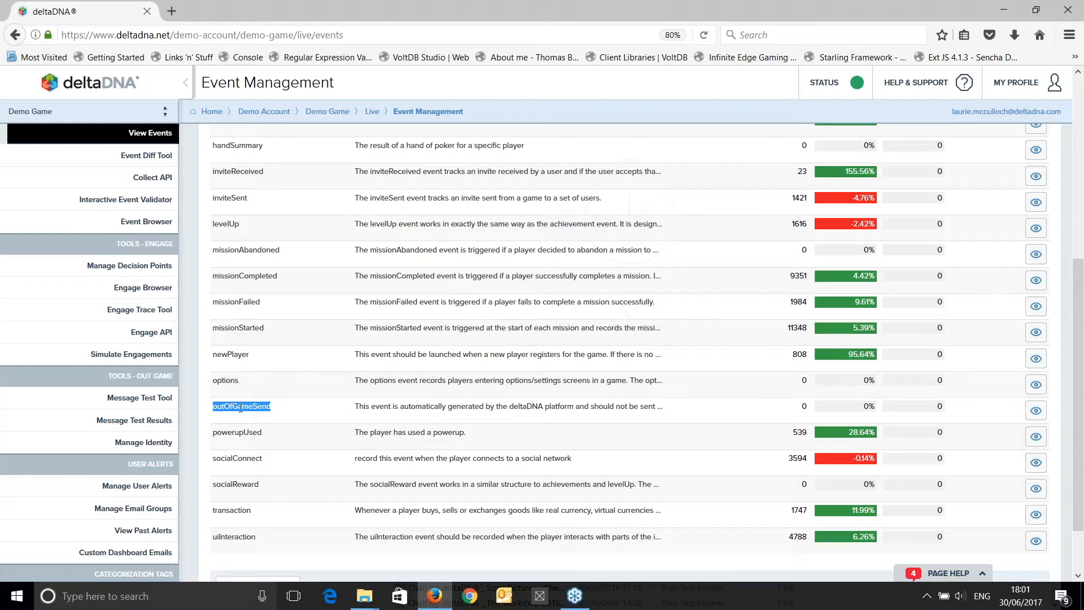
left_click(1035, 410)
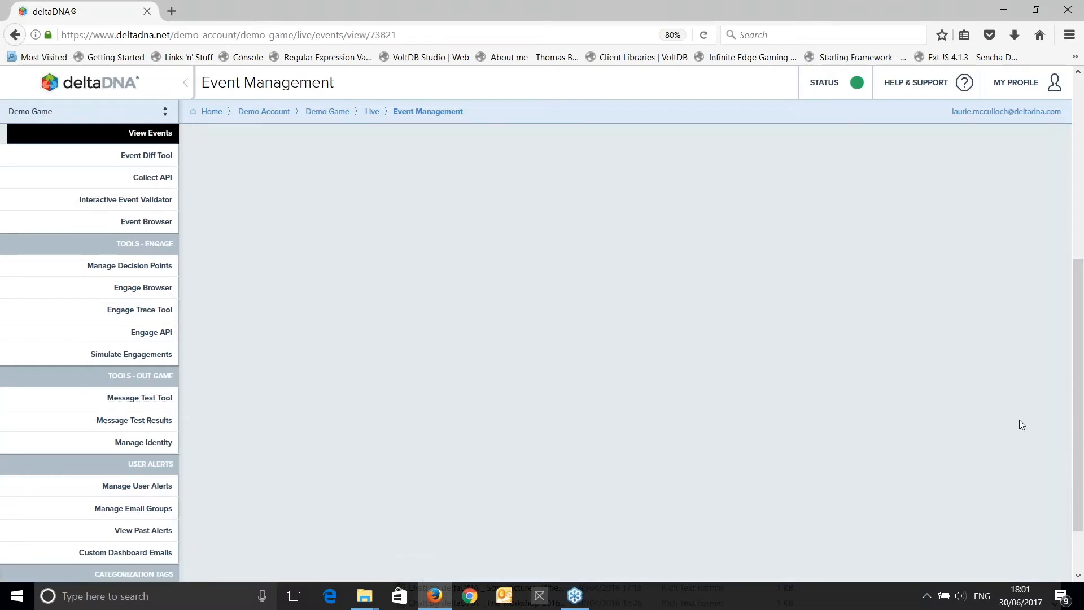
scroll(561, 376, "up", 5)
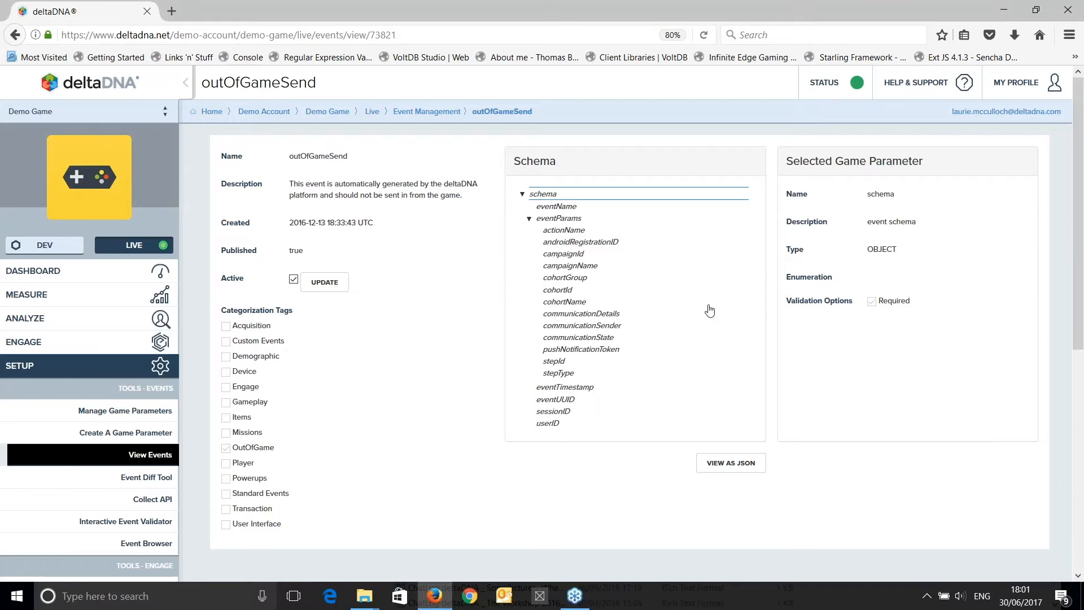
Inspect the campaignId, campaignName and actionName parameters in the outOfGameSend schema.
left_click(565, 255)
left_click(569, 270)
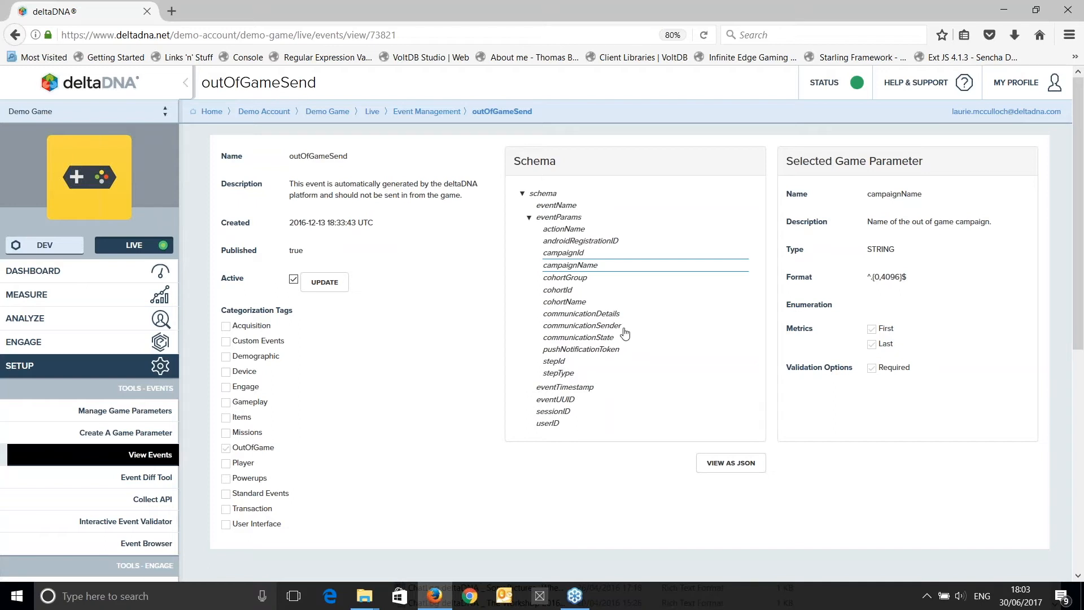
left_click(557, 232)
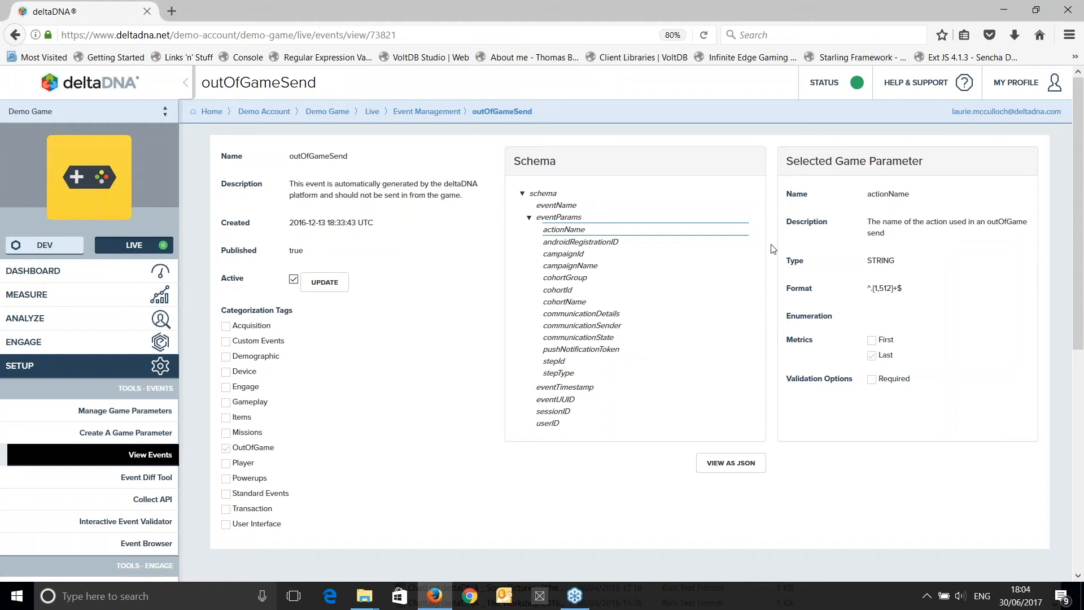
Open the deltaDNA documentation site and go to the Engage page of its Reference Manual.
left_click(923, 92)
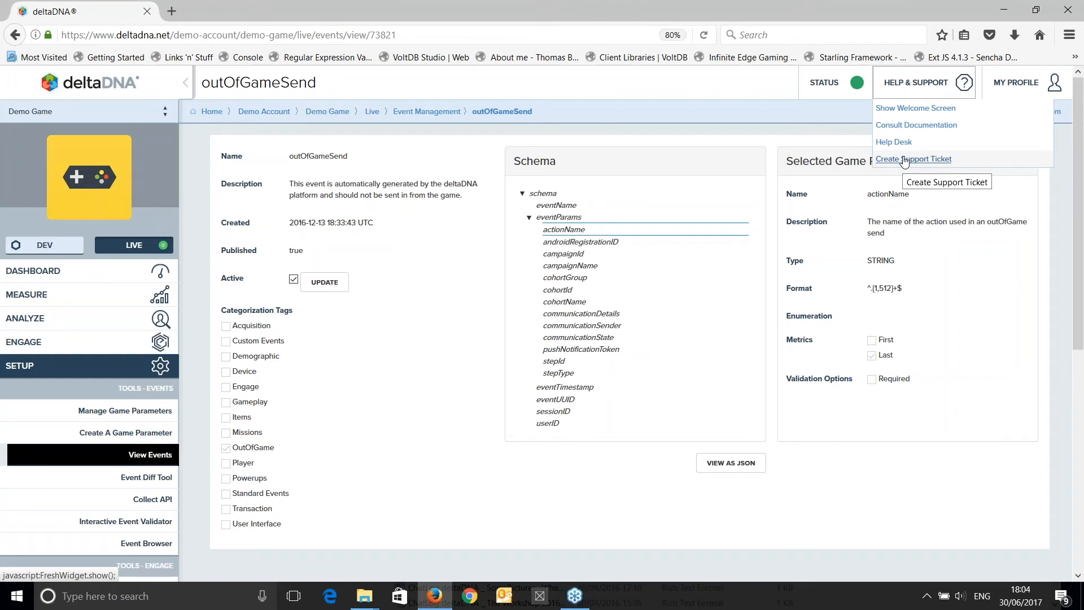
left_click(916, 125)
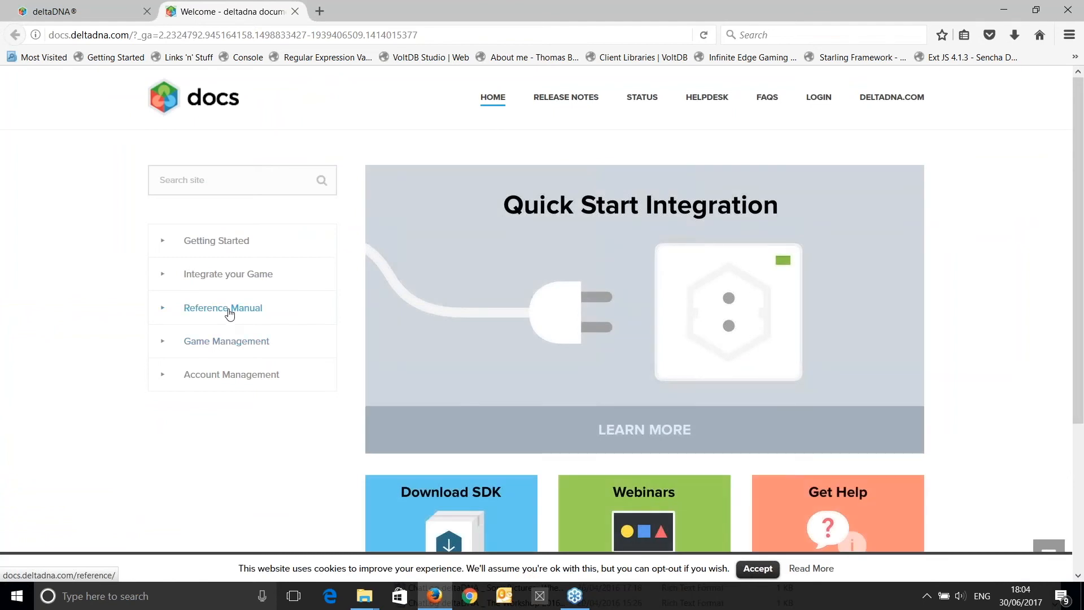
left_click(229, 313)
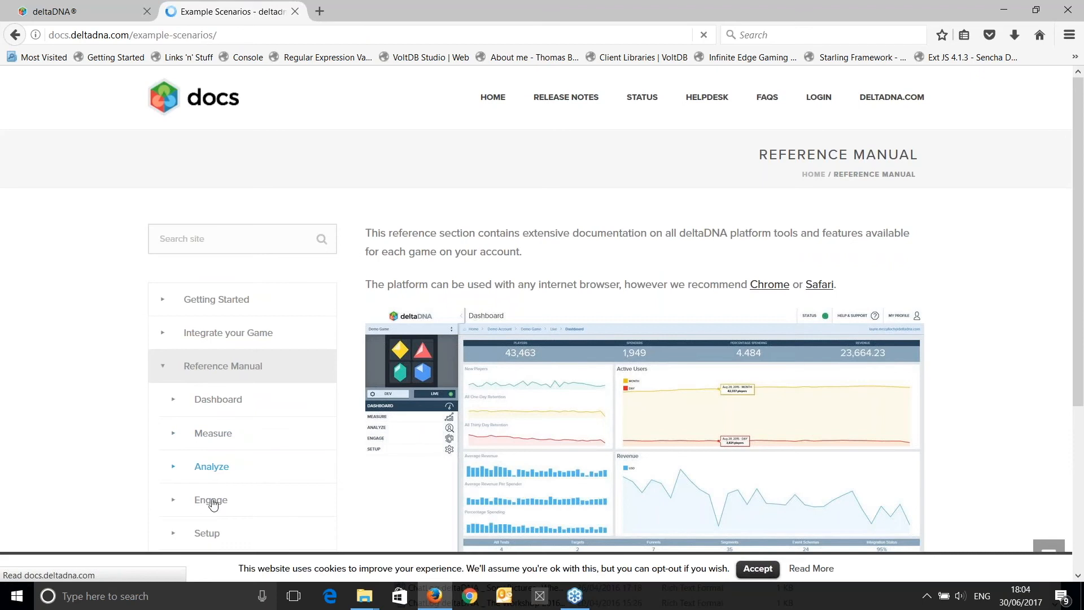
scroll(231, 441, "down", 3)
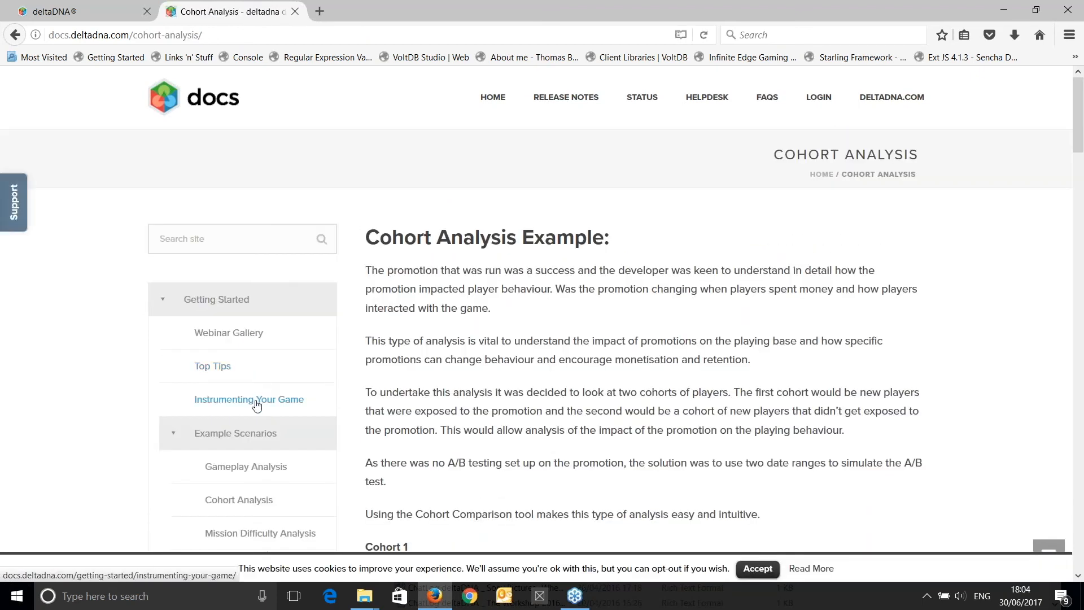
left_click(176, 307)
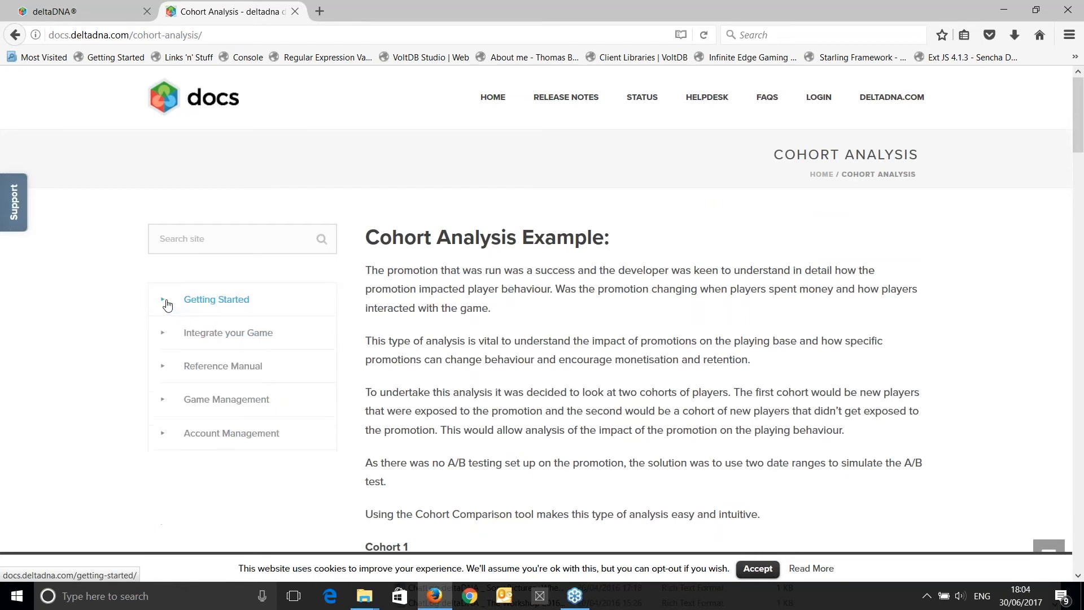
left_click(203, 370)
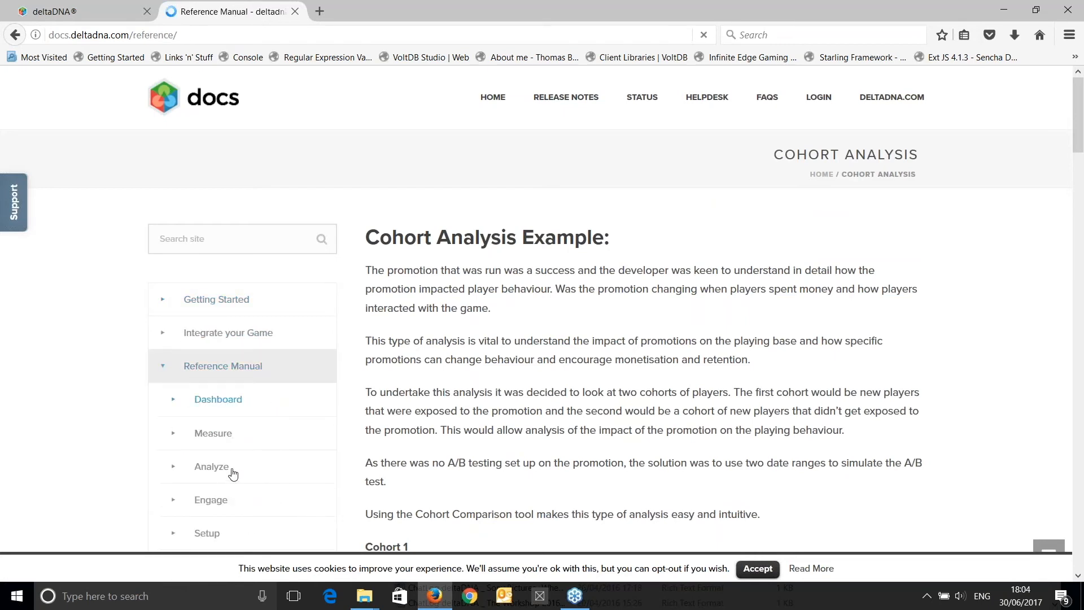
left_click(209, 502)
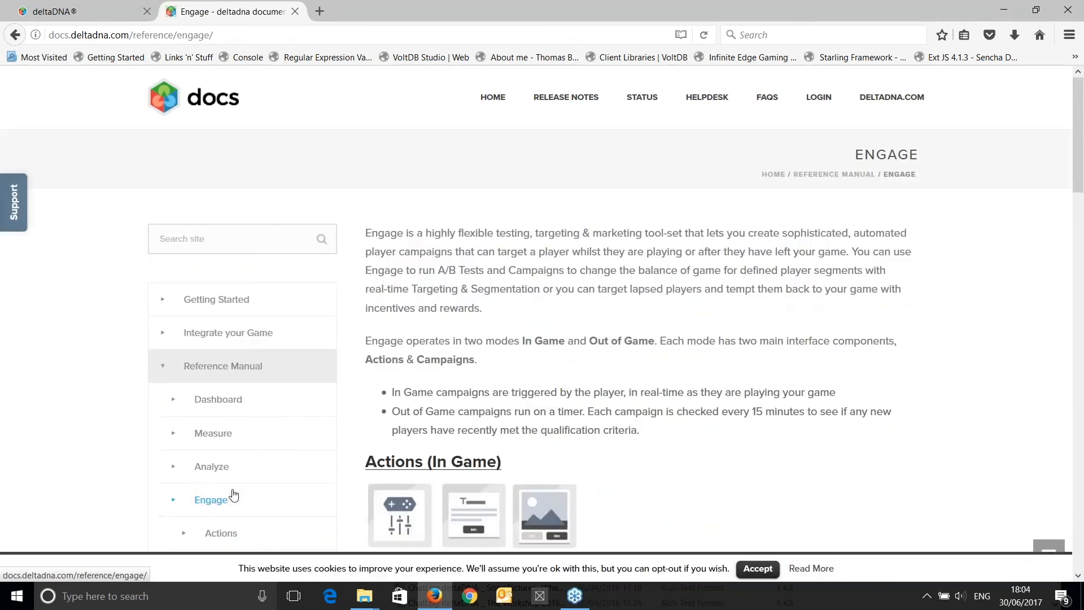
Open the Engage Campaigns documentation and read its guide to setting up out of game campaigns.
scroll(224, 491, "down", 5)
left_click(215, 356)
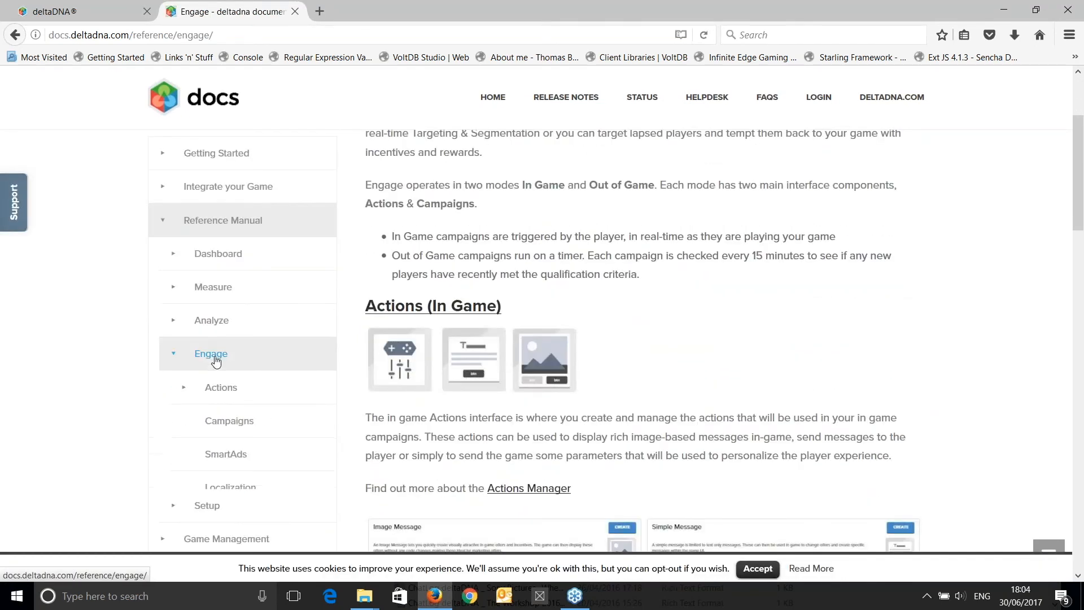
left_click(234, 425)
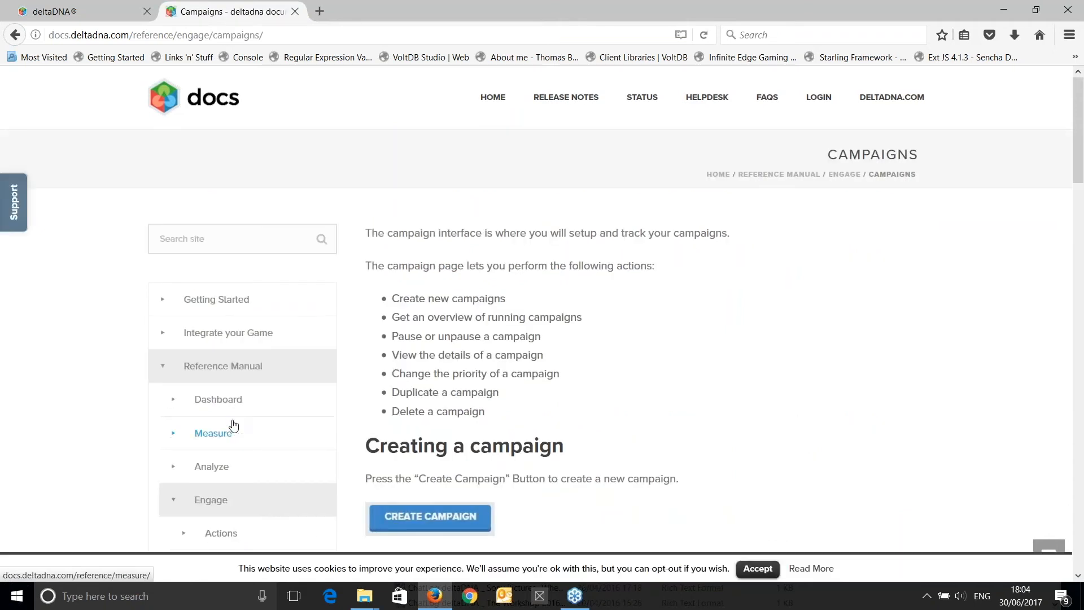
scroll(629, 411, "down", 3)
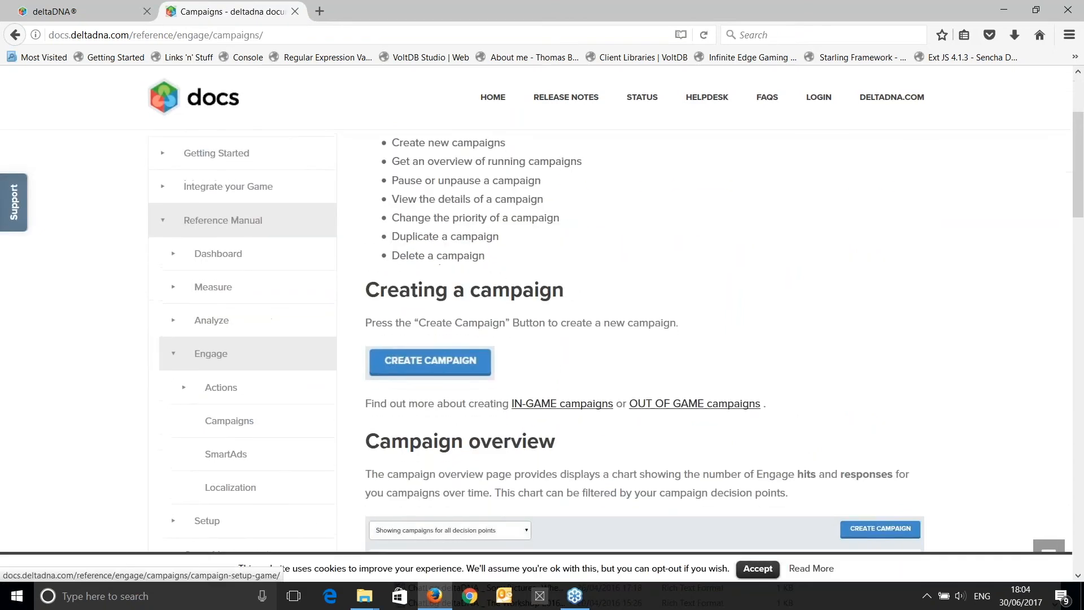
left_click(679, 408)
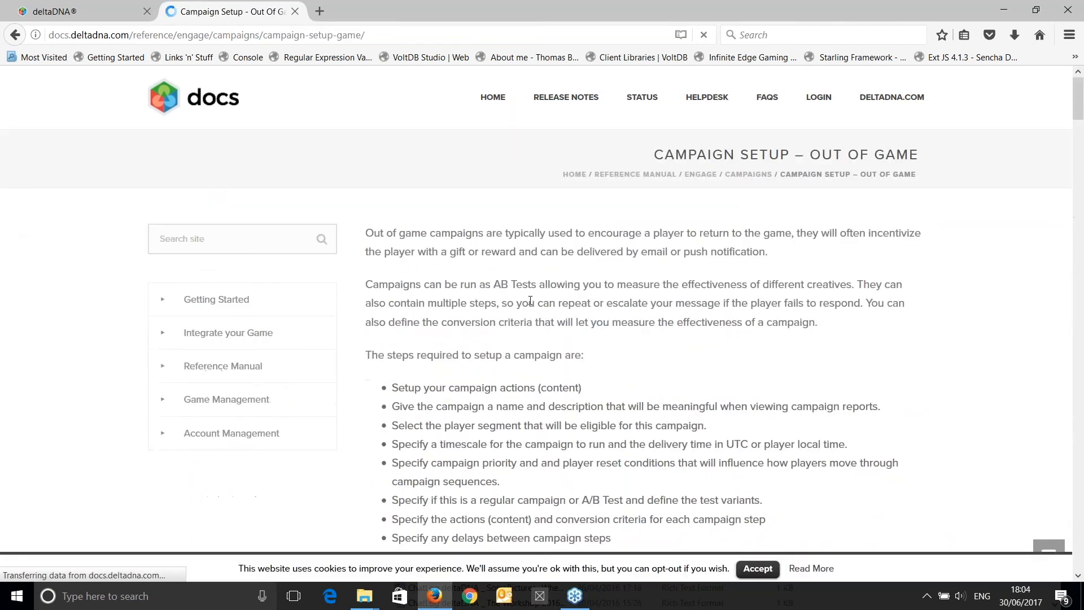
scroll(612, 339, "down", 7)
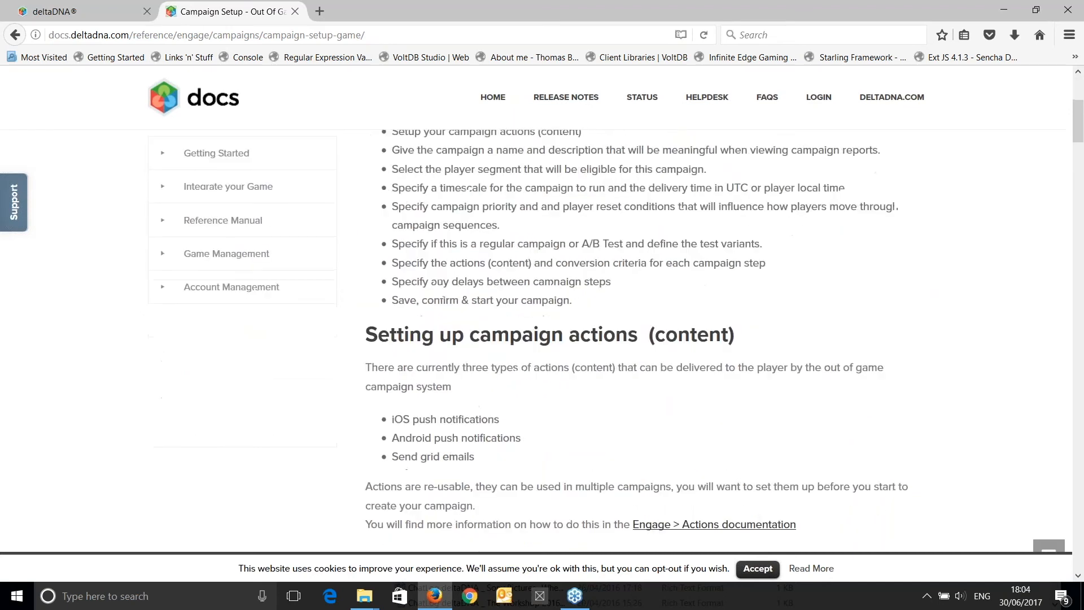
Read the rest of the out of game campaign setup guide, from naming and segments to A/B testing, conversion and tracking events.
scroll(528, 296, "down", 12)
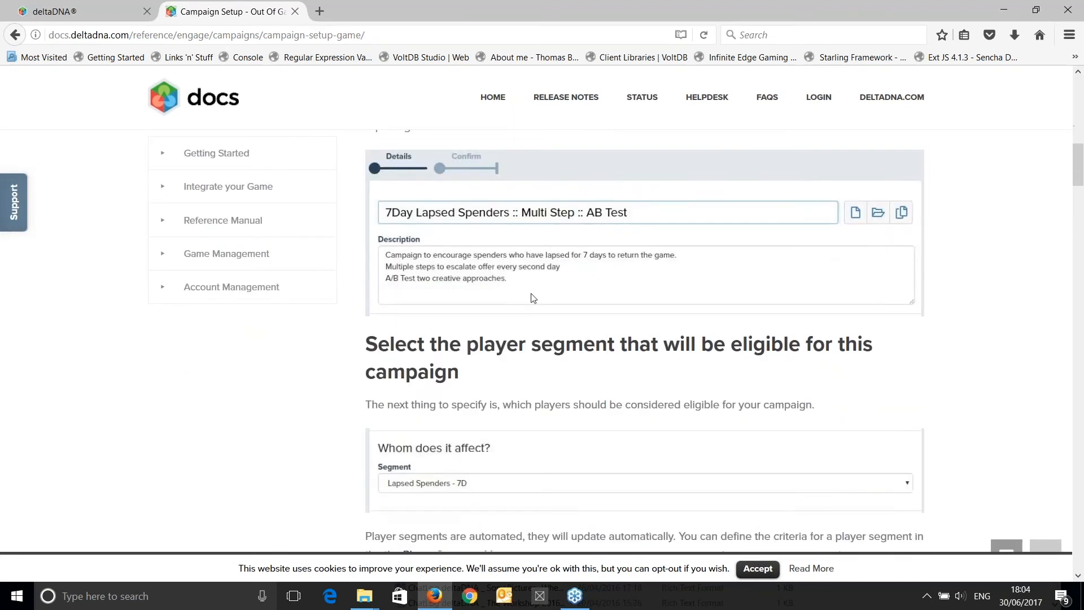
scroll(528, 295, "down", 20)
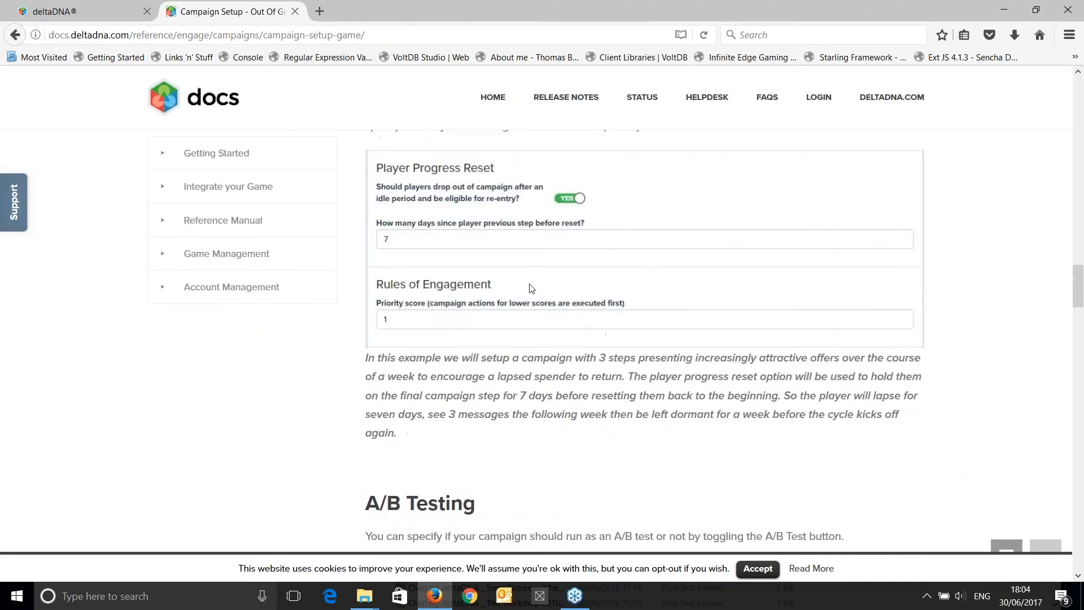
scroll(521, 285, "down", 20)
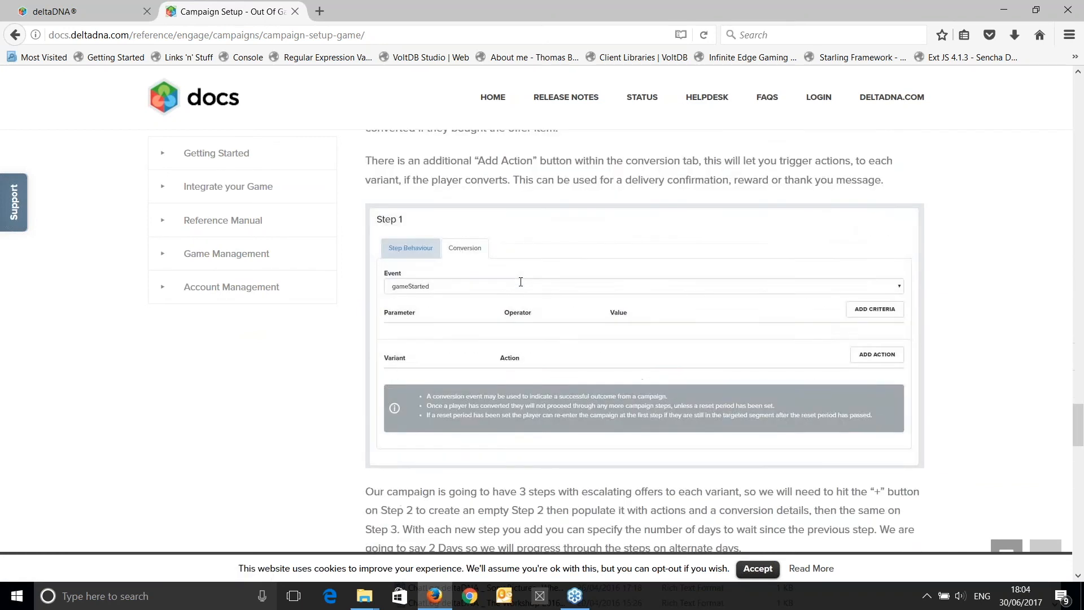
scroll(521, 285, "down", 7)
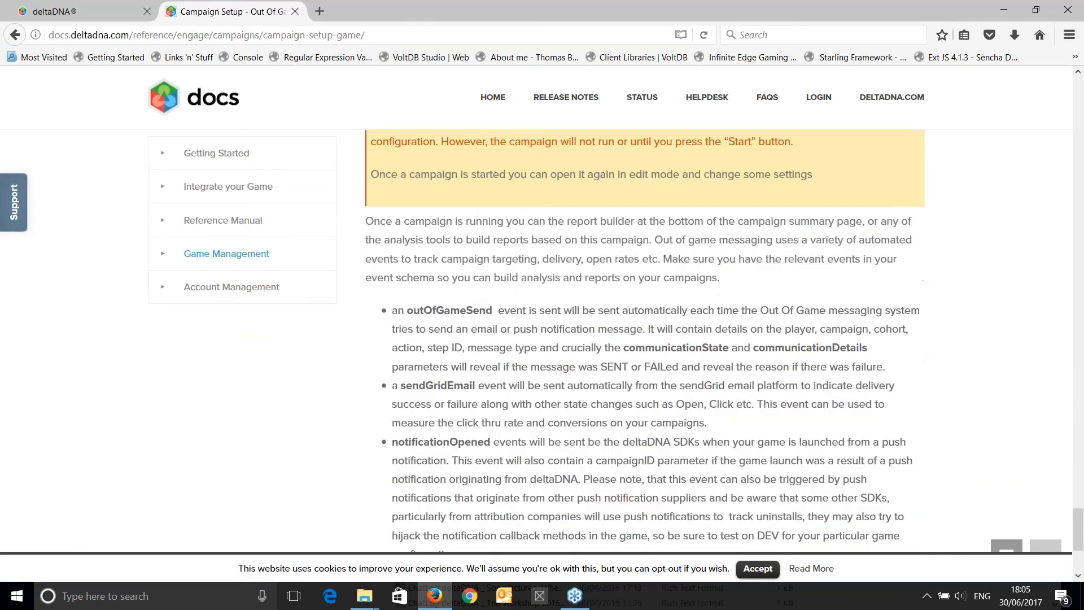
Switch back to the deltaDNA platform, open the out-game Message Test Tool in Setup and examine its iOS notification form.
left_click(60, 13)
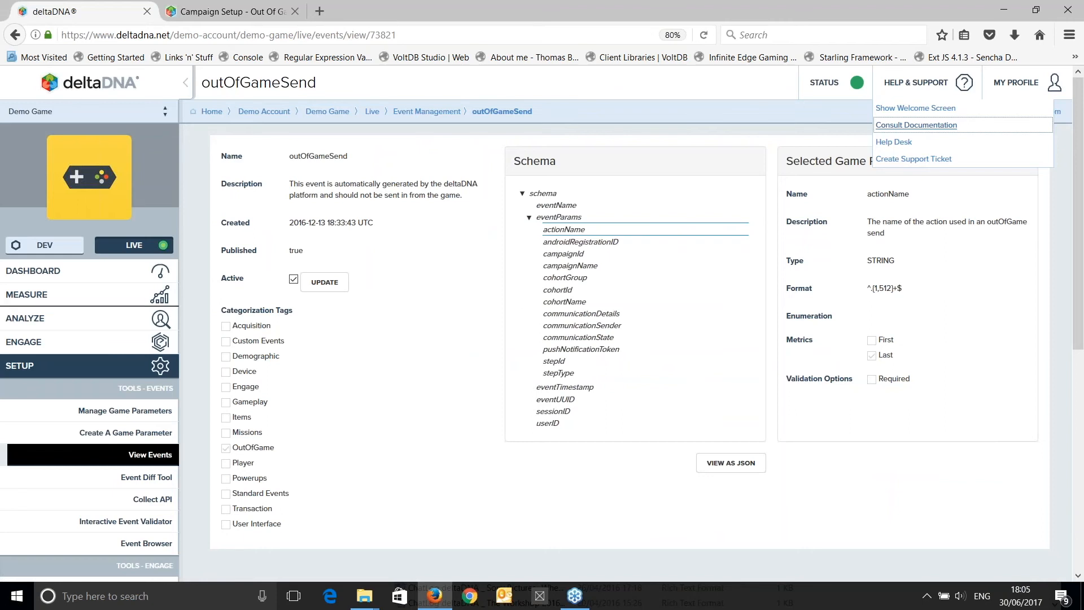
left_click(110, 374)
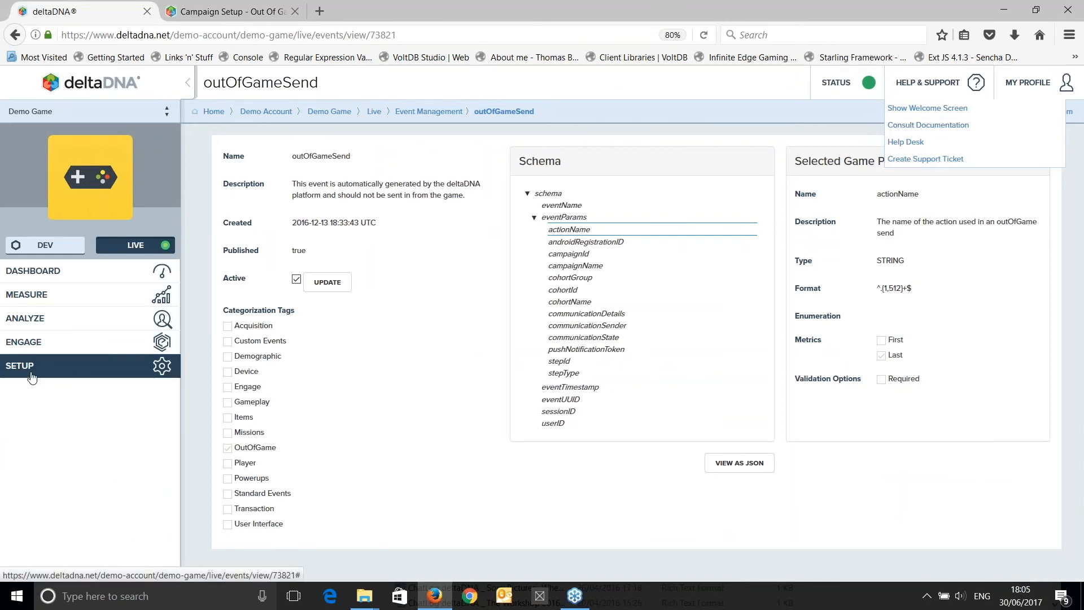
left_click(54, 370)
scroll(54, 370, "down", 5)
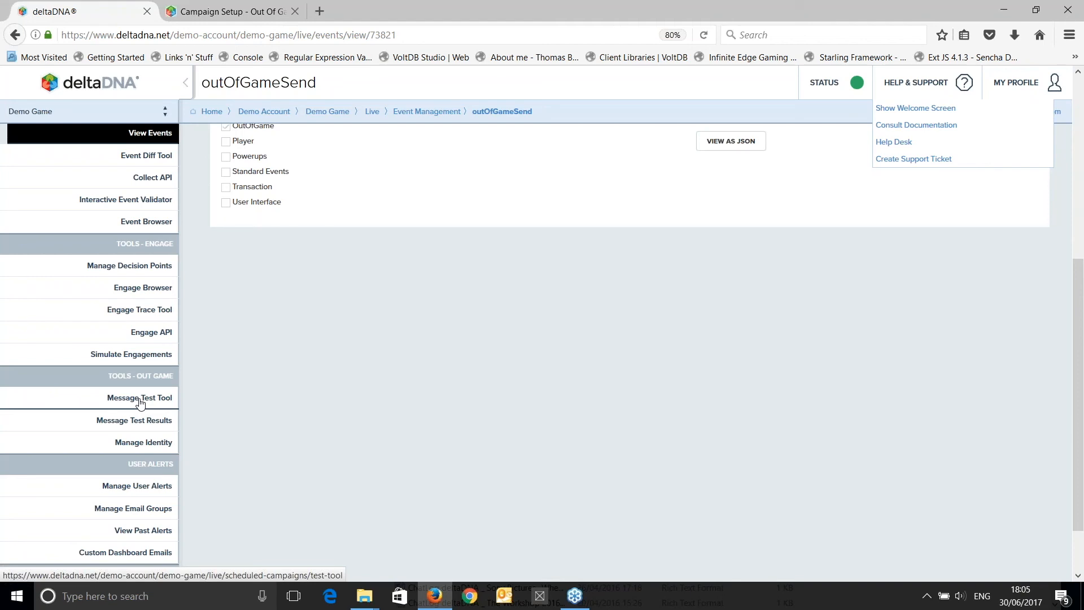
left_click(140, 403)
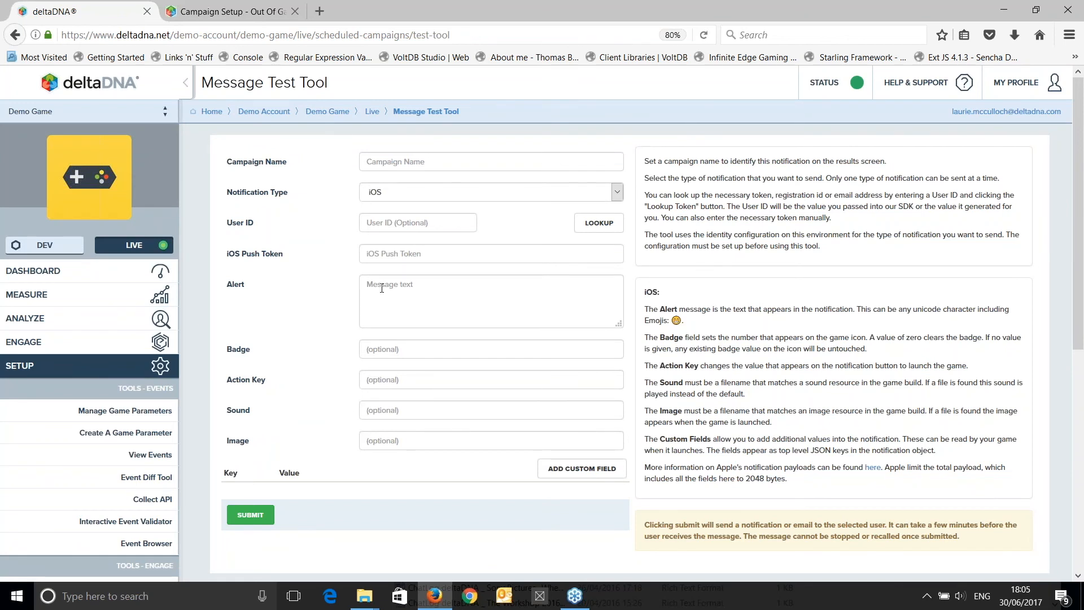
scroll(311, 284, "down", 5)
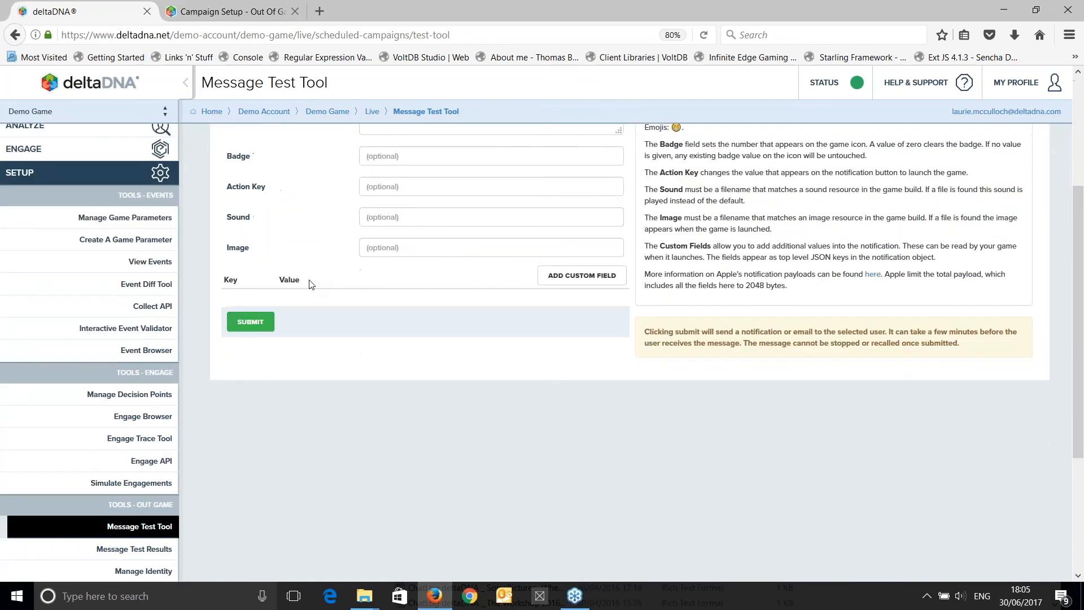
scroll(431, 375, "up", 3)
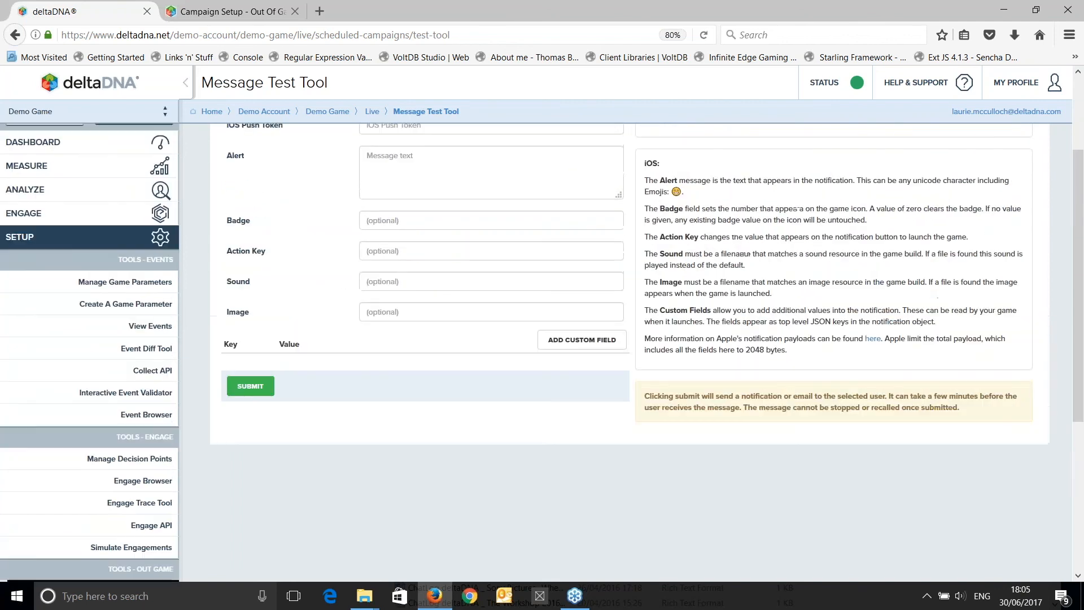
Open the out-game Manage Identity page and examine its iOS certificate, private key and APNs environment settings.
scroll(374, 434, "down", 4)
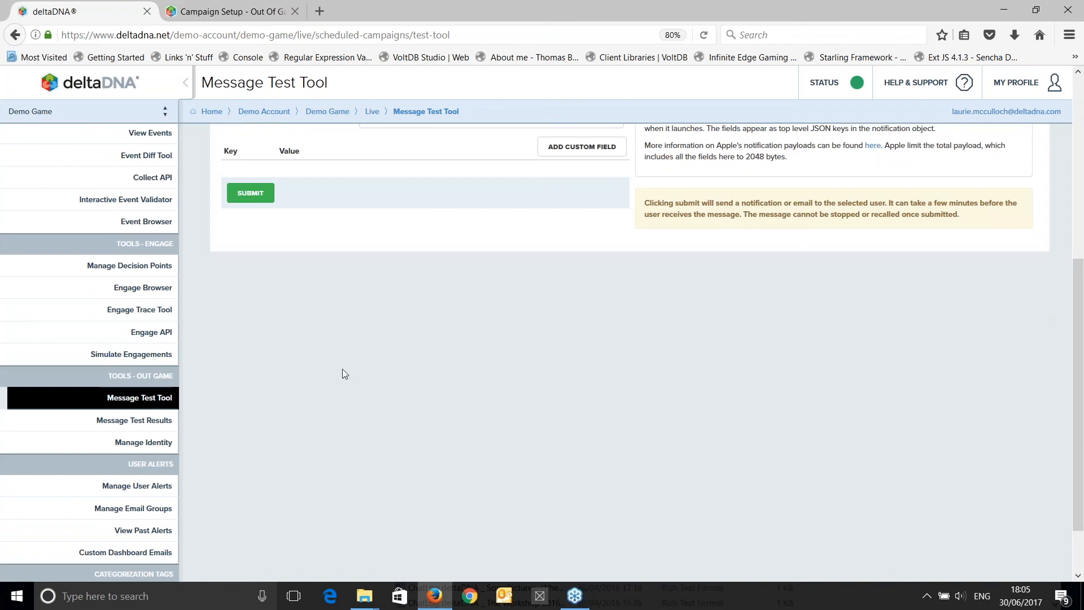
left_click(144, 442)
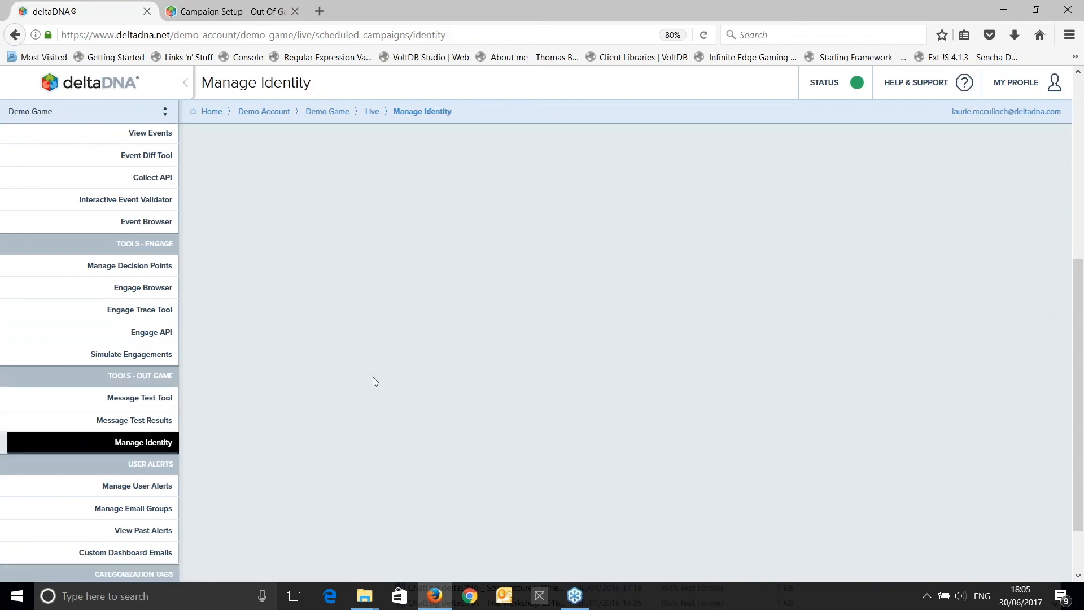
scroll(421, 357, "up", 6)
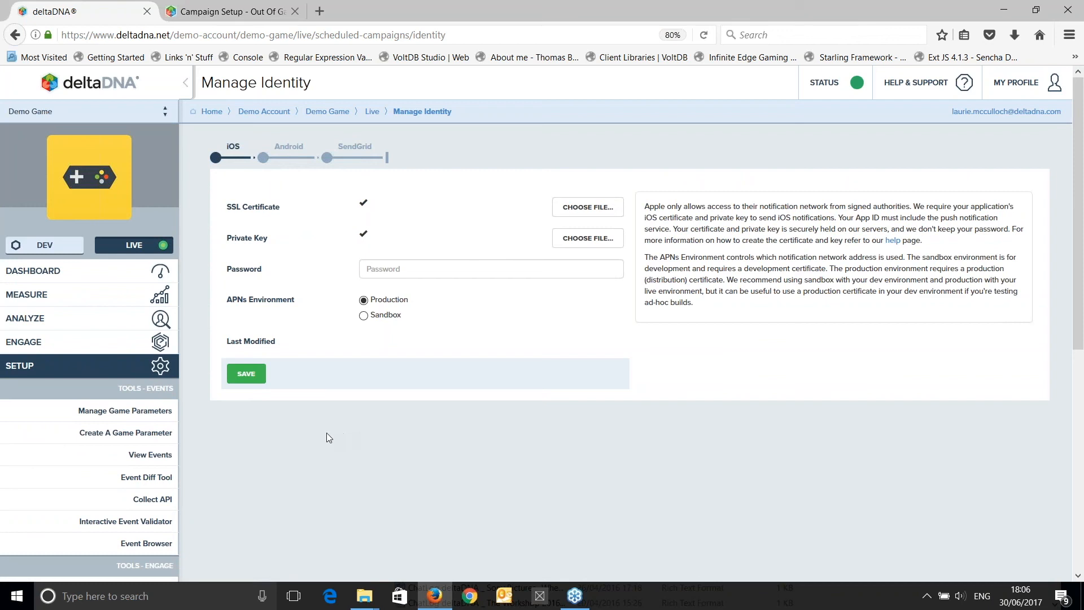
left_click(103, 371)
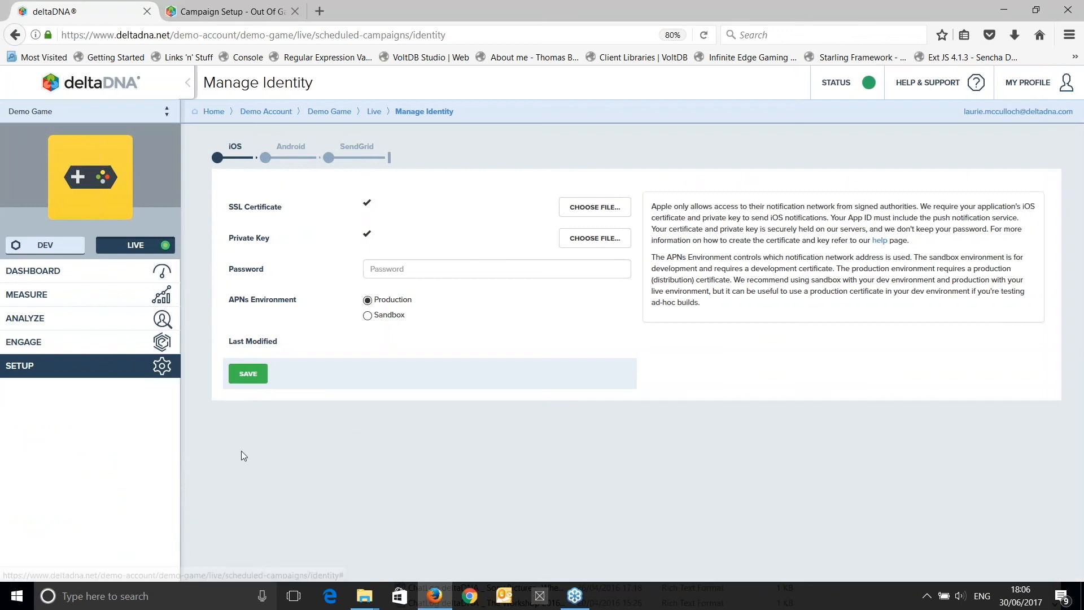